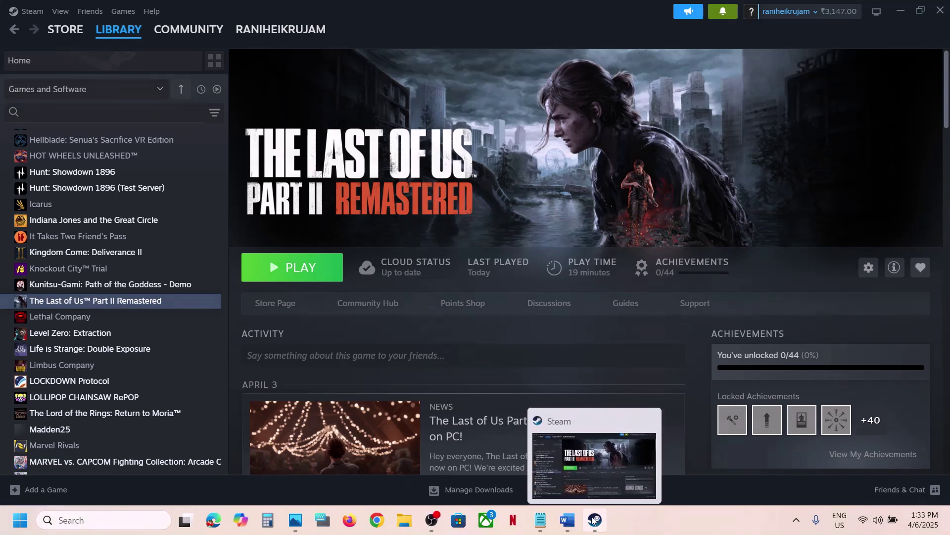
# - Copy "AMD Adrenalin Edition 25.3.2 Optional Update" from Step 1 of the Word document and search Google for it in Chrome
pyautogui.click(568, 520)
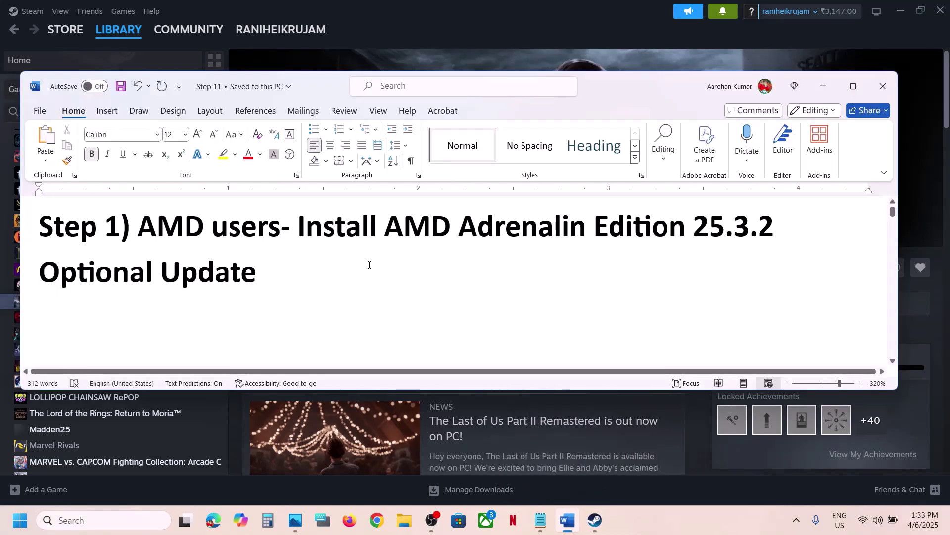
pyautogui.moveTo(298, 238); pyautogui.dragTo(259, 272)
pyautogui.click(395, 237)
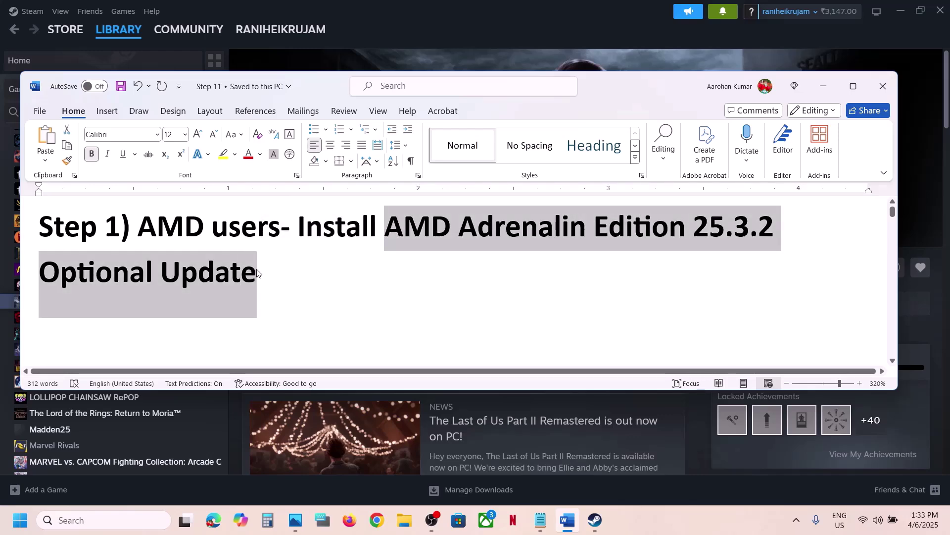
pyautogui.hotkey('ctrl', 'c')
pyautogui.click(377, 518)
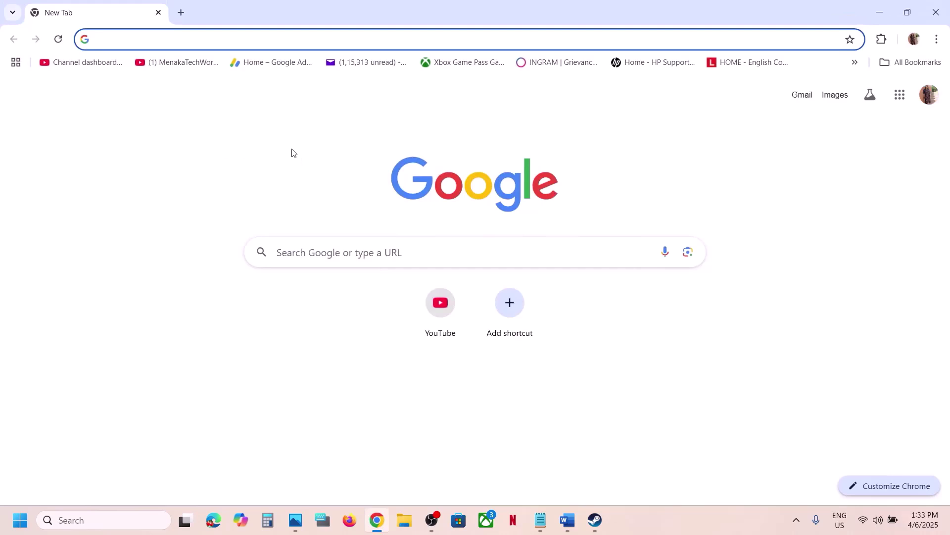
pyautogui.hotkey('ctrl', 'v')
pyautogui.press('Return')
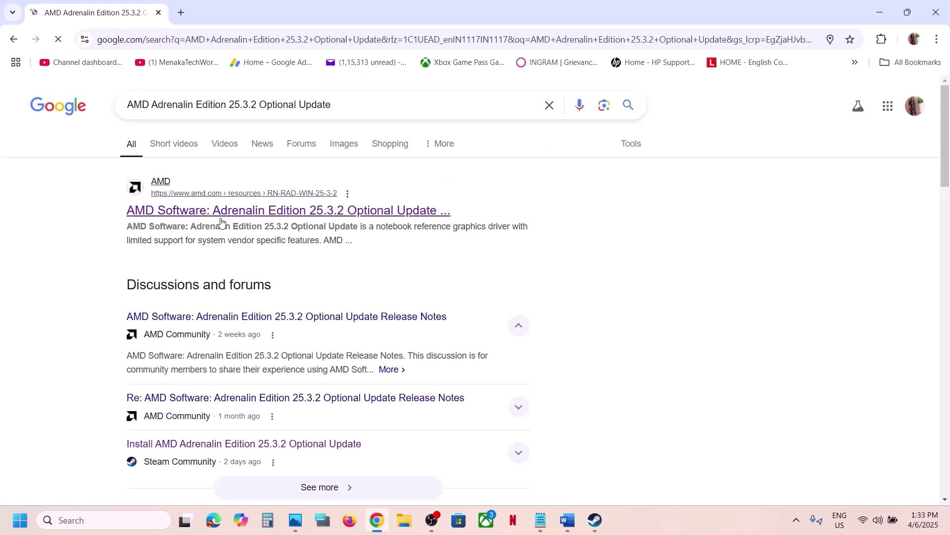
# - Open AMD's 25.3.2 release notes, download the Windows 10 & 11 64-bit driver, and check its download progress
pyautogui.click(239, 214)
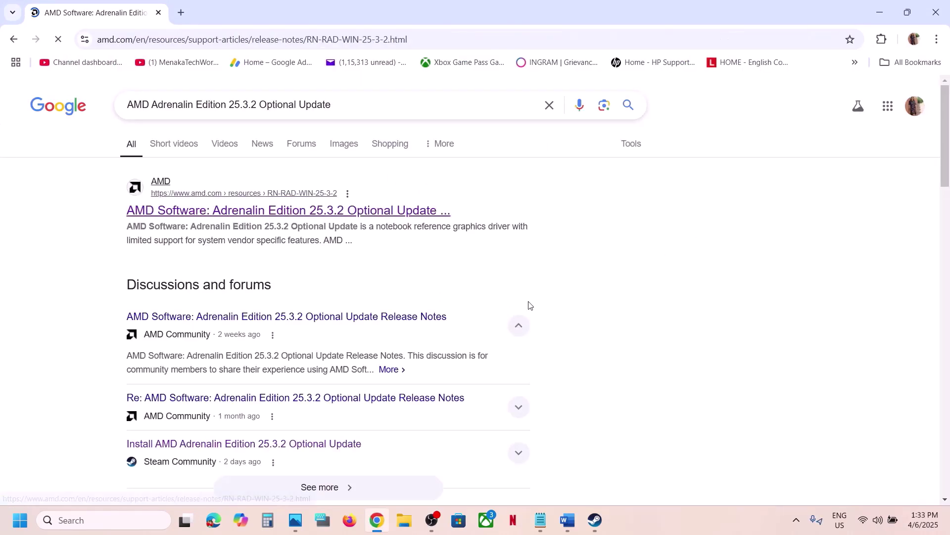
pyautogui.scroll(-15, 528, 303)
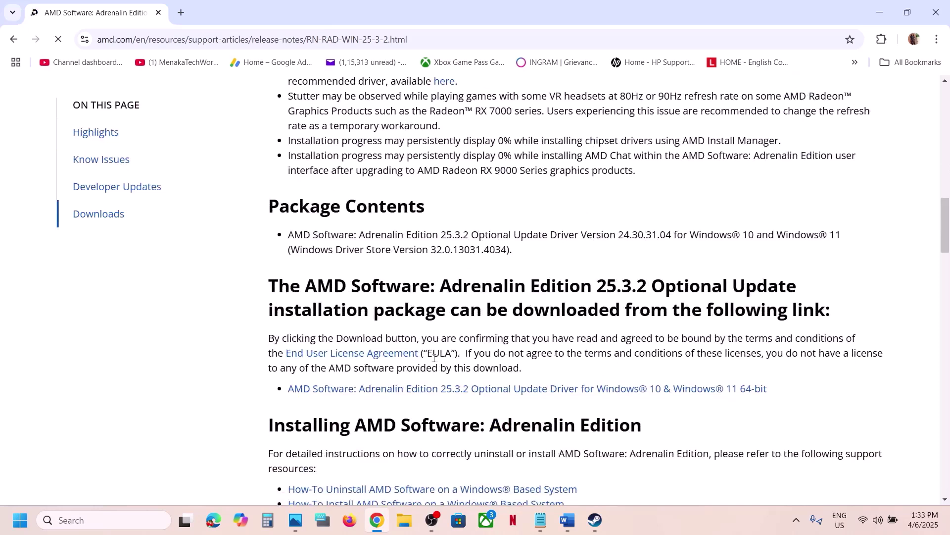
pyautogui.scroll(-1, 490, 326)
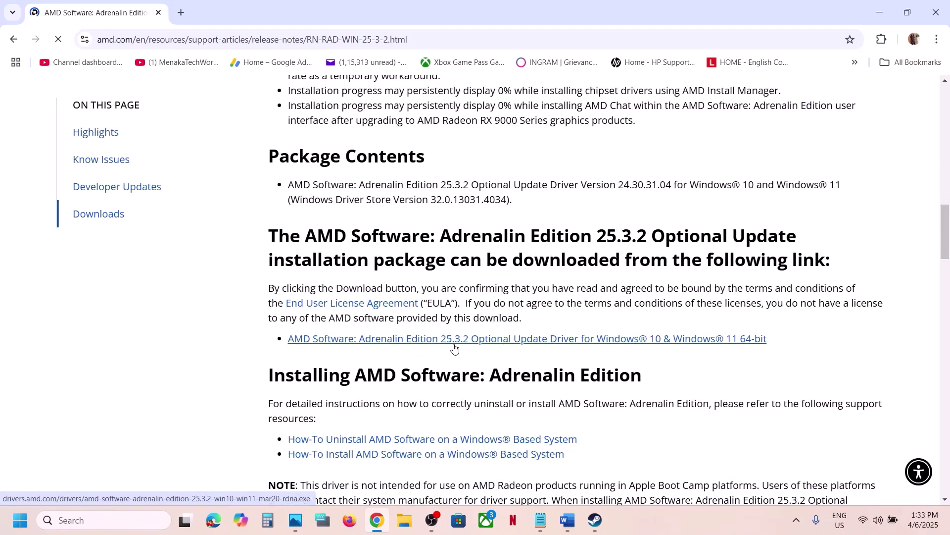
pyautogui.click(485, 341)
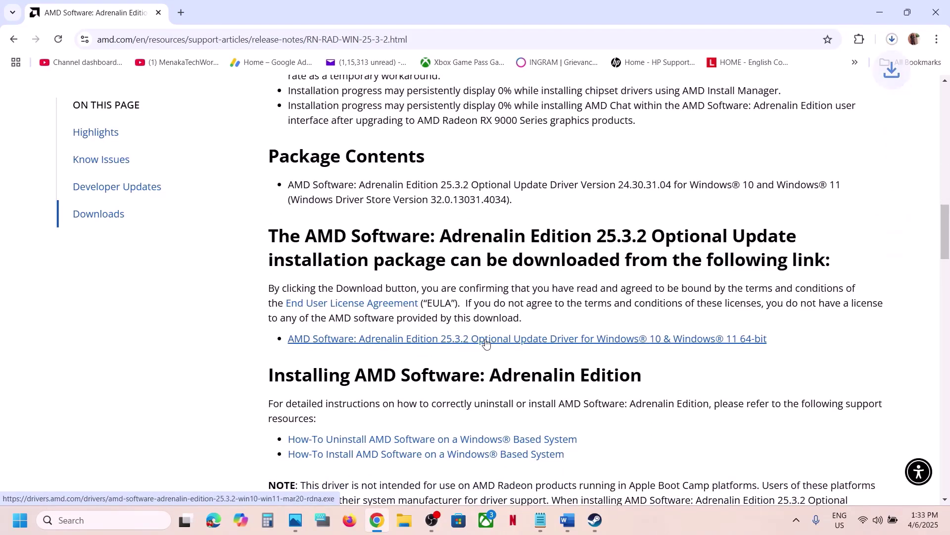
pyautogui.click(892, 39)
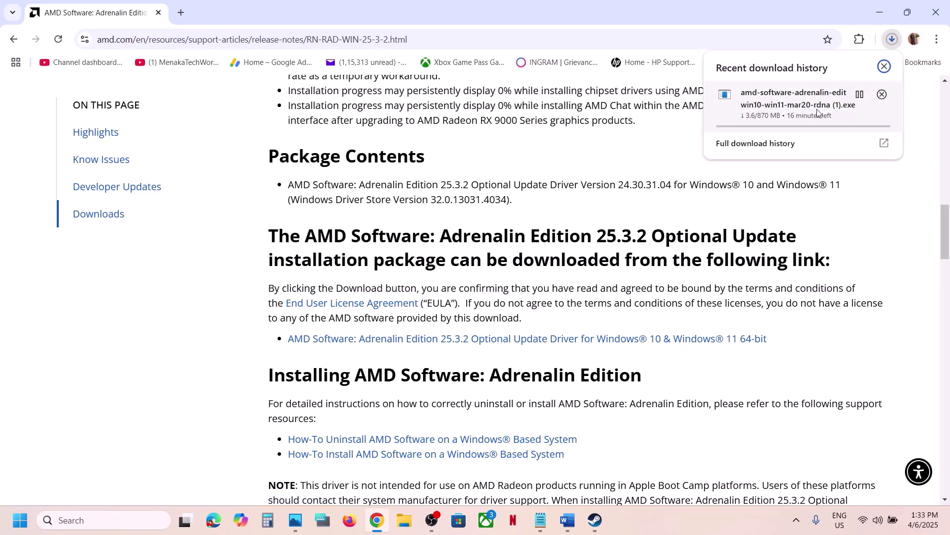
pyautogui.click(679, 142)
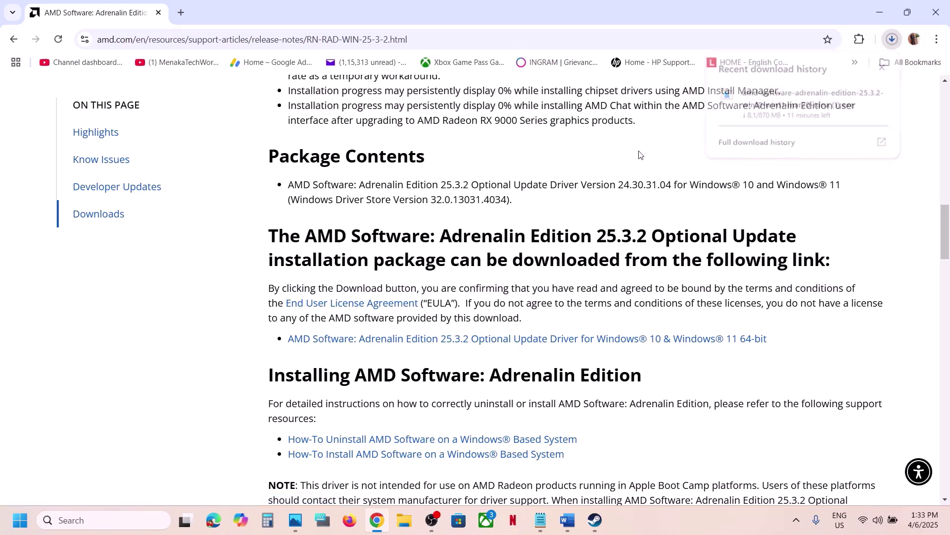
# - Show the Windows power options that include Restart, without choosing one, and switch to Steam
pyautogui.click(20, 520)
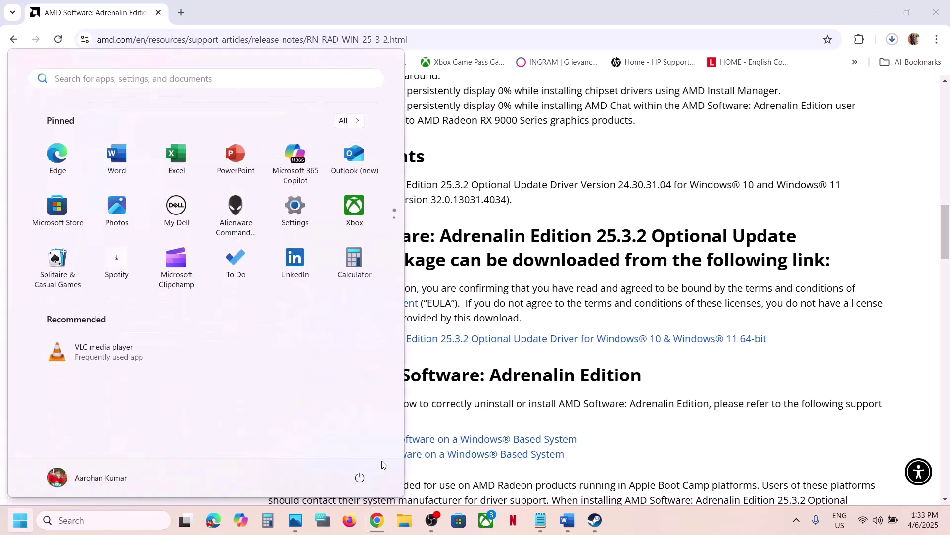
pyautogui.click(360, 478)
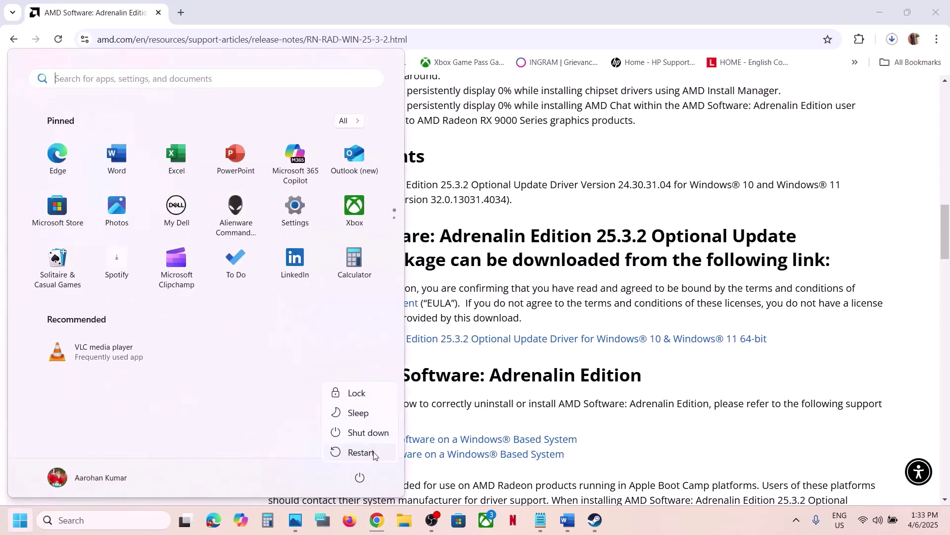
pyautogui.click(594, 520)
# - Read Step 2 in the Word document, highlighting the instruction about the integrated graphics card, and return to Steam
pyautogui.click(569, 523)
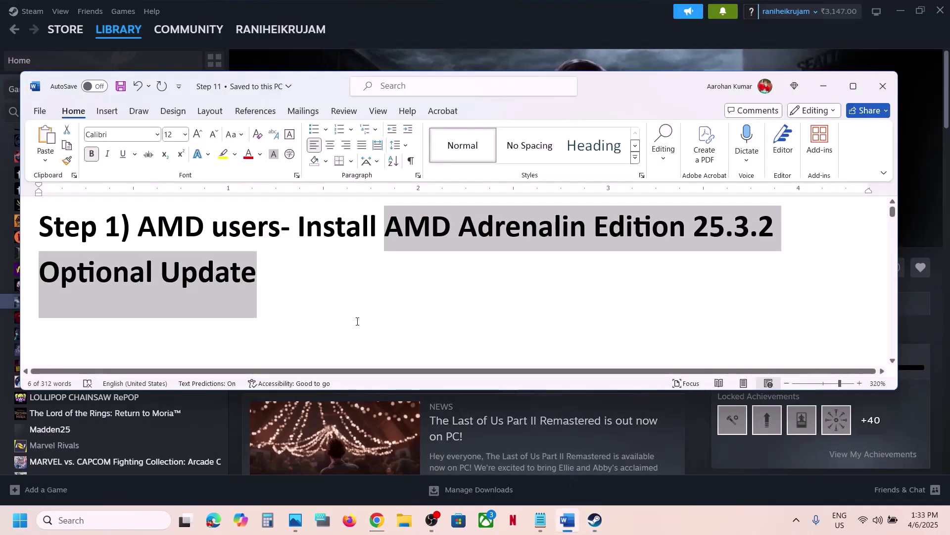
pyautogui.scroll(-5, 358, 321)
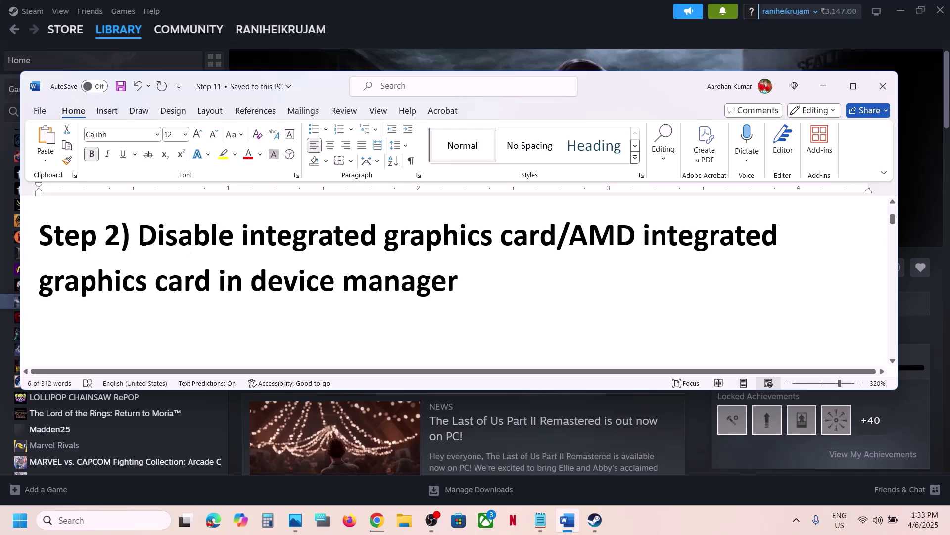
pyautogui.moveTo(144, 241); pyautogui.dragTo(441, 261)
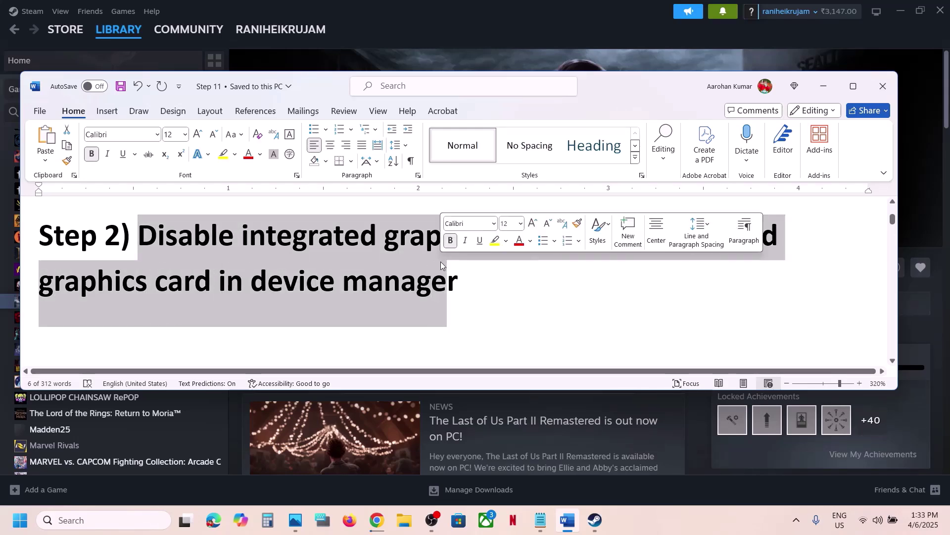
pyautogui.click(455, 19)
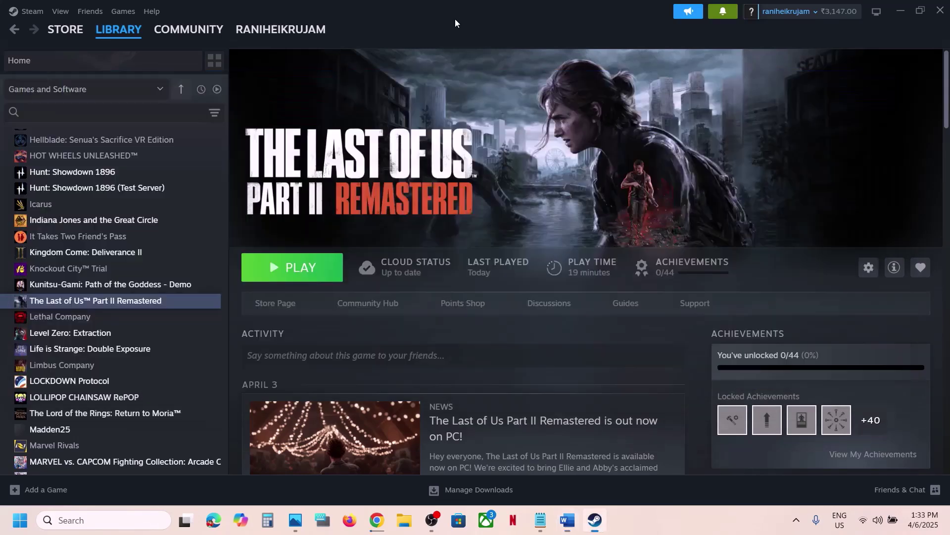
# - Open Device Manager, expand the display adapters, and show the available actions for Intel(R) Iris(R) Xe Graphics
pyautogui.rightClick(15, 529)
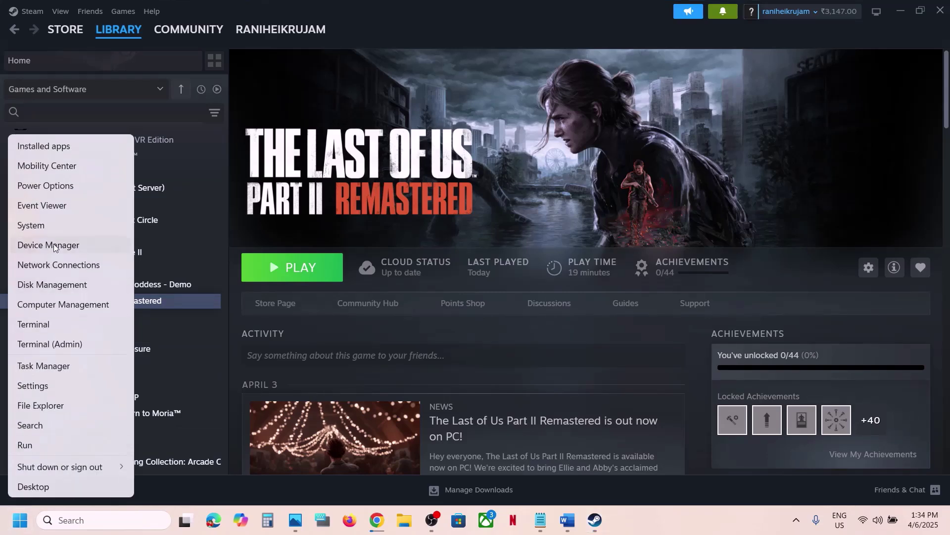
pyautogui.click(54, 246)
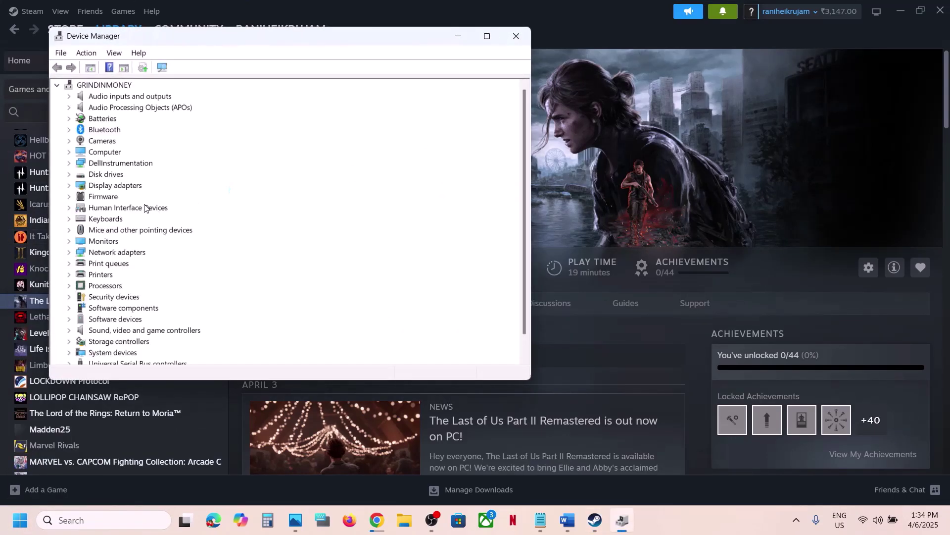
pyautogui.click(94, 186)
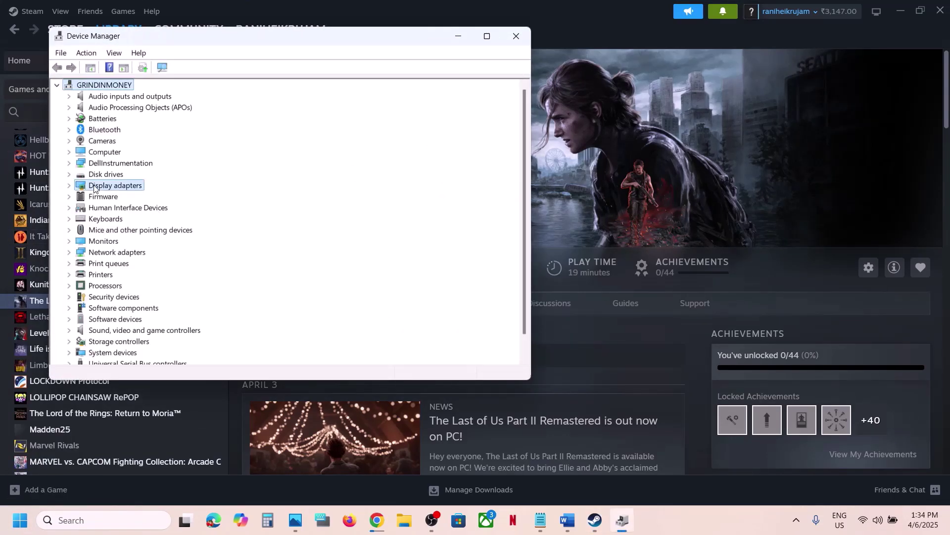
pyautogui.click(69, 186)
pyautogui.click(140, 198)
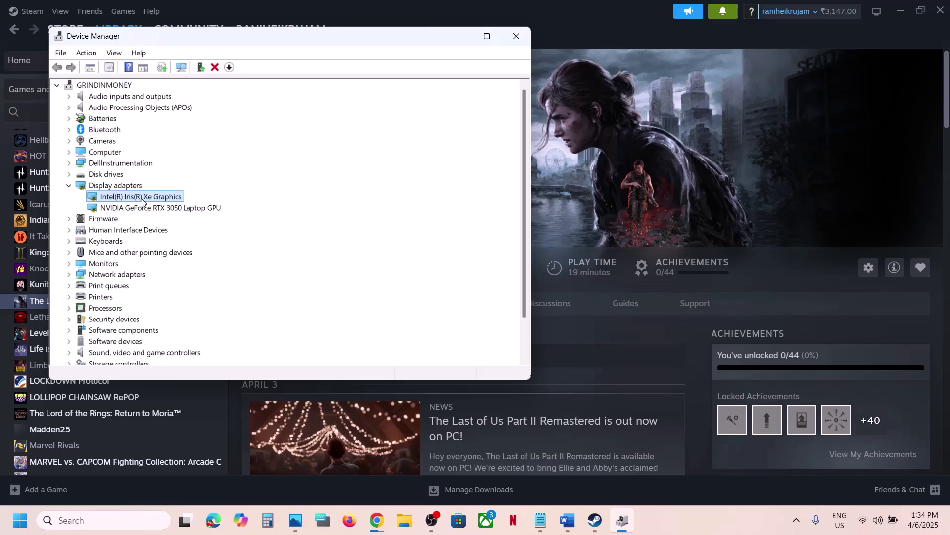
pyautogui.rightClick(139, 198)
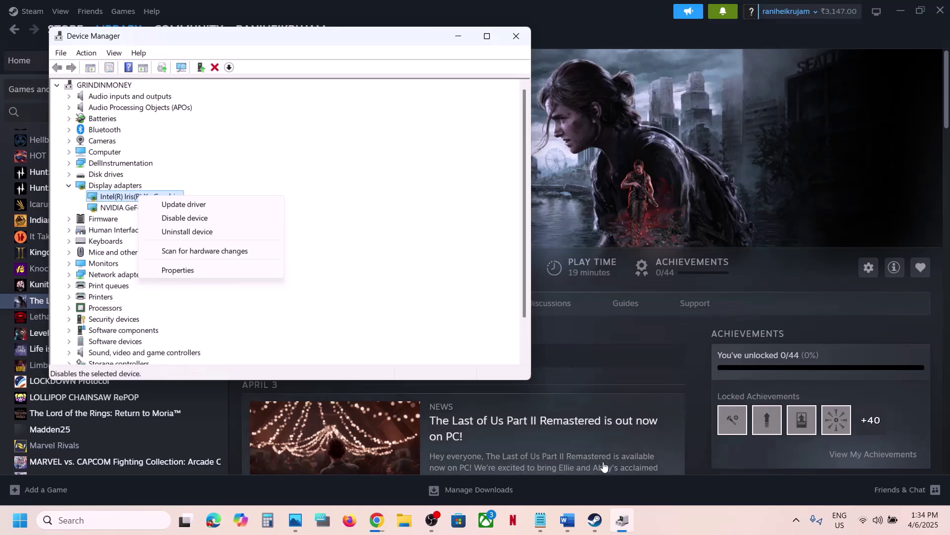
# - Highlight the full Step 2 instruction in the Word document again and close Device Manager
pyautogui.click(568, 520)
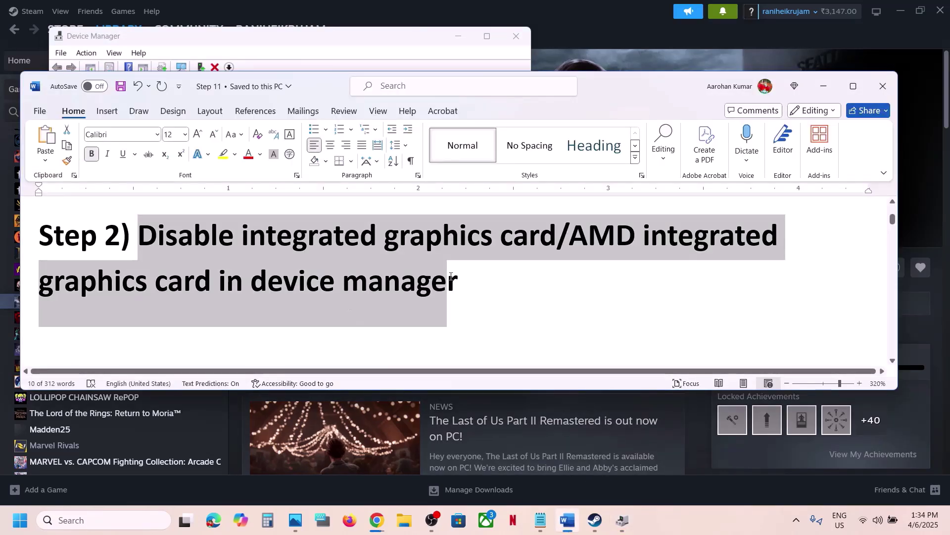
pyautogui.click(451, 276)
pyautogui.moveTo(479, 281); pyautogui.dragTo(138, 236)
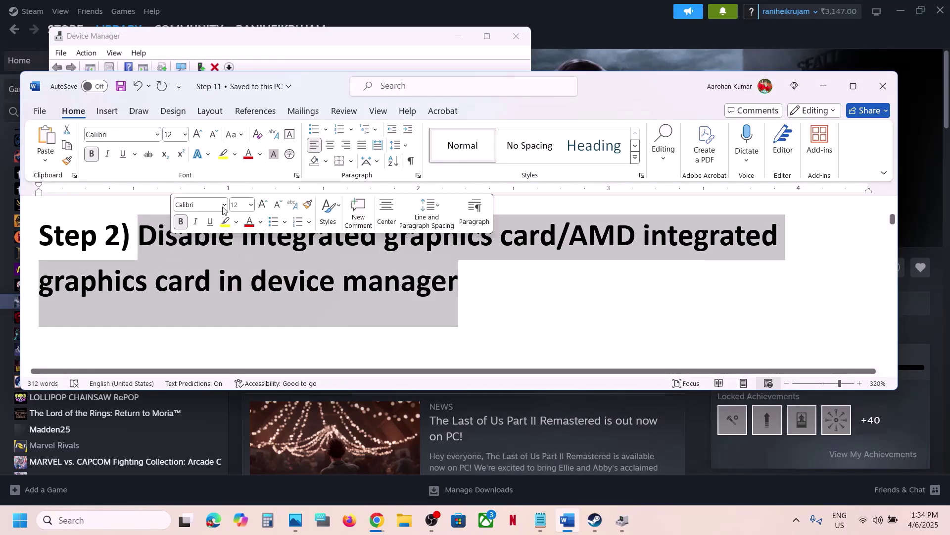
pyautogui.click(518, 28)
pyautogui.click(518, 28)
# - Maximize the Word document and review the Step 3 game settings advice, highlighting the whole instruction
pyautogui.scroll(-5, 340, 263)
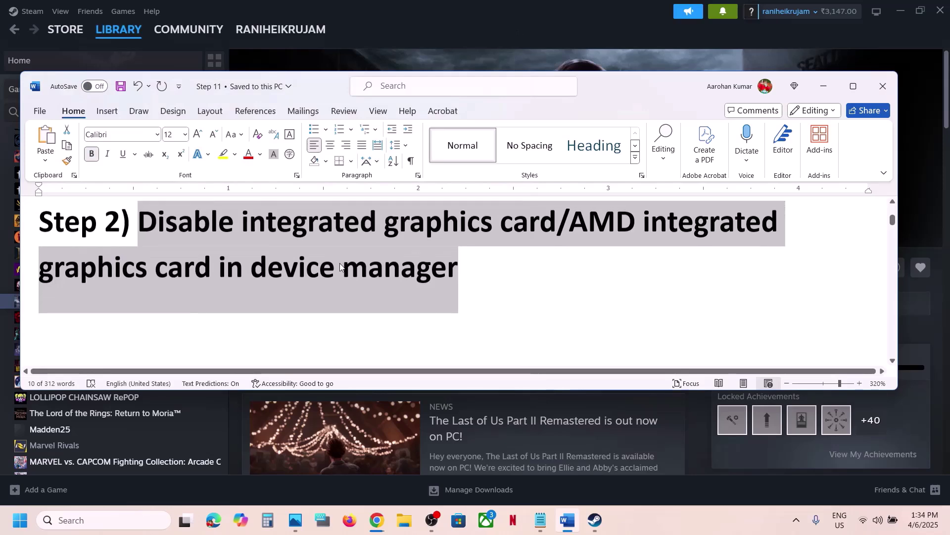
pyautogui.scroll(-2, 340, 263)
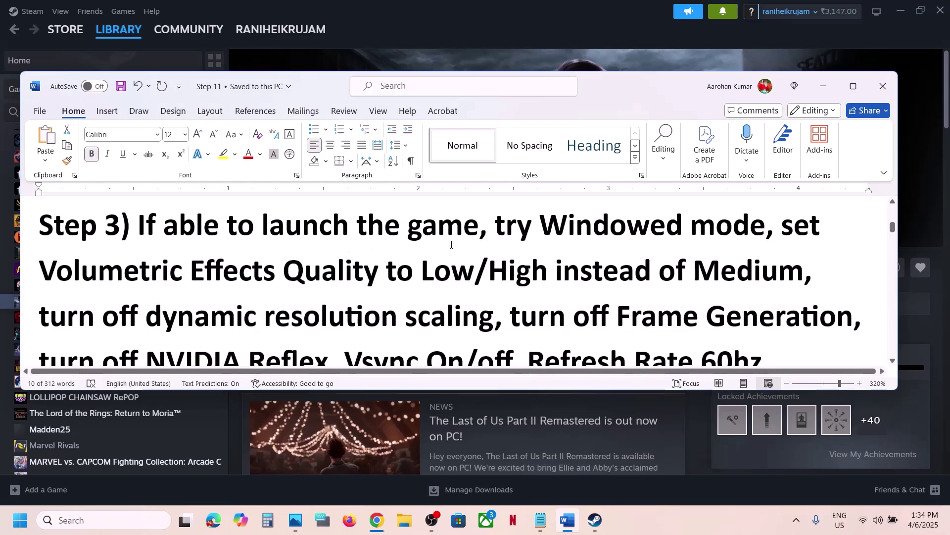
pyautogui.click(854, 87)
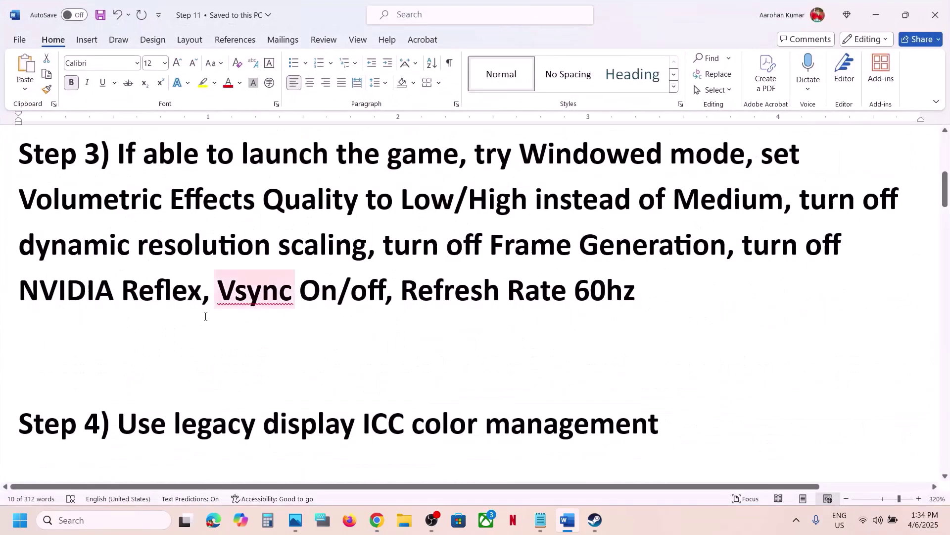
pyautogui.scroll(2, 379, 217)
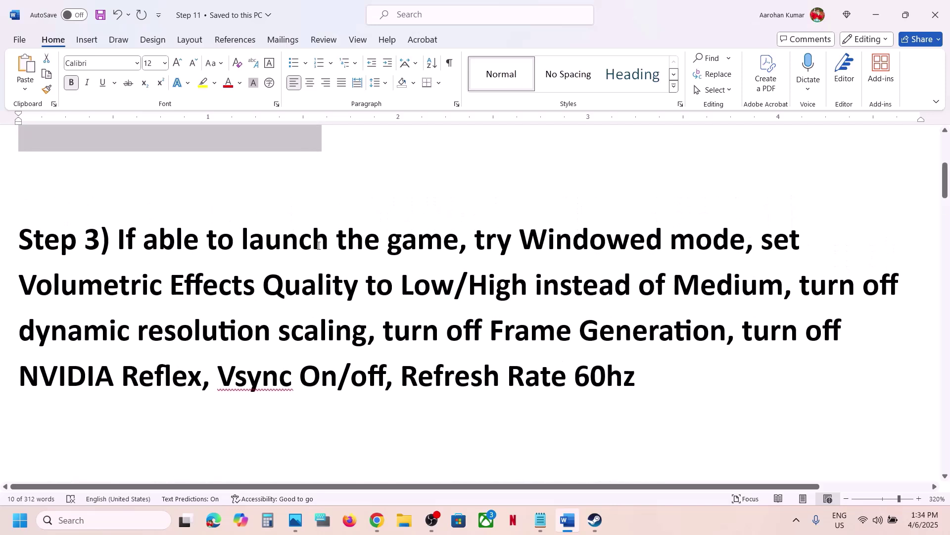
pyautogui.moveTo(133, 237); pyautogui.dragTo(642, 380)
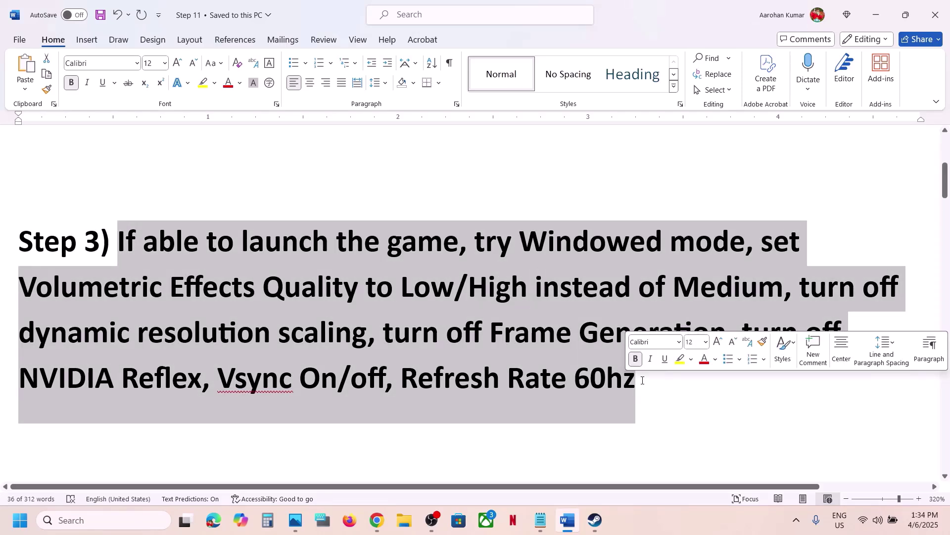
pyautogui.click(642, 380)
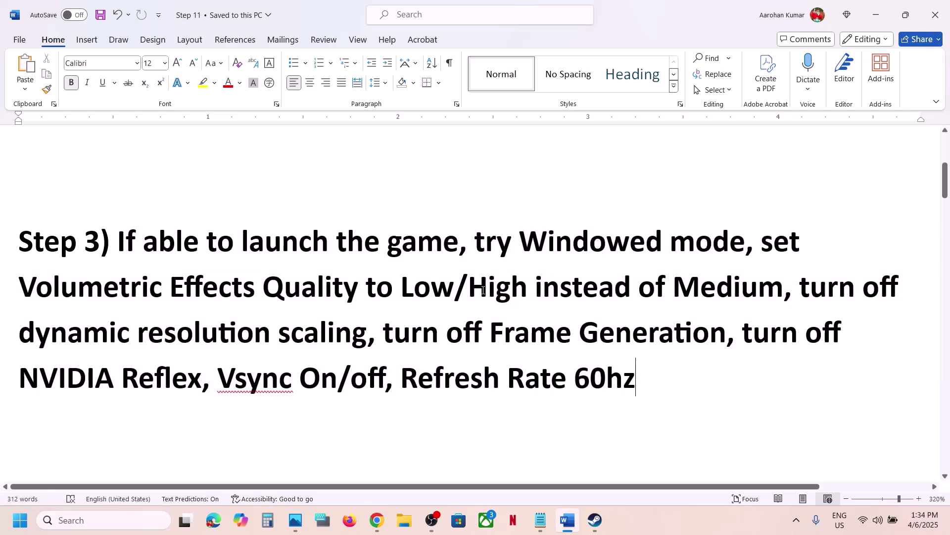
# - Open the options in The Last of Us Part II launcher and set the window mode to Windowed
pyautogui.click(632, 517)
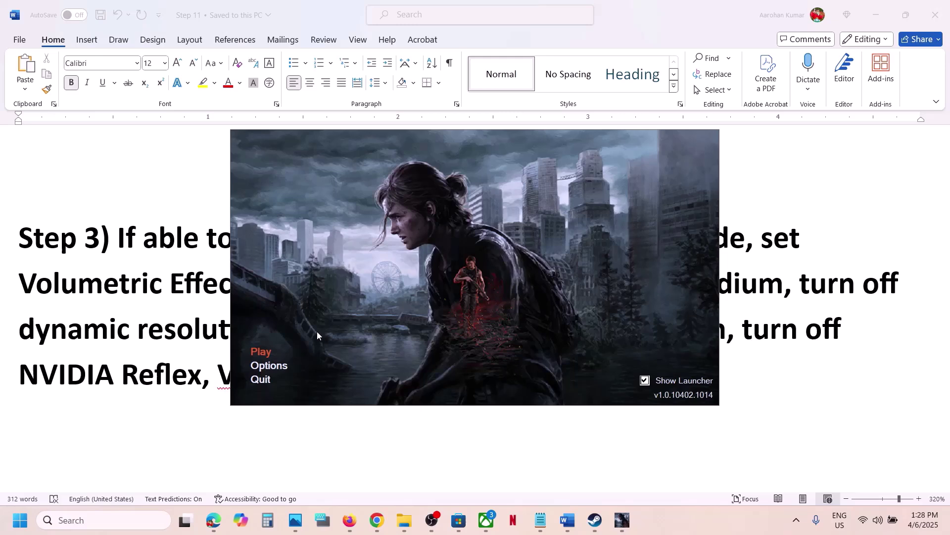
pyautogui.click(277, 365)
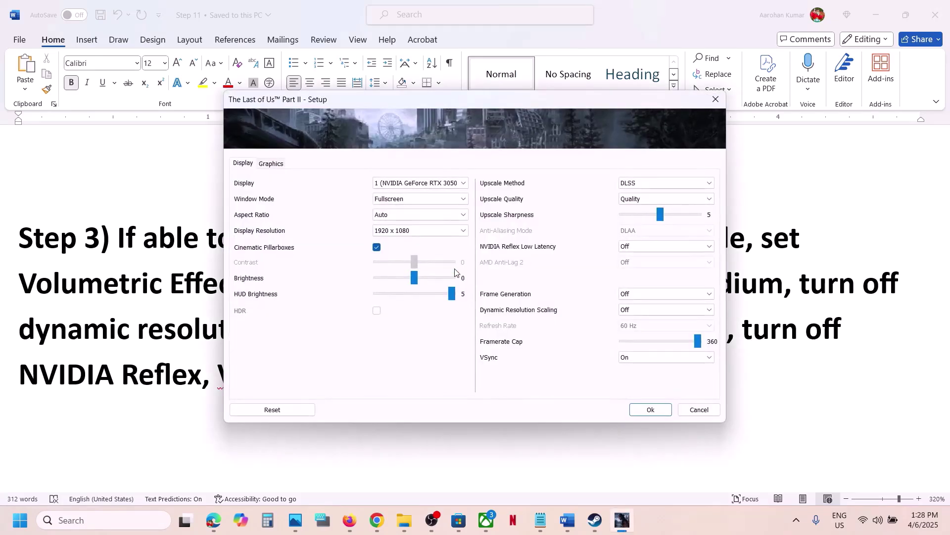
pyautogui.click(448, 199)
pyautogui.click(402, 209)
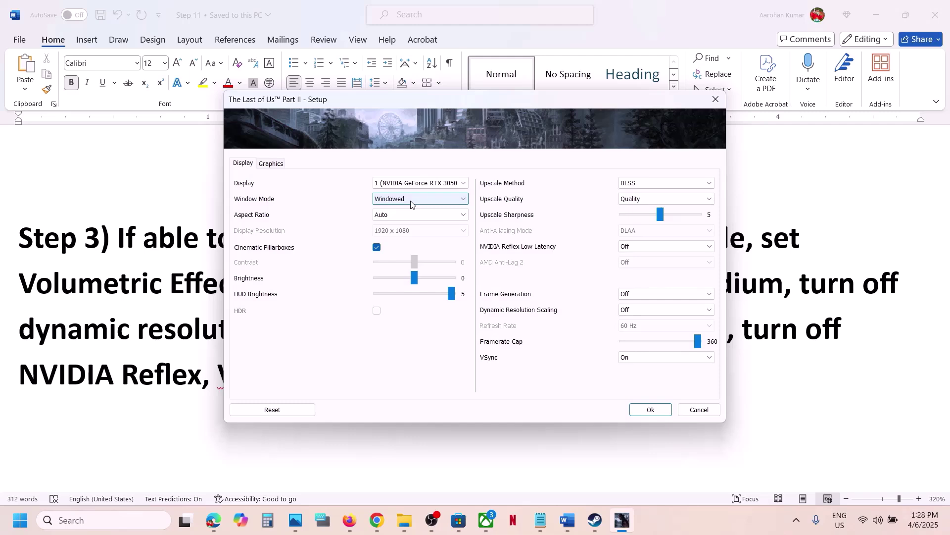
# - Highlight the advice to set Volumetric Effects Quality to Low in the Word document and return to the game's setup window
pyautogui.click(159, 301)
pyautogui.moveTo(823, 242); pyautogui.dragTo(455, 285)
pyautogui.hotkey('alt', 'Tab')
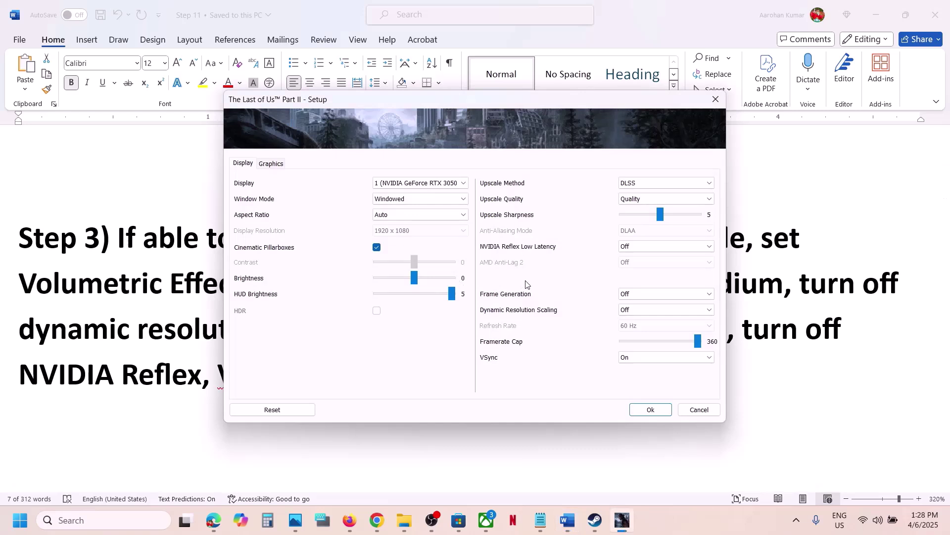
# - Set Volumetric Effects Quality to Low in the launcher's graphics settings and confirm the setup
pyautogui.click(269, 165)
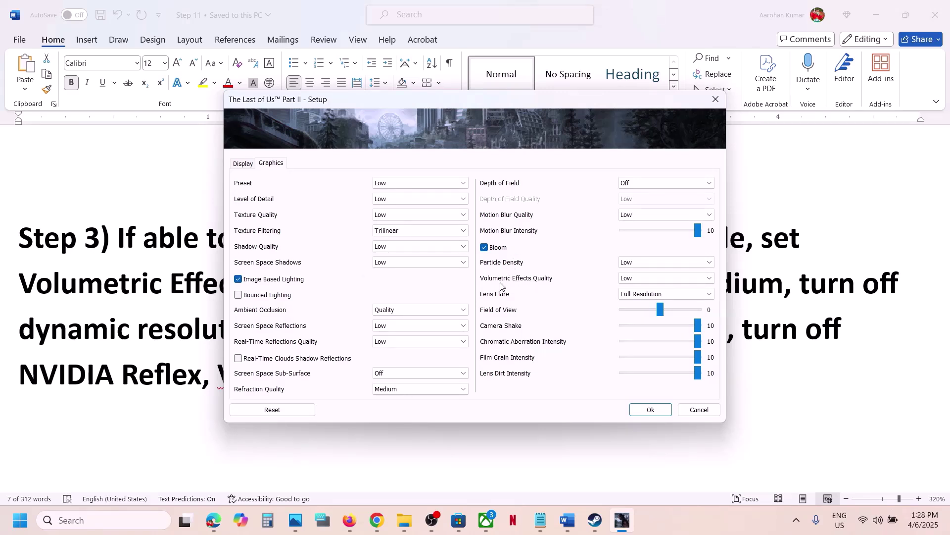
pyautogui.click(633, 279)
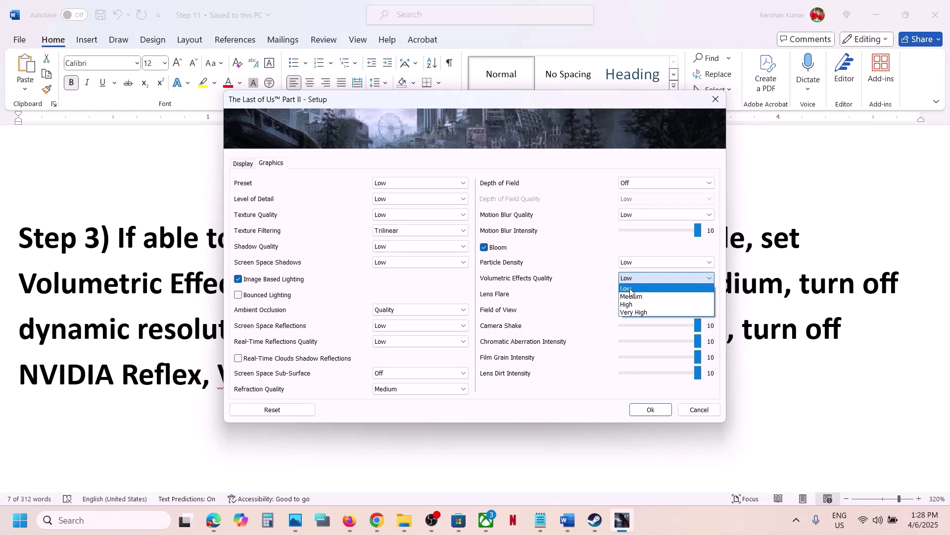
pyautogui.click(631, 290)
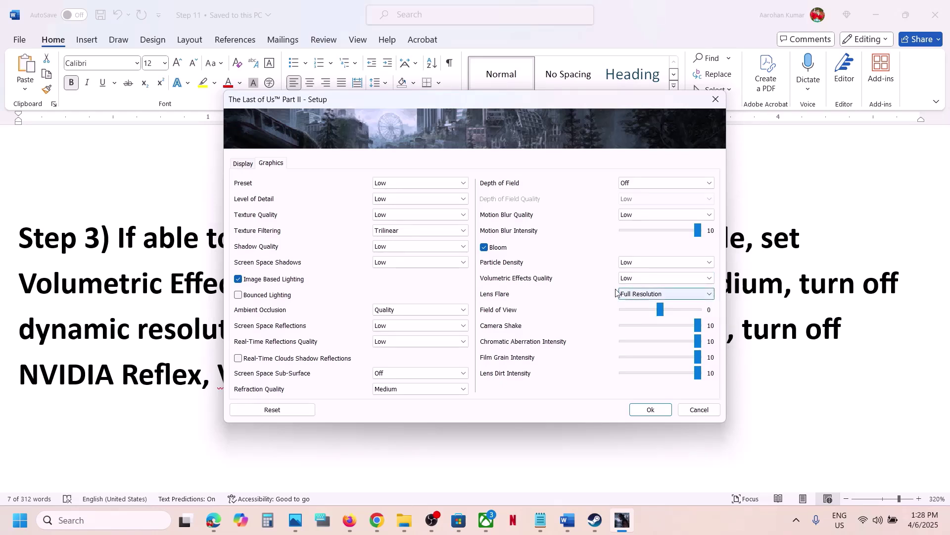
pyautogui.click(651, 411)
pyautogui.click(275, 352)
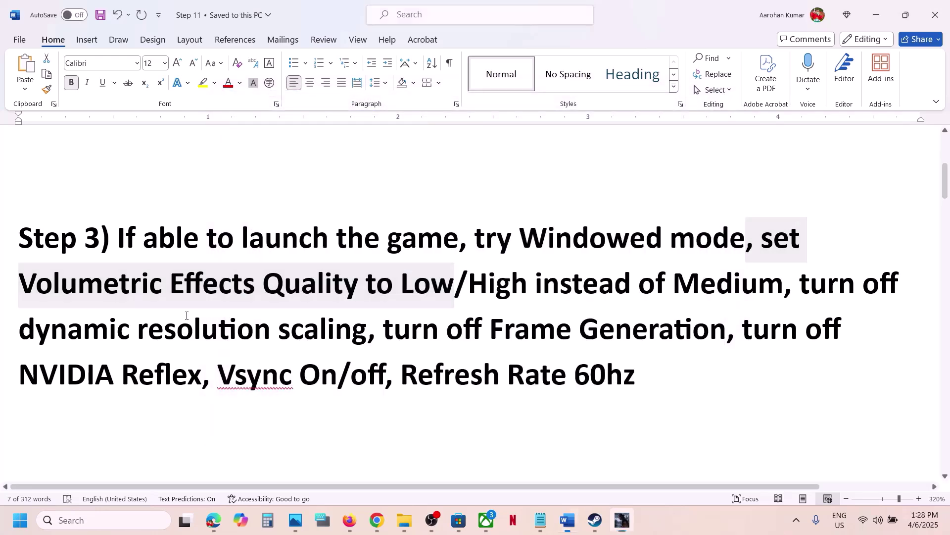
# - Highlight the dynamic resolution scaling advice in Word, and set Dynamic Resolution Scaling to Off in the launcher's display options
pyautogui.click(565, 277)
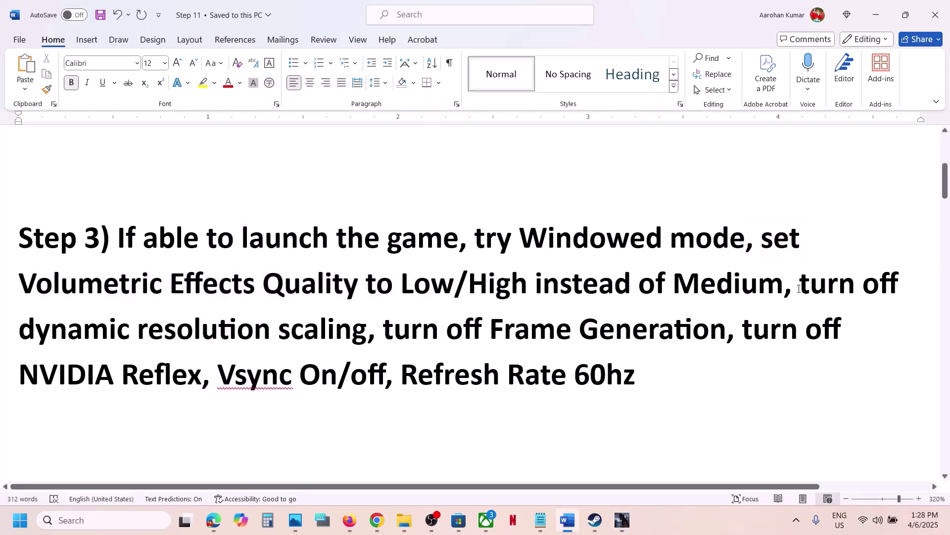
pyautogui.moveTo(799, 289); pyautogui.dragTo(367, 329)
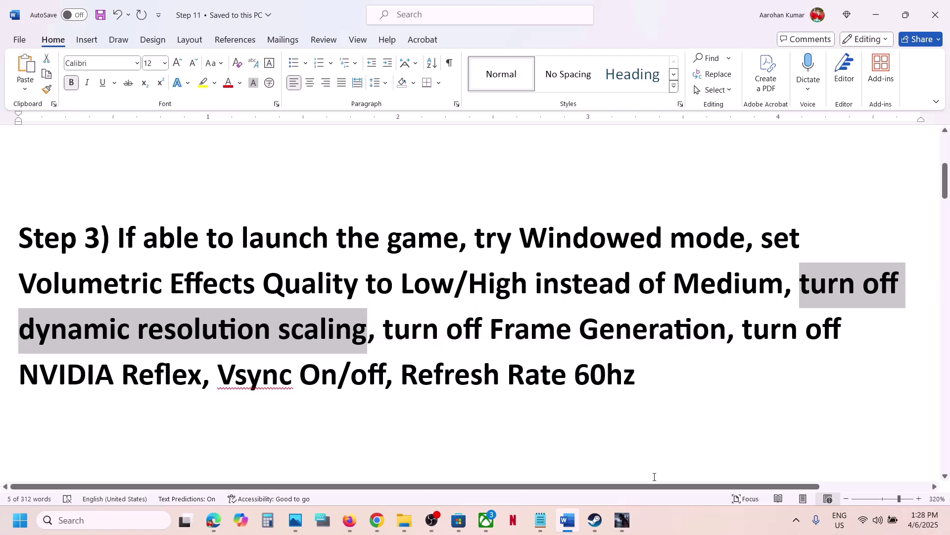
pyautogui.click(622, 519)
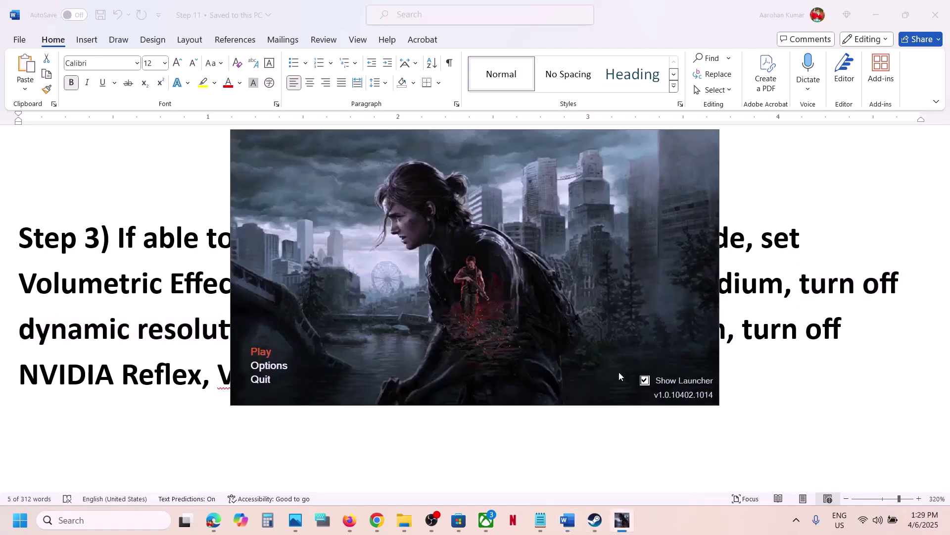
pyautogui.click(279, 368)
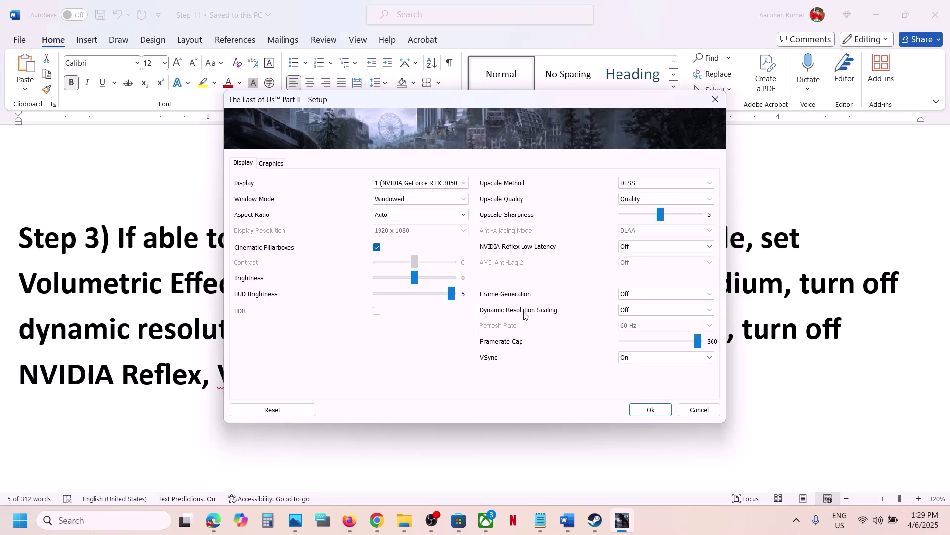
pyautogui.click(631, 310)
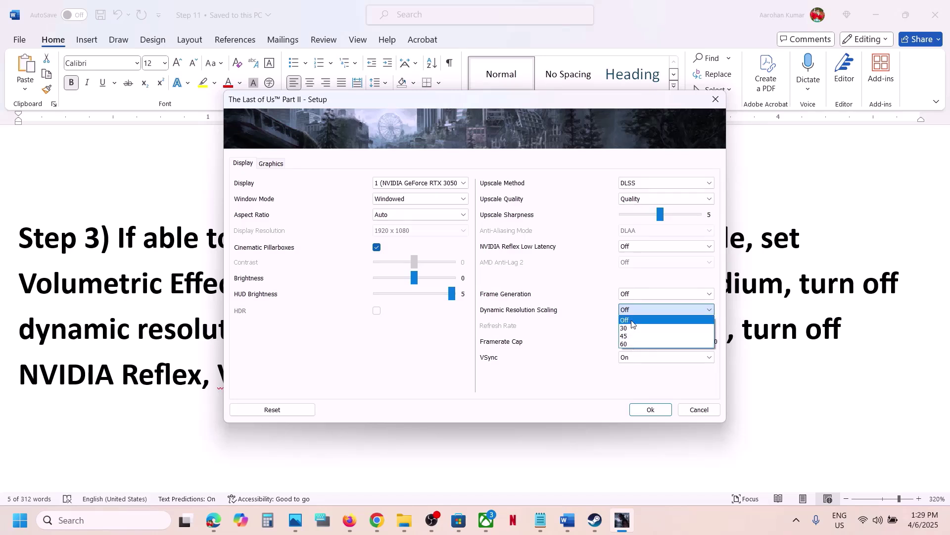
pyautogui.click(632, 321)
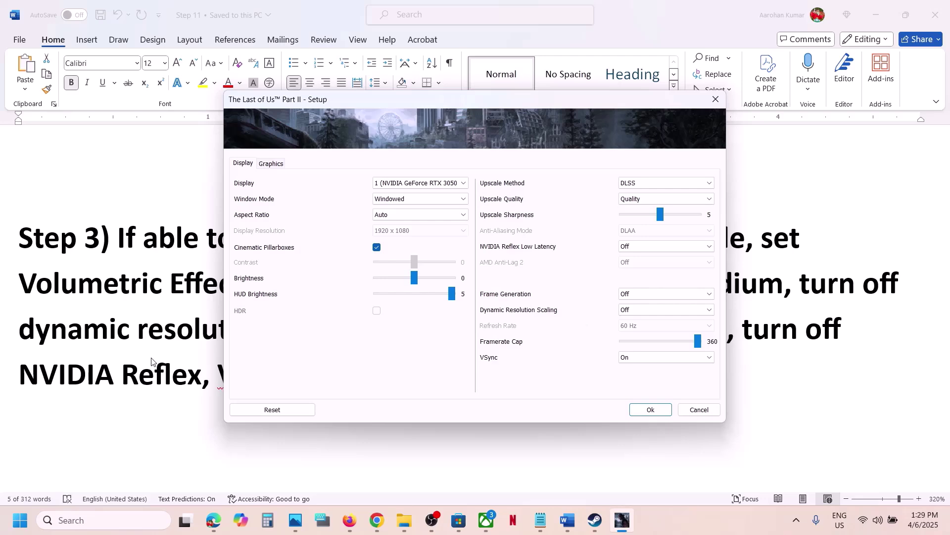
# - Highlight "turn off Frame Generation" in the Word document, and set Frame Generation to Off in the game's setup window
pyautogui.hotkey('alt', 'Tab')
pyautogui.moveTo(438, 322); pyautogui.dragTo(685, 322)
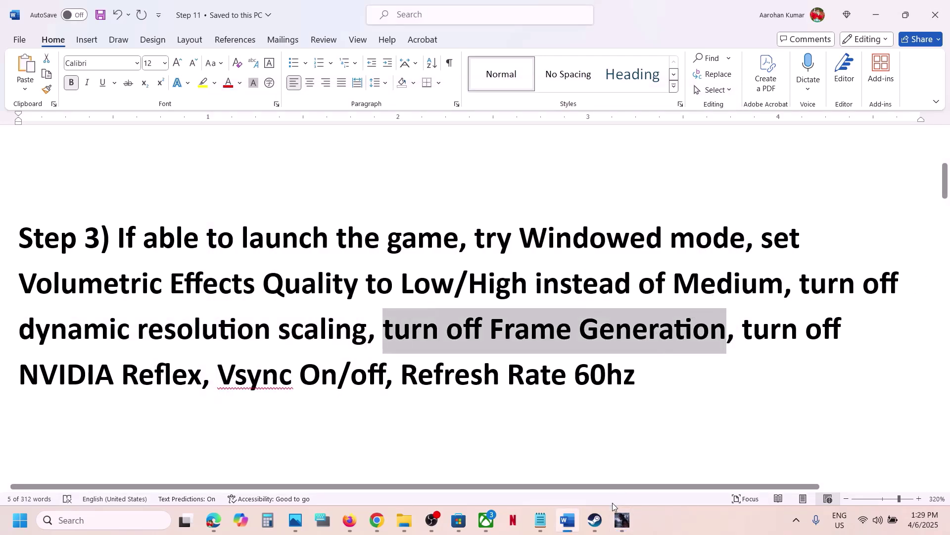
pyautogui.moveTo(622, 520)
pyautogui.click(632, 467)
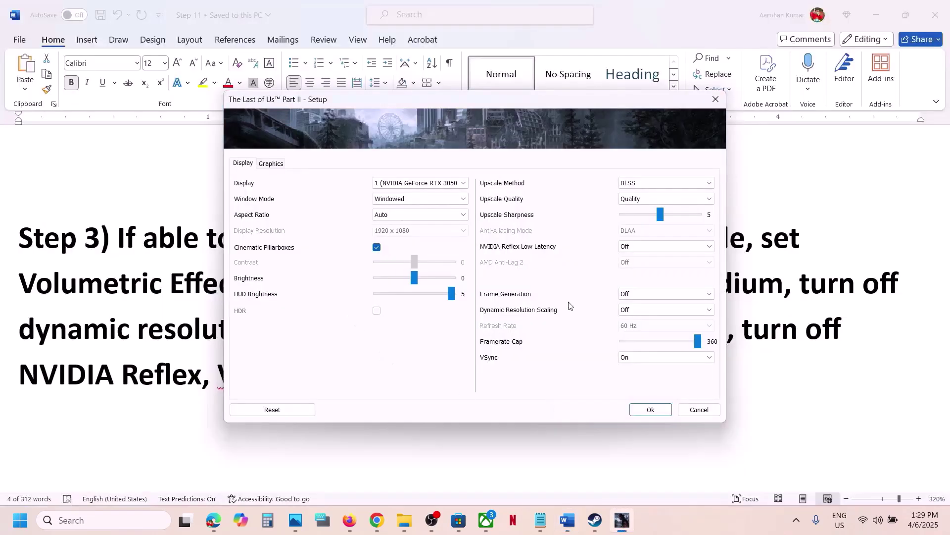
pyautogui.click(648, 297)
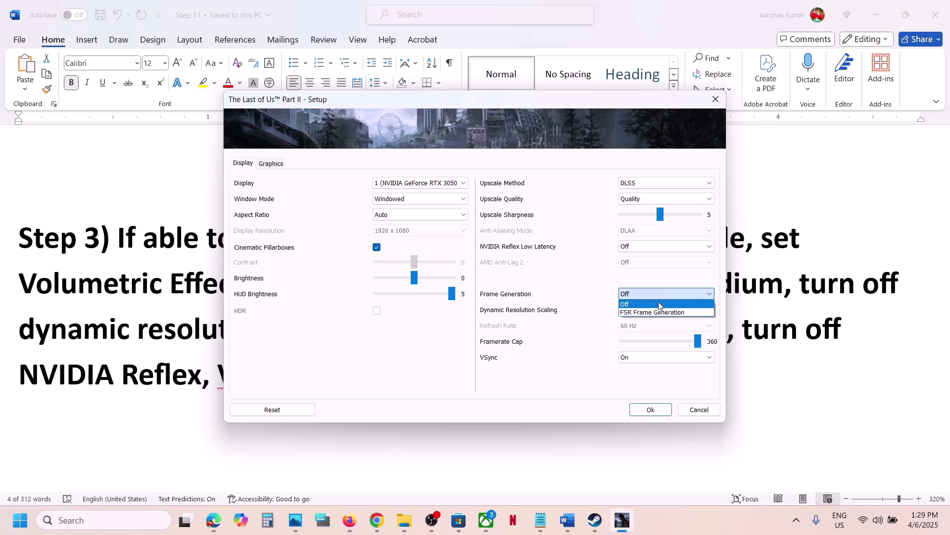
pyautogui.click(644, 304)
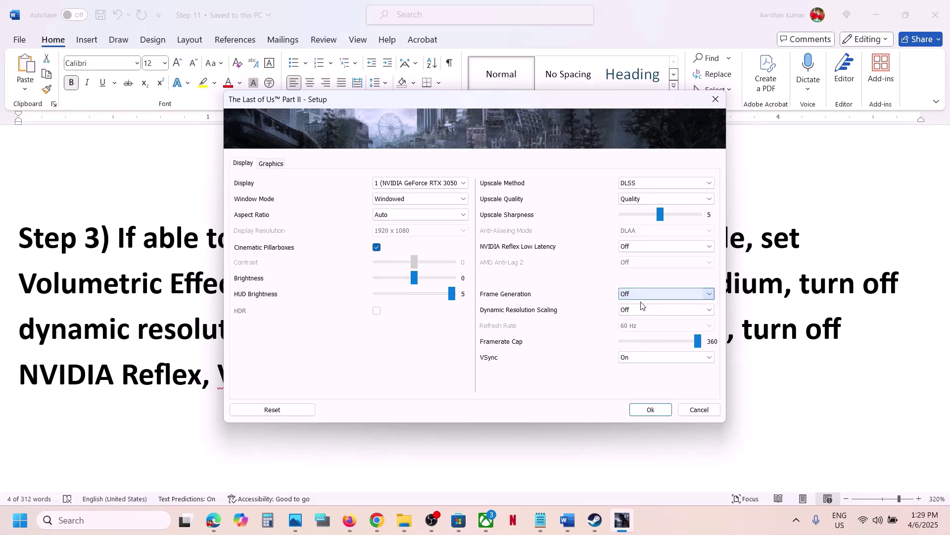
# - Highlight "NVIDIA Reflex" in the Word document, set NVIDIA Reflex Low Latency to Off in the game's setup, and confirm
pyautogui.click(757, 296)
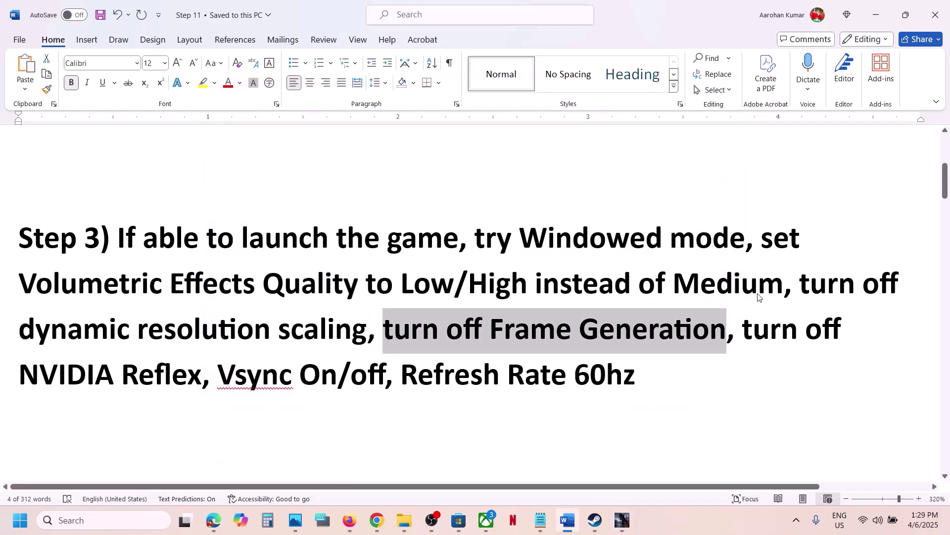
pyautogui.moveTo(57, 382); pyautogui.dragTo(200, 382)
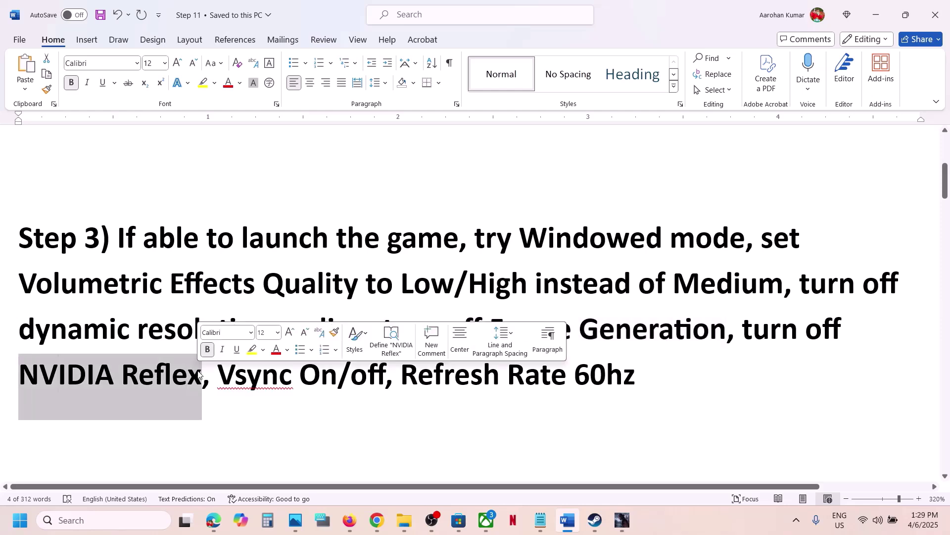
pyautogui.click(622, 520)
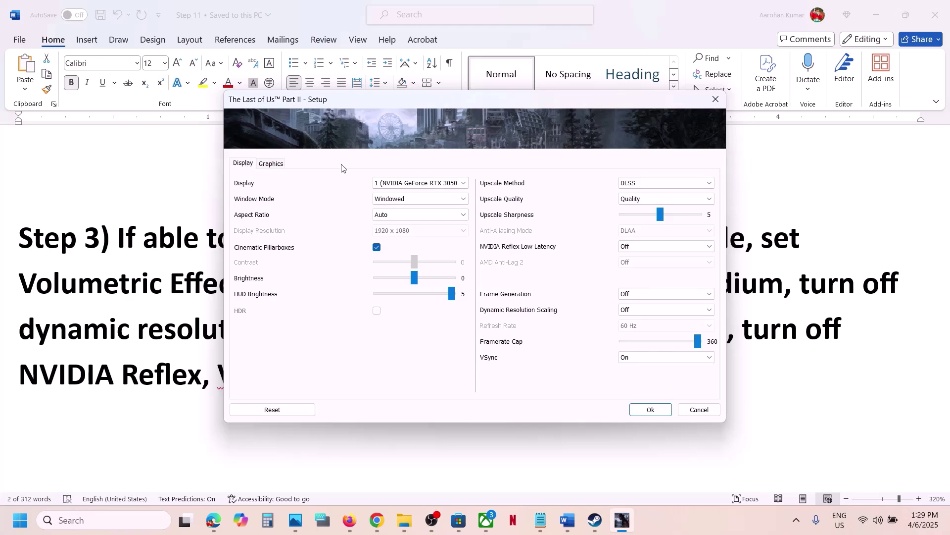
pyautogui.click(649, 247)
pyautogui.click(644, 257)
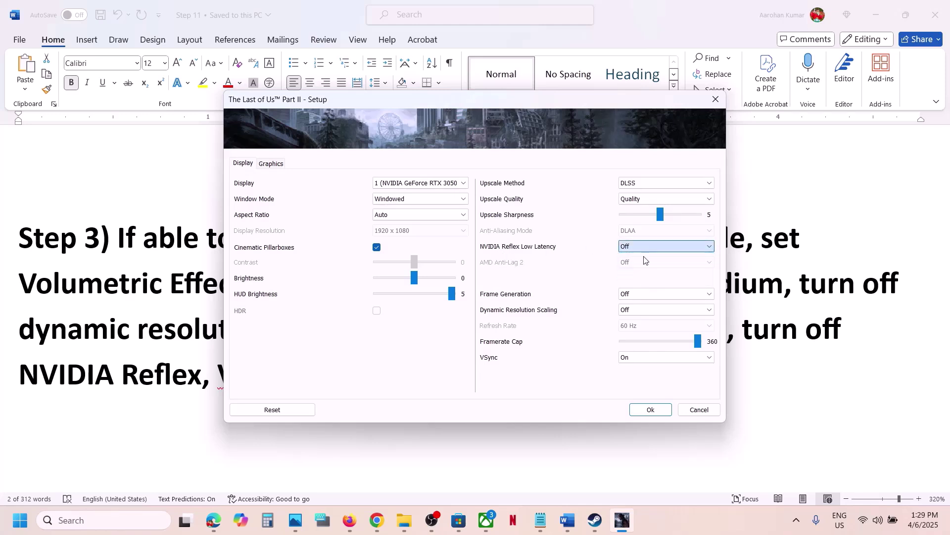
pyautogui.click(651, 409)
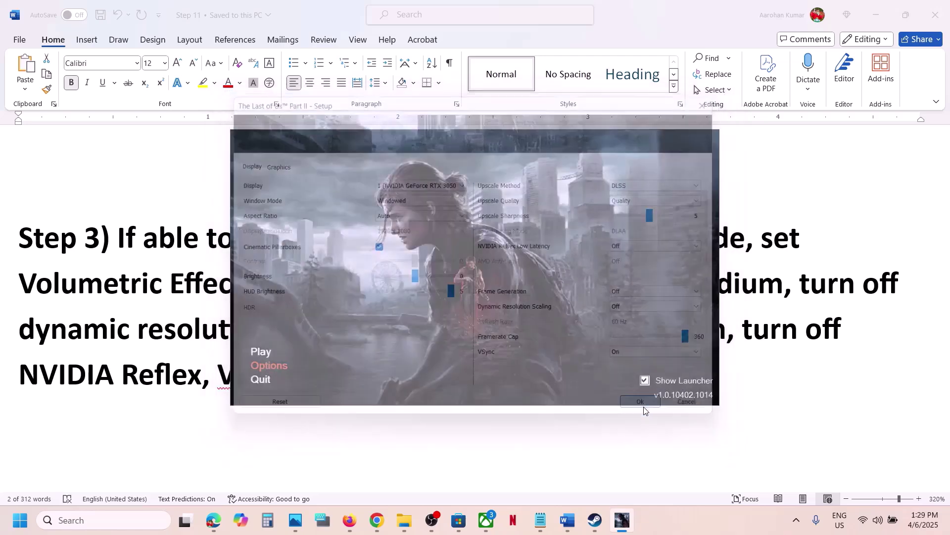
# - Highlight "Vsync On/off" in the Word document and reopen the options in The Last of Us Part II launcher
pyautogui.hotkey('alt', 'Tab')
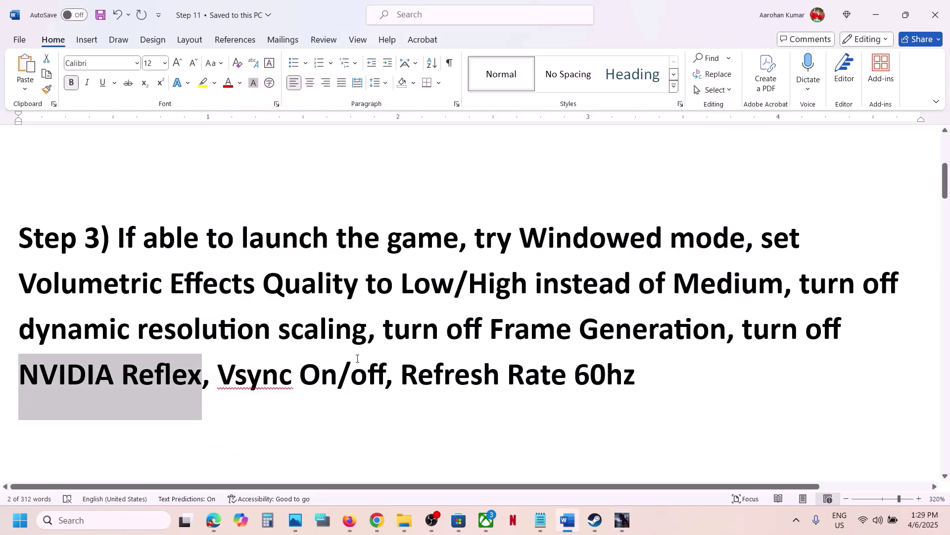
pyautogui.moveTo(230, 379); pyautogui.dragTo(378, 367)
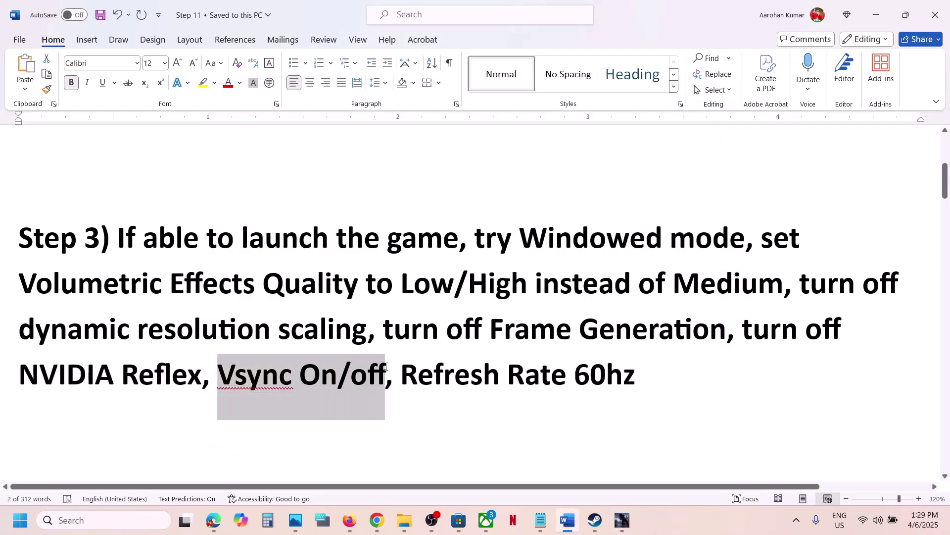
pyautogui.click(623, 520)
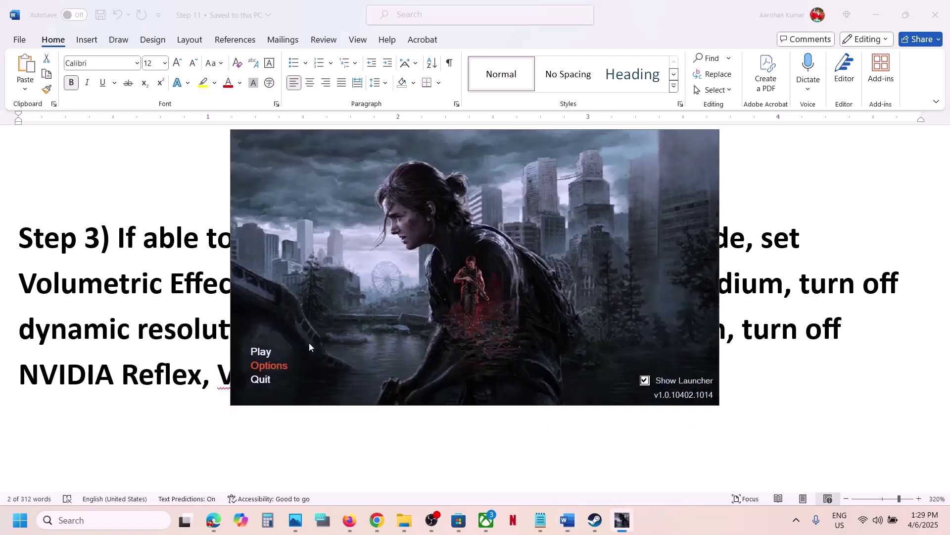
pyautogui.click(272, 365)
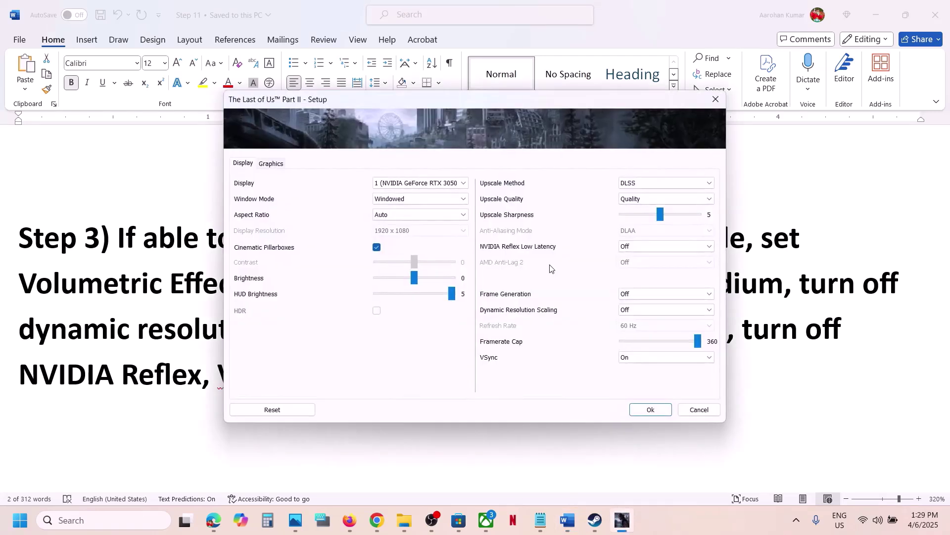
# - Try VSync at Off and switch it back to On
pyautogui.click(630, 358)
pyautogui.click(632, 368)
pyautogui.click(639, 357)
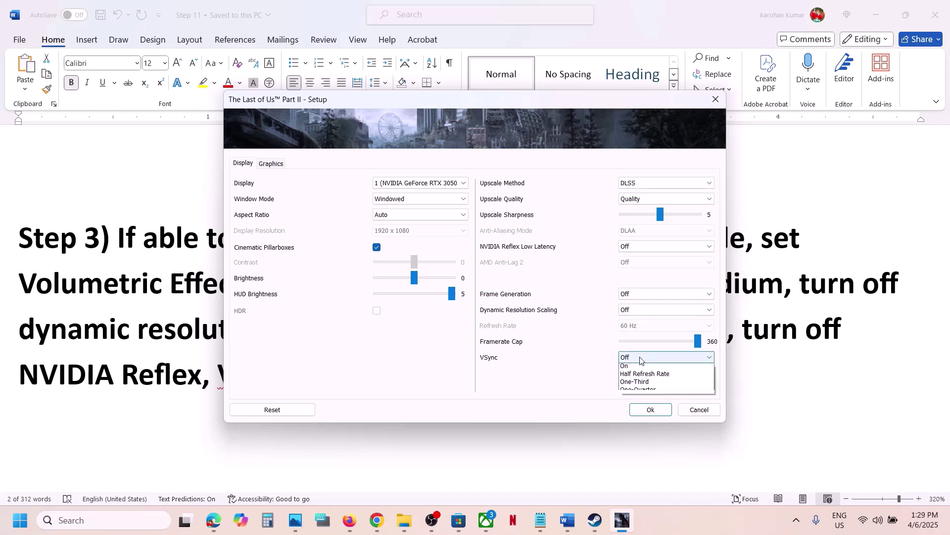
pyautogui.click(633, 375)
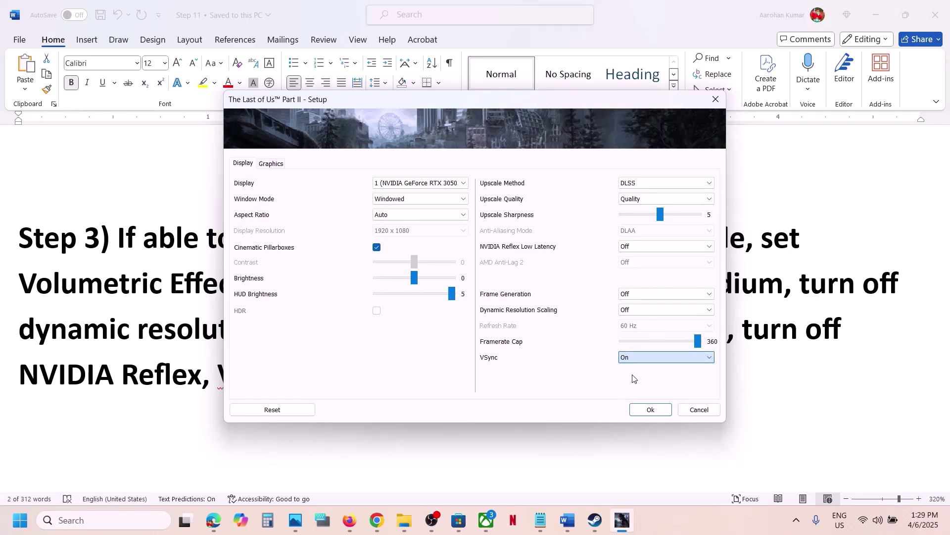
# - Set VSync to Off in the display settings and confirm the launcher setup
pyautogui.click(632, 357)
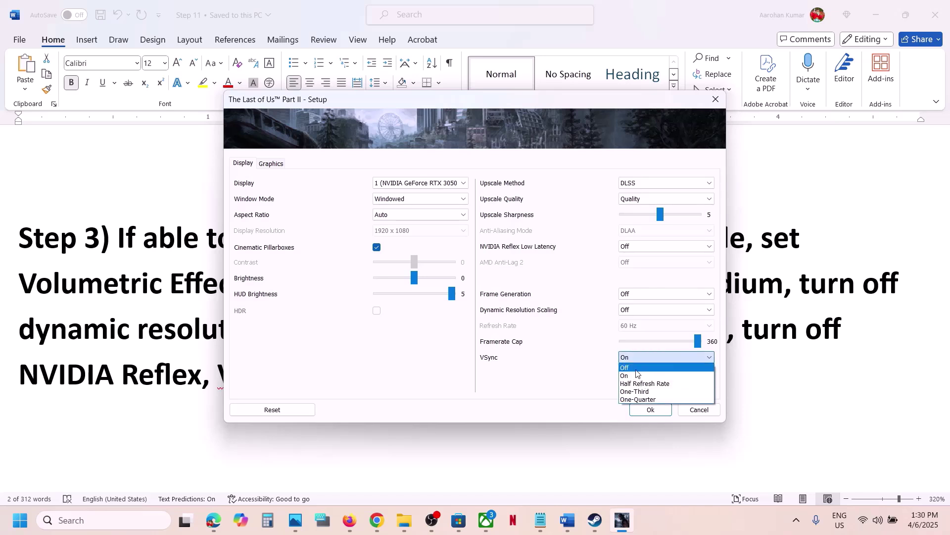
pyautogui.click(637, 368)
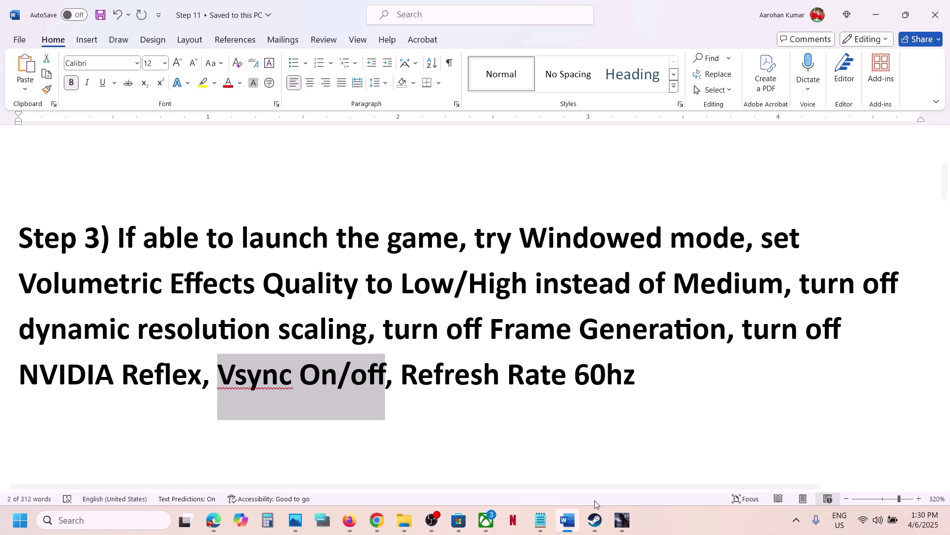
pyautogui.click(624, 520)
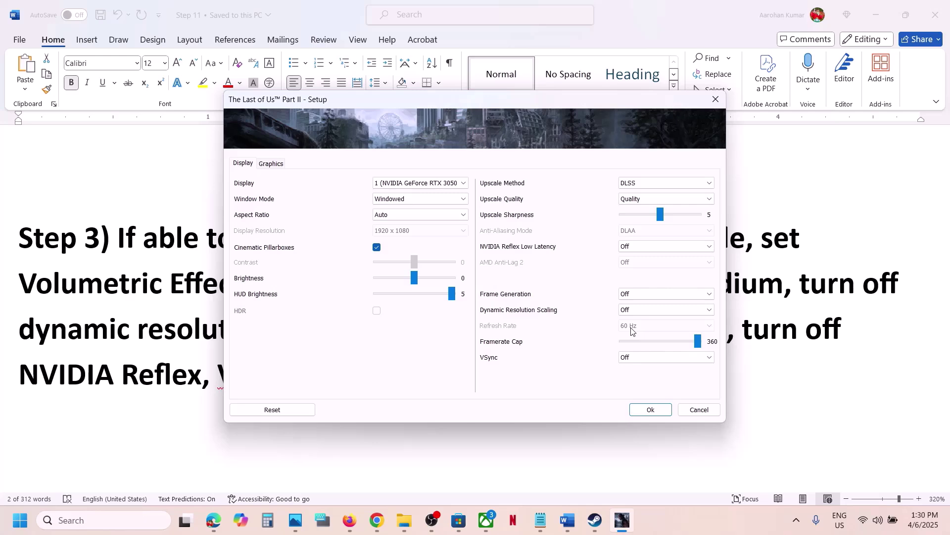
pyautogui.click(650, 410)
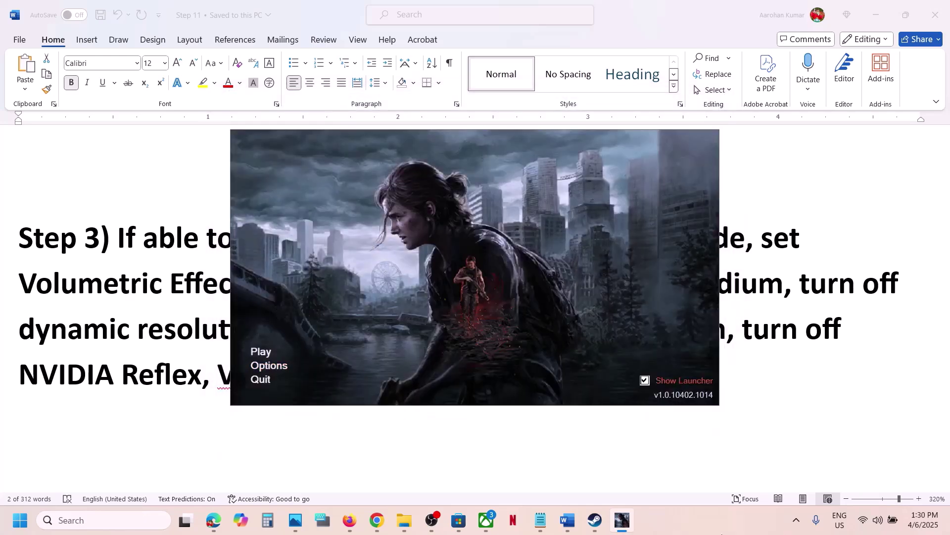
# - Switch to the game window, open its in-game Display options to review the Window Mode setting, and return to the Word document
pyautogui.click(622, 519)
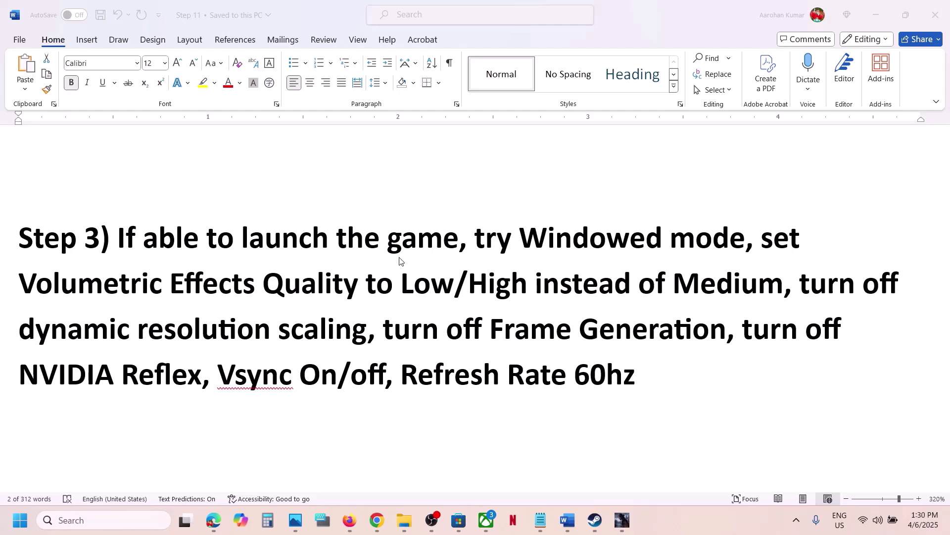
pyautogui.click(622, 520)
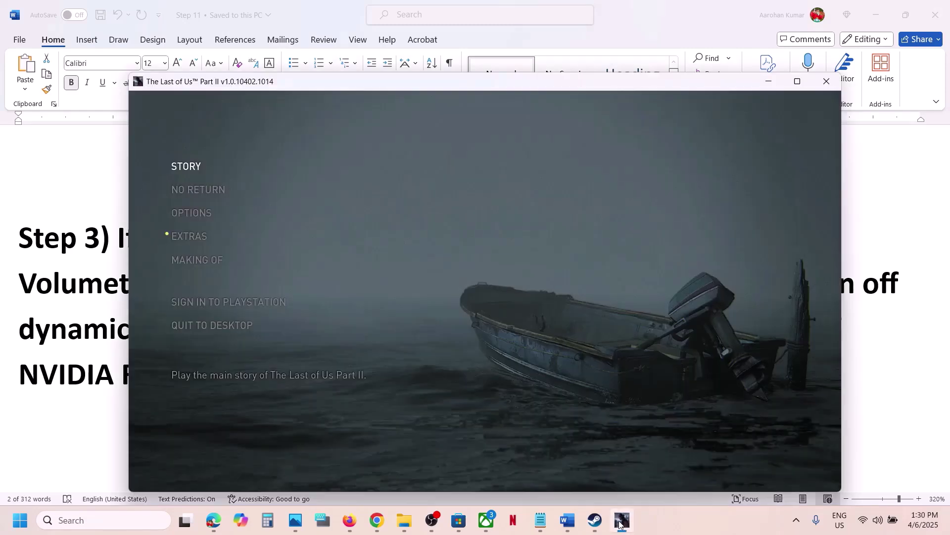
pyautogui.click(193, 213)
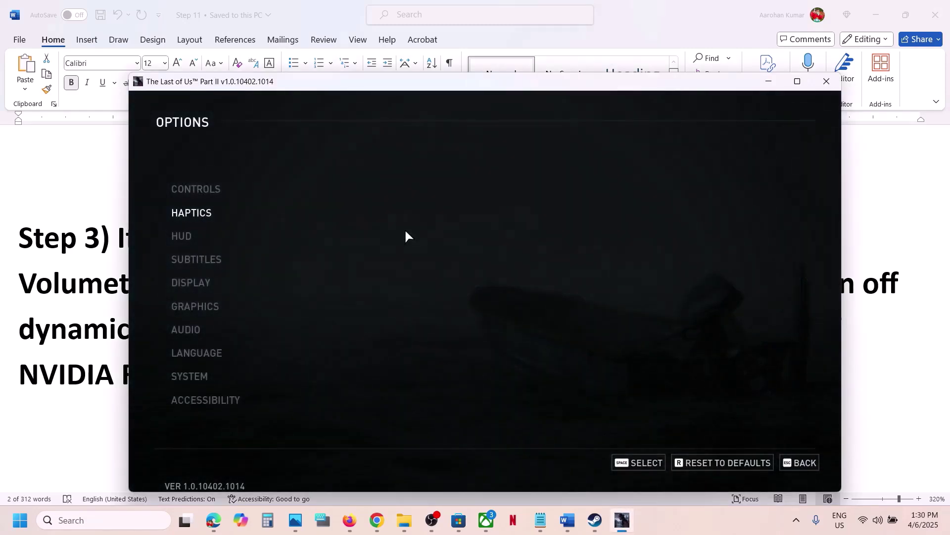
pyautogui.click(198, 283)
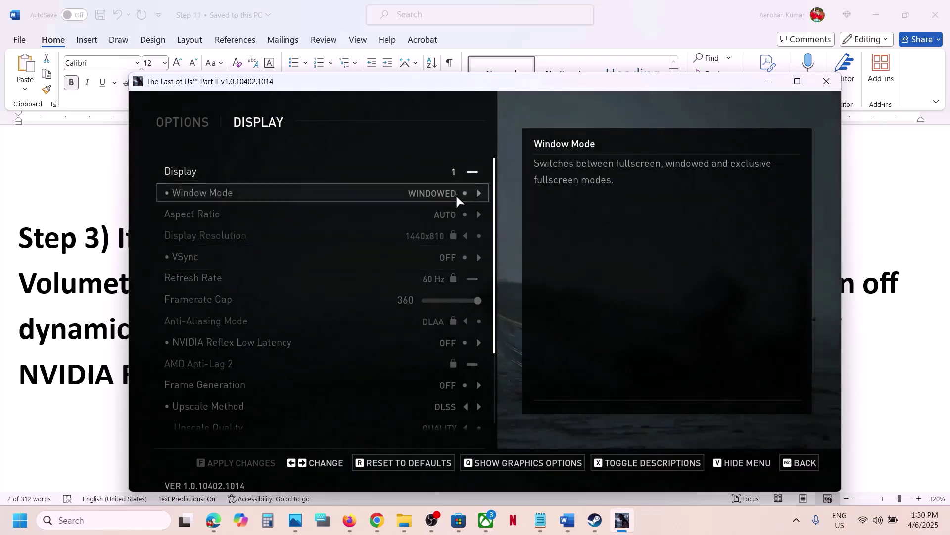
pyautogui.hotkey('alt', 'Tab')
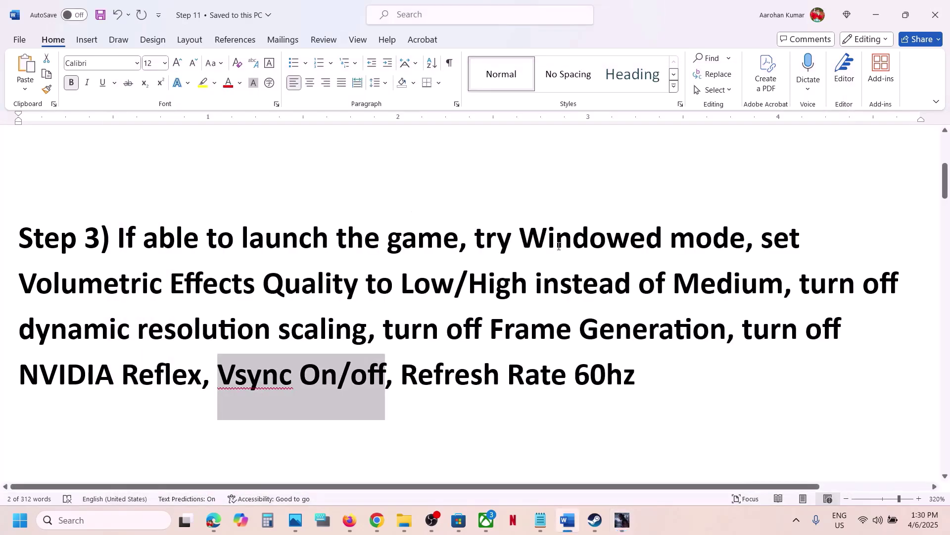
# - Highlight "Volumetric Effects Quality" in the Word document and look through the in-game Display options of The Last of Us Part II
pyautogui.moveTo(112, 284); pyautogui.dragTo(364, 285)
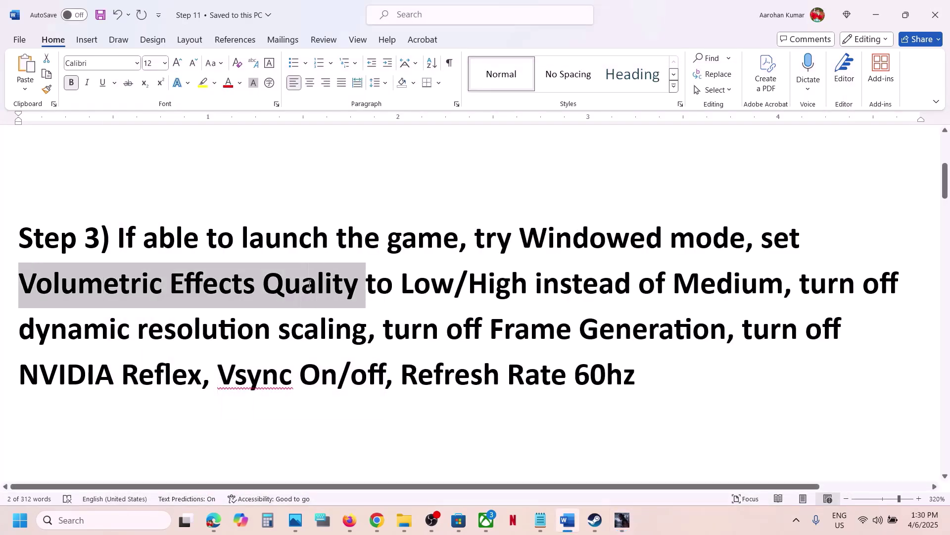
pyautogui.hotkey('alt', 'Tab')
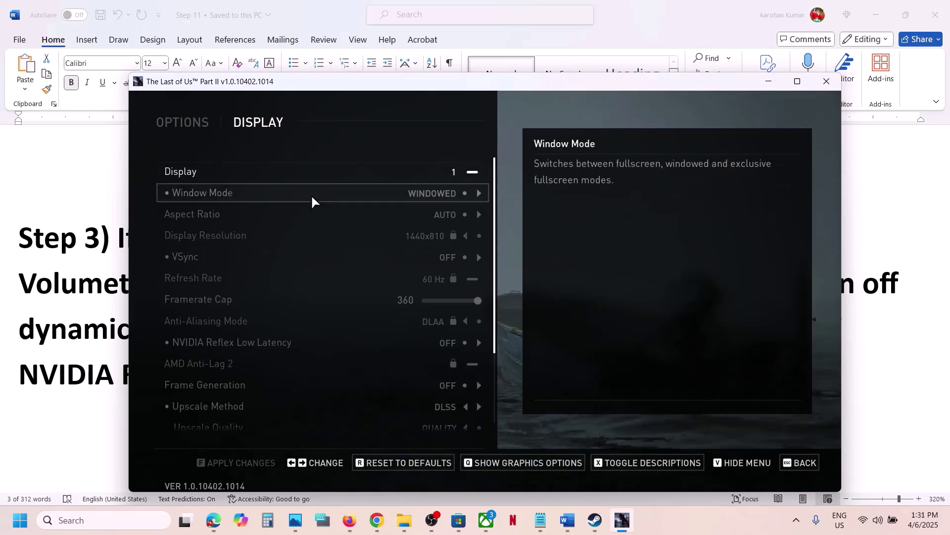
pyautogui.scroll(-2, 336, 306)
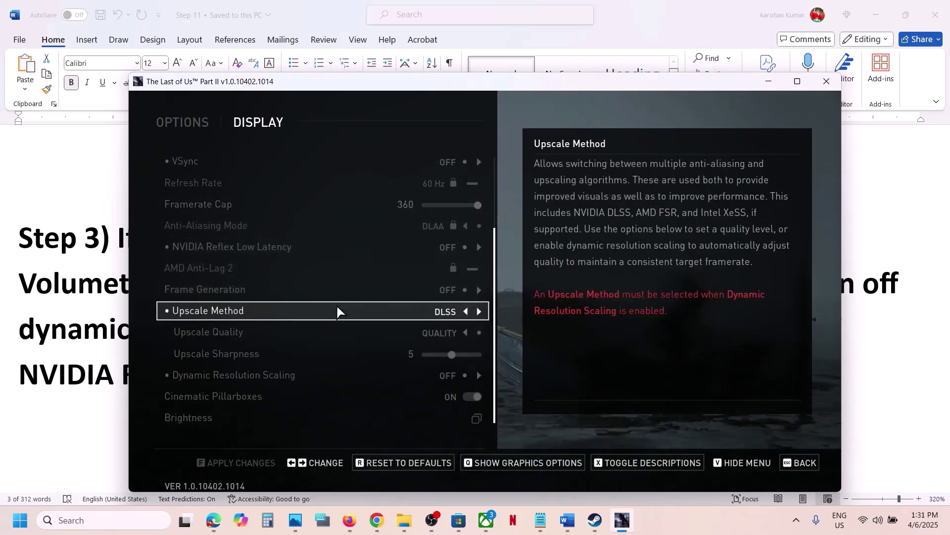
pyautogui.scroll(2, 337, 311)
pyautogui.scroll(3, 336, 308)
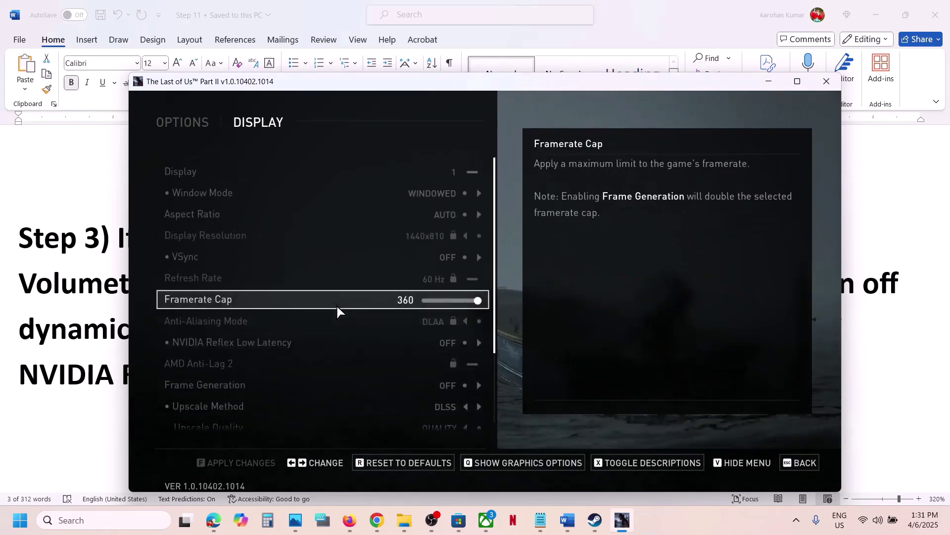
pyautogui.scroll(-5, 337, 308)
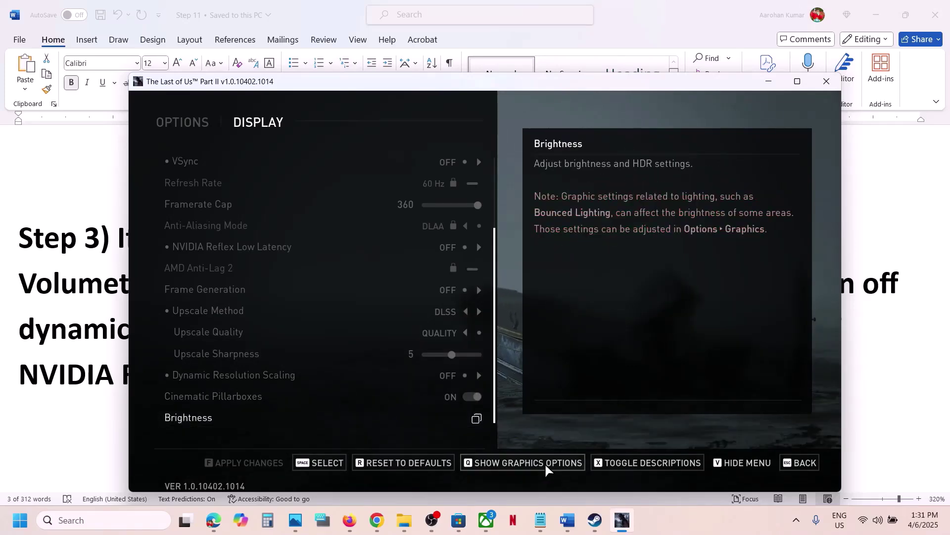
# - Show the game's Graphics options and locate the Volumetric Effects Quality setting
pyautogui.click(527, 465)
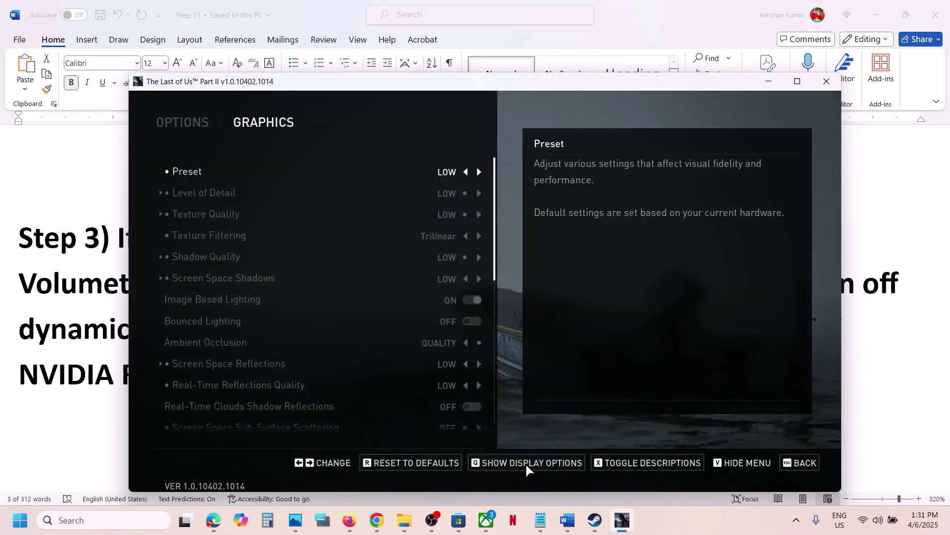
pyautogui.scroll(-5, 275, 247)
pyautogui.scroll(-9, 274, 248)
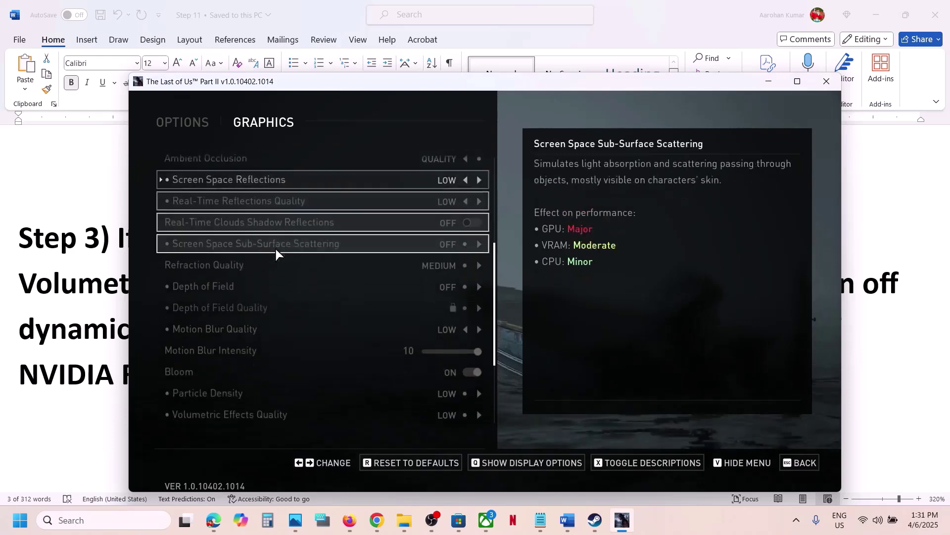
pyautogui.scroll(10, 280, 281)
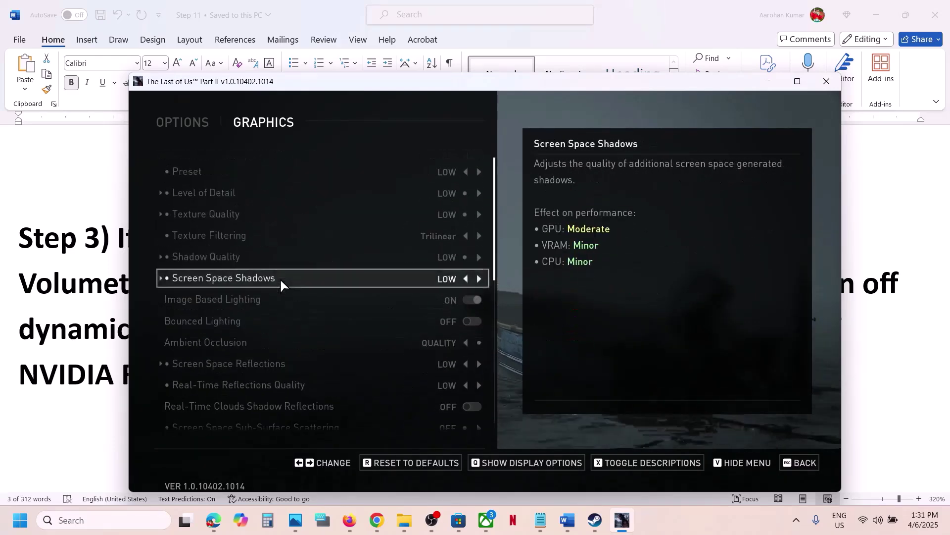
pyautogui.scroll(-10, 280, 281)
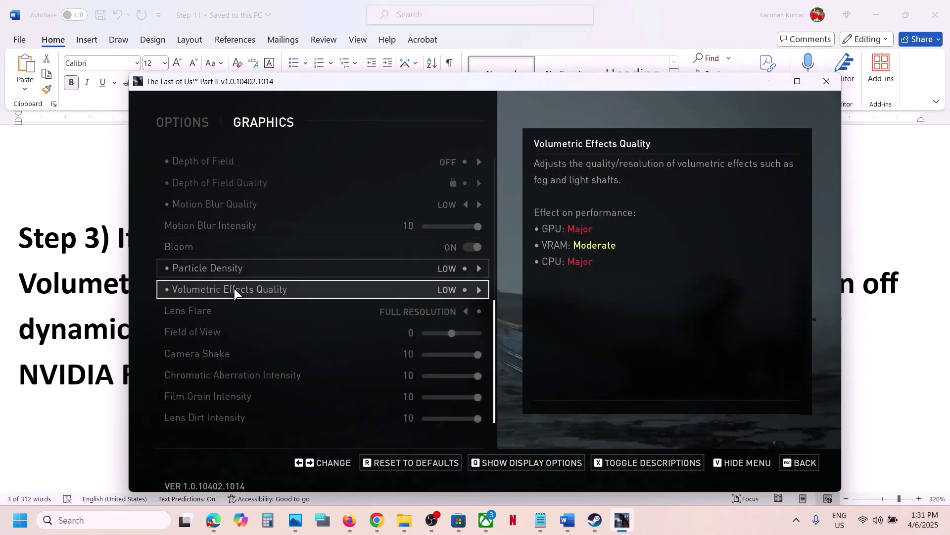
# - Return to the Word document and highlight the remaining Step 3 text from "Medium" through "Refresh Rate 60hz"
pyautogui.hotkey('alt', 'Tab')
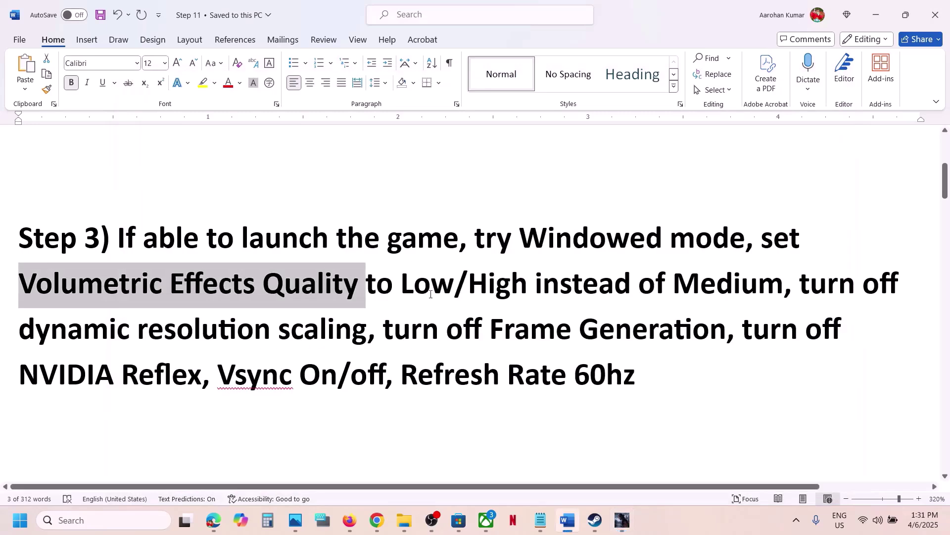
pyautogui.moveTo(700, 285); pyautogui.dragTo(629, 376)
pyautogui.click(659, 425)
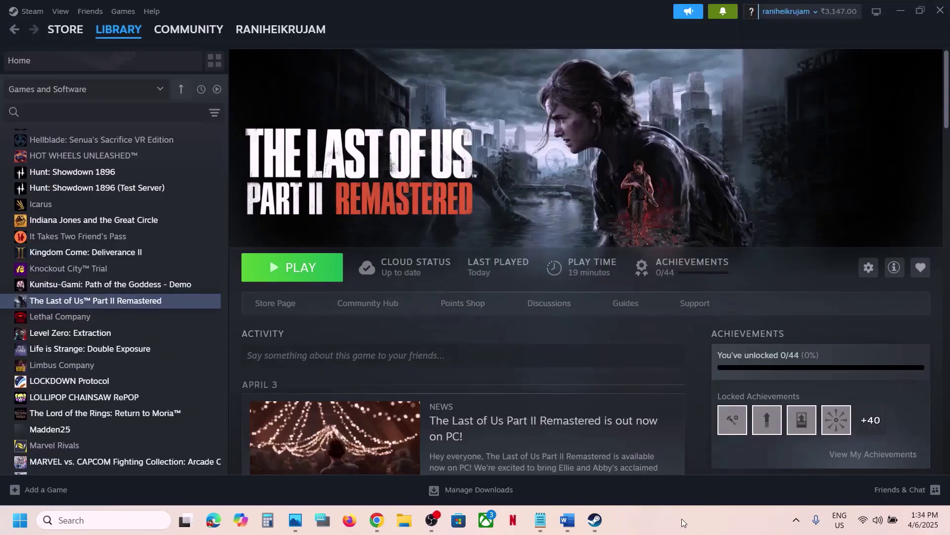
# - Bring up Step 4 in the Word document and highlight "Use legacy display ICC color management"
pyautogui.click(568, 521)
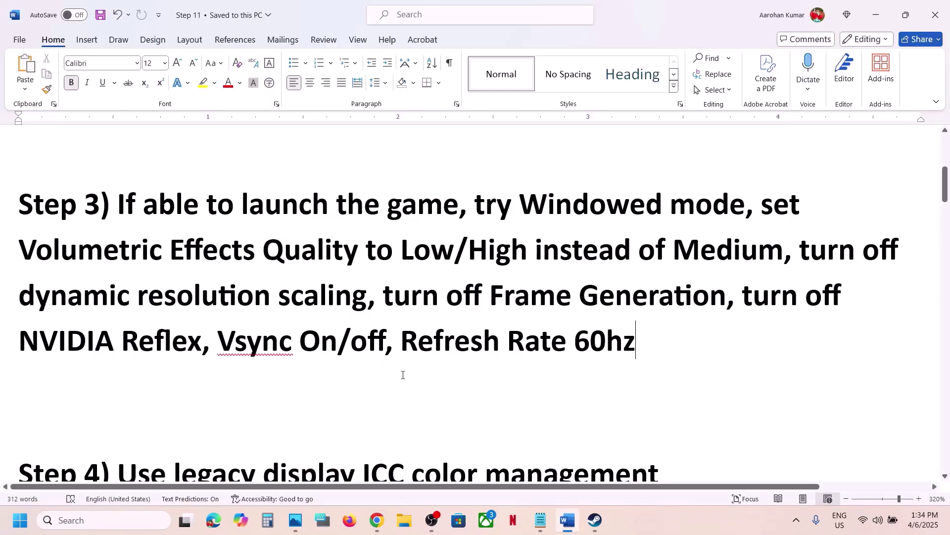
pyautogui.scroll(-3, 403, 374)
pyautogui.scroll(1, 404, 374)
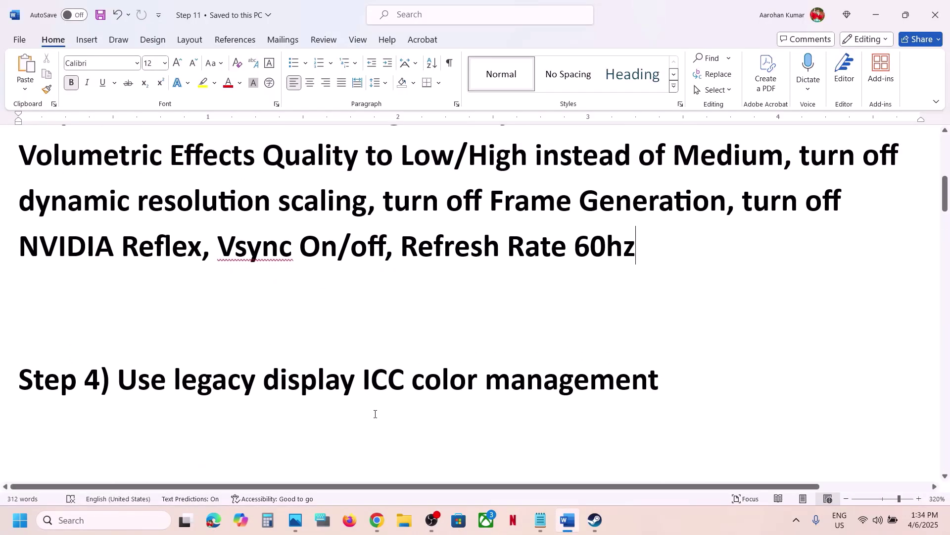
pyautogui.moveTo(269, 377); pyautogui.dragTo(647, 378)
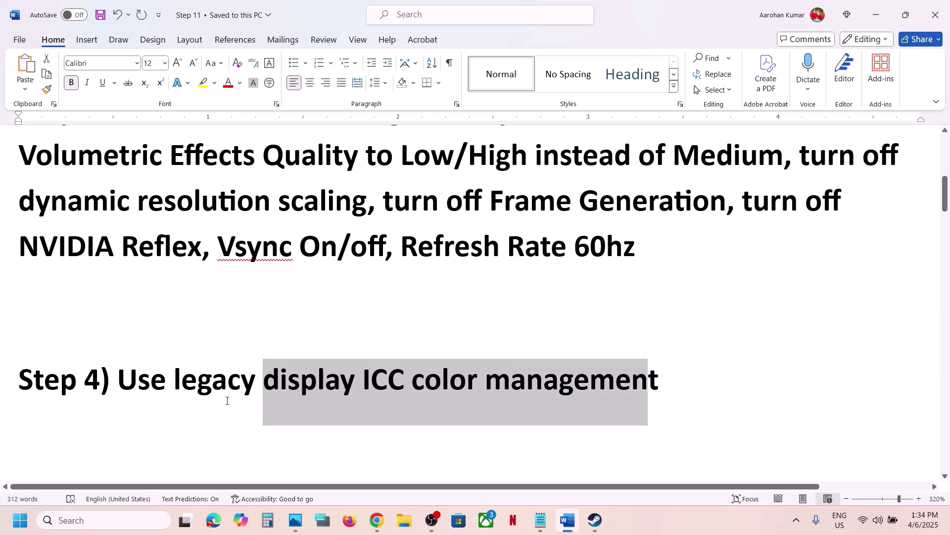
pyautogui.moveTo(144, 386); pyautogui.dragTo(682, 376)
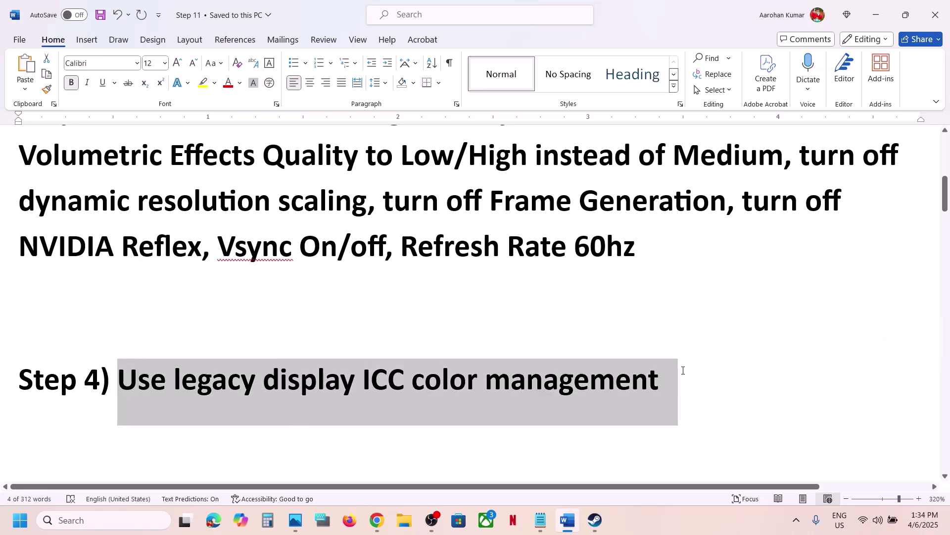
# - Switch to Steam and browse to the local files of The Last of Us Part II Remastered
pyautogui.click(595, 520)
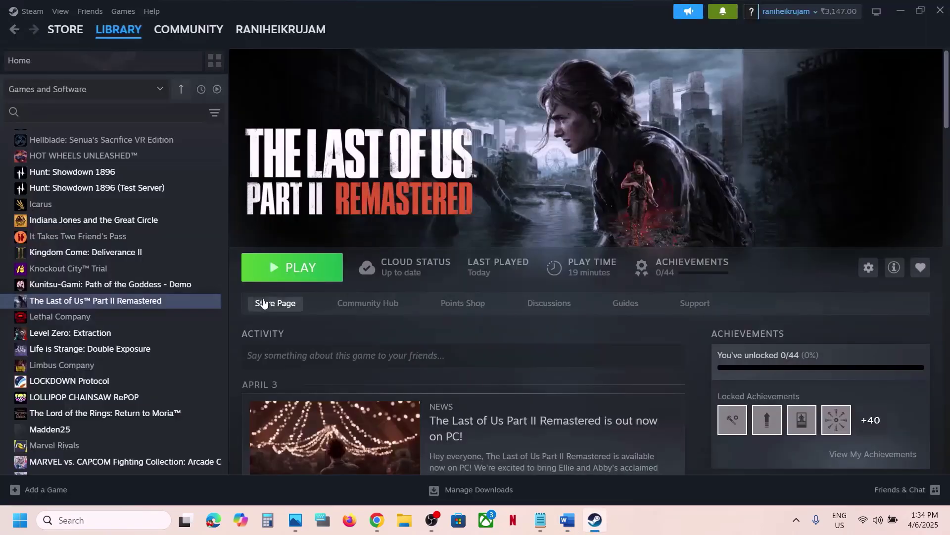
pyautogui.rightClick(153, 300)
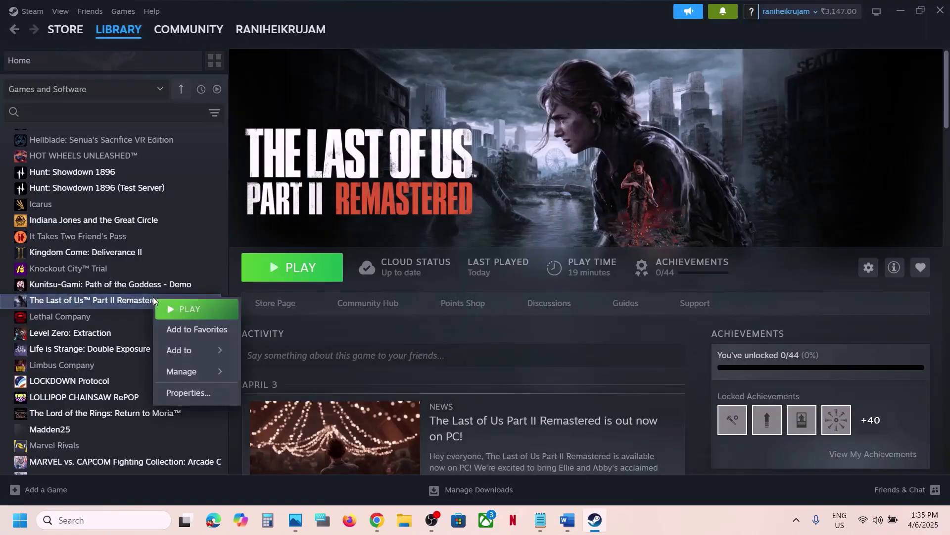
pyautogui.moveTo(187, 372)
pyautogui.click(308, 393)
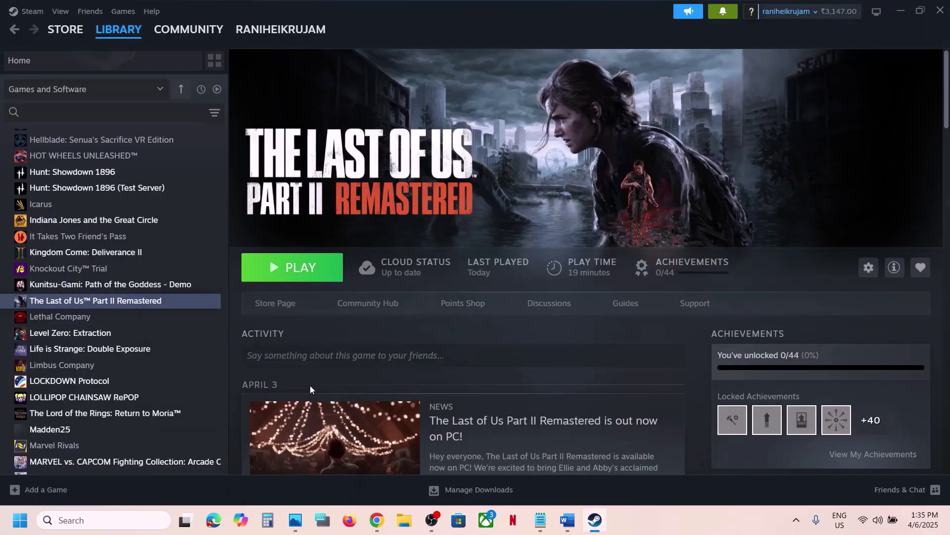
# - Enable "Use legacy display ICC color management" in the compatibility properties of the tlou-ii application and apply it
pyautogui.scroll(-8, 184, 332)
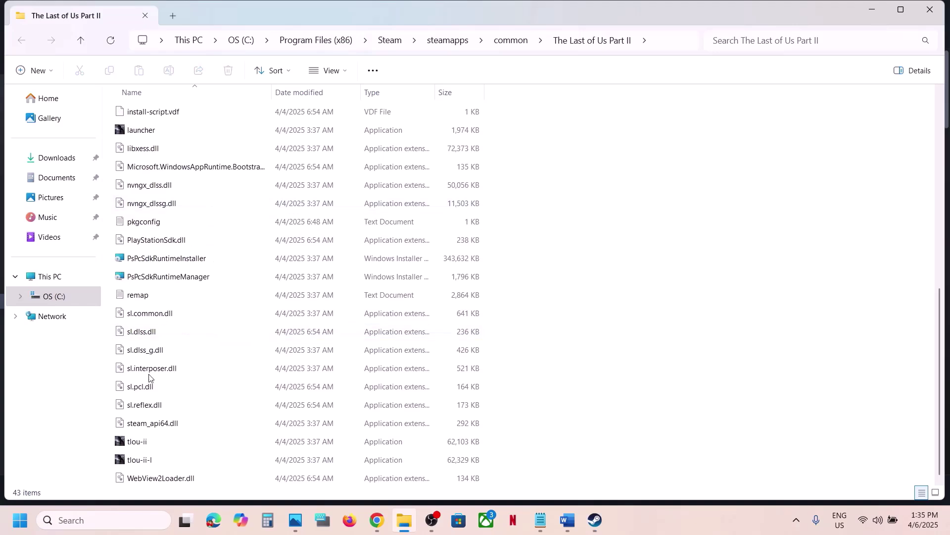
pyautogui.click(154, 436)
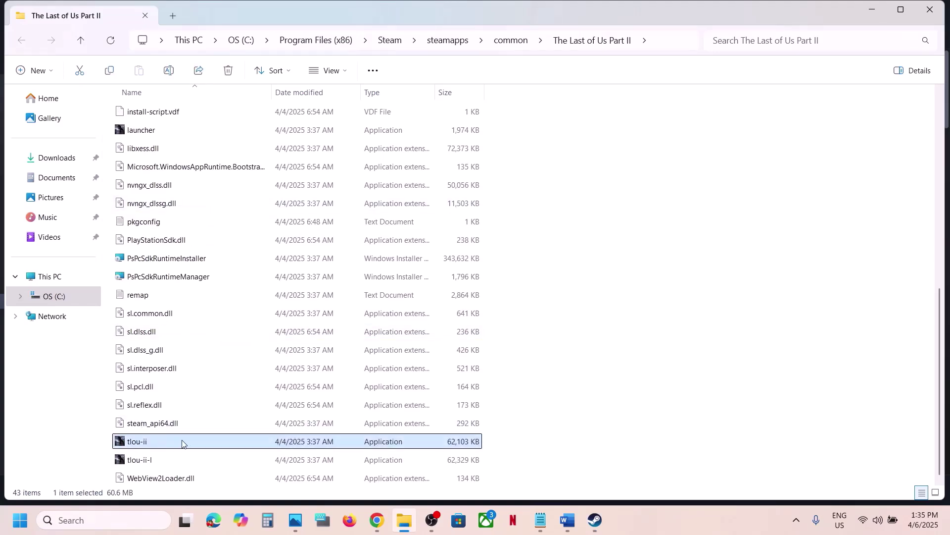
pyautogui.rightClick(168, 439)
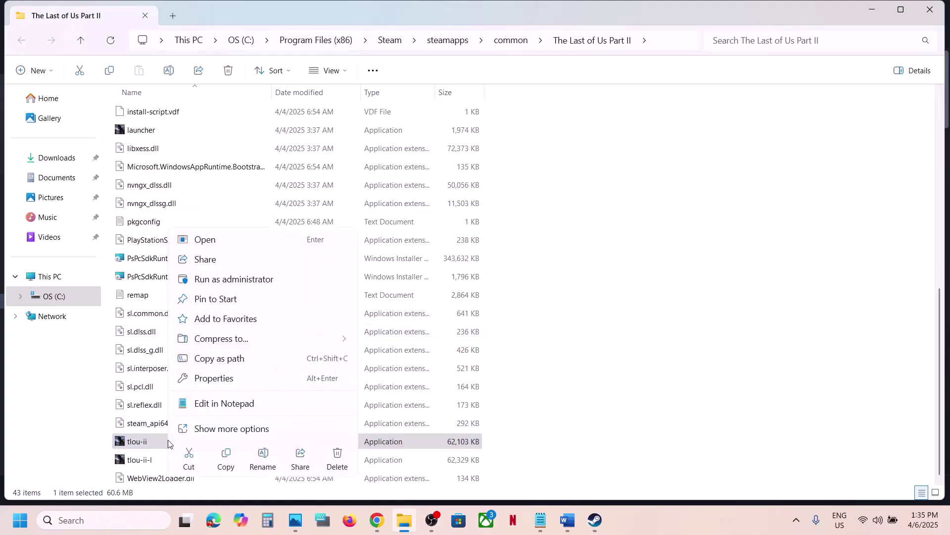
pyautogui.click(218, 380)
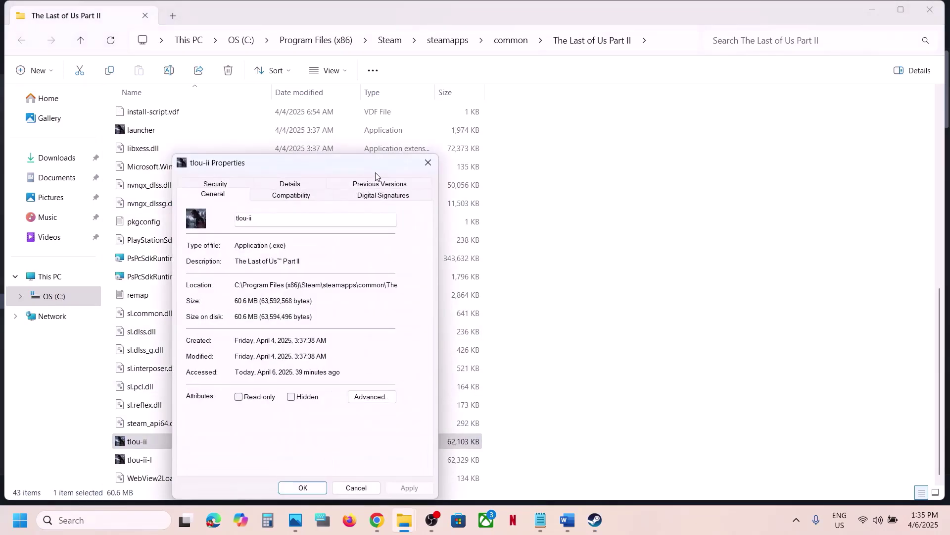
pyautogui.click(292, 201)
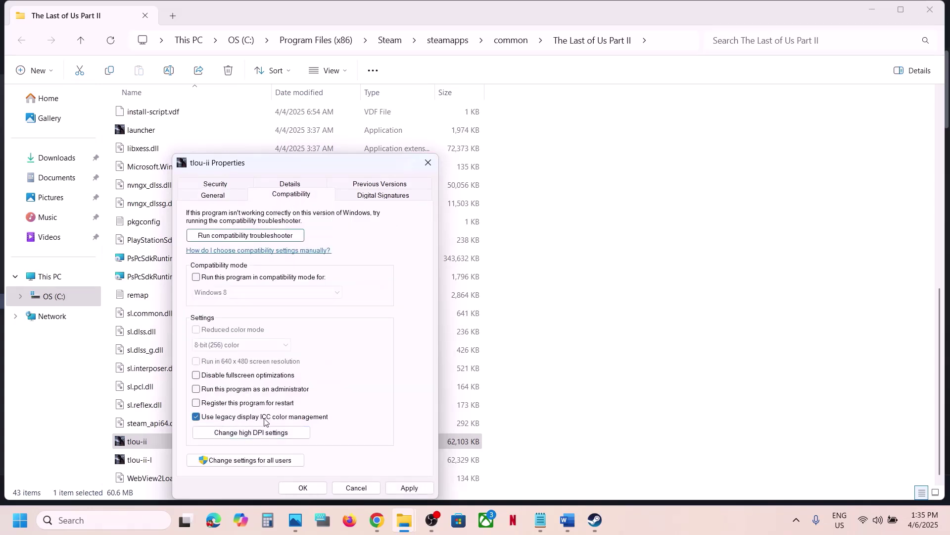
pyautogui.click(403, 489)
pyautogui.click(322, 490)
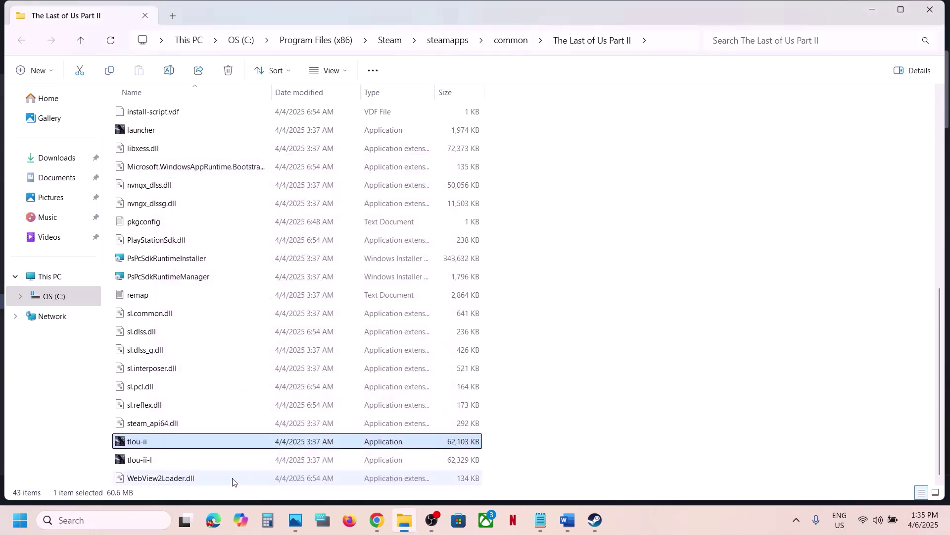
# - Enable legacy display ICC color management in the compatibility properties of the tlou-ii-l application
pyautogui.click(151, 460)
pyautogui.rightClick(174, 465)
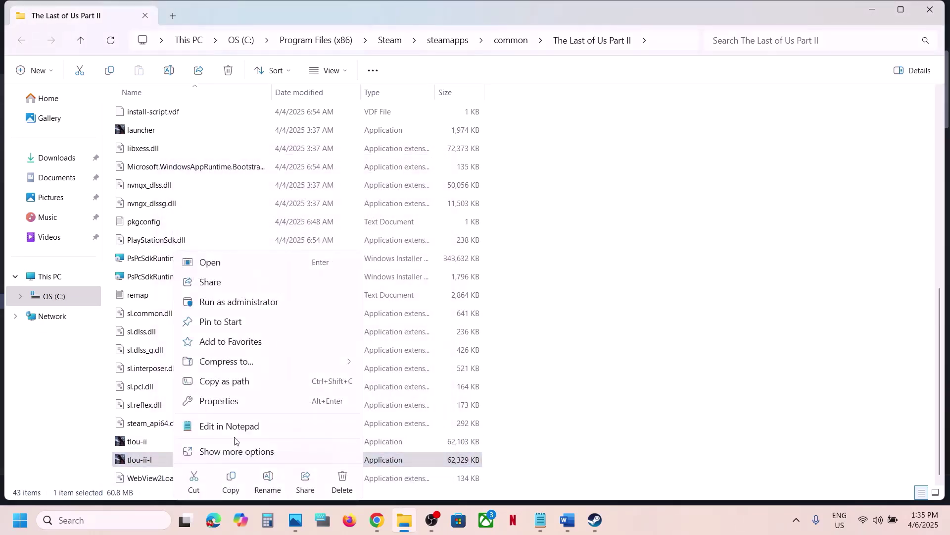
pyautogui.click(232, 402)
pyautogui.click(288, 198)
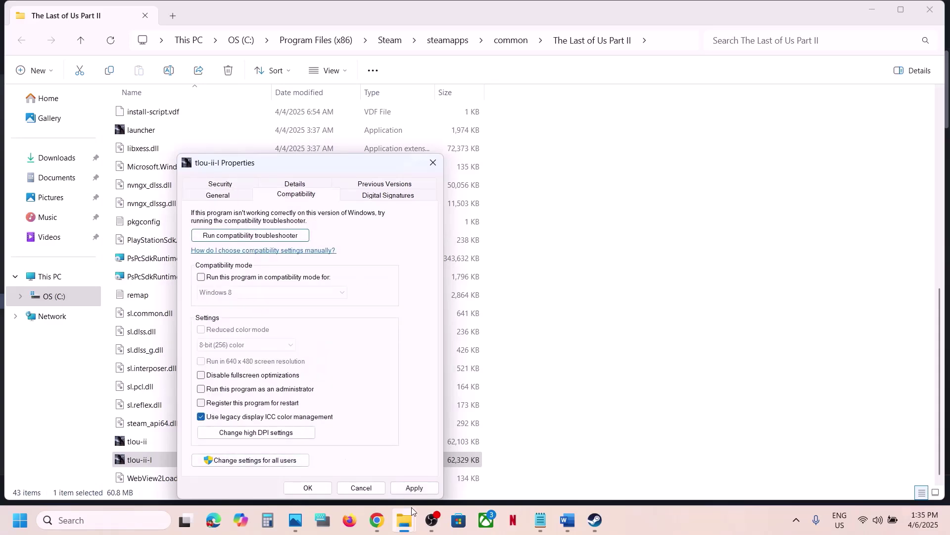
pyautogui.click(307, 488)
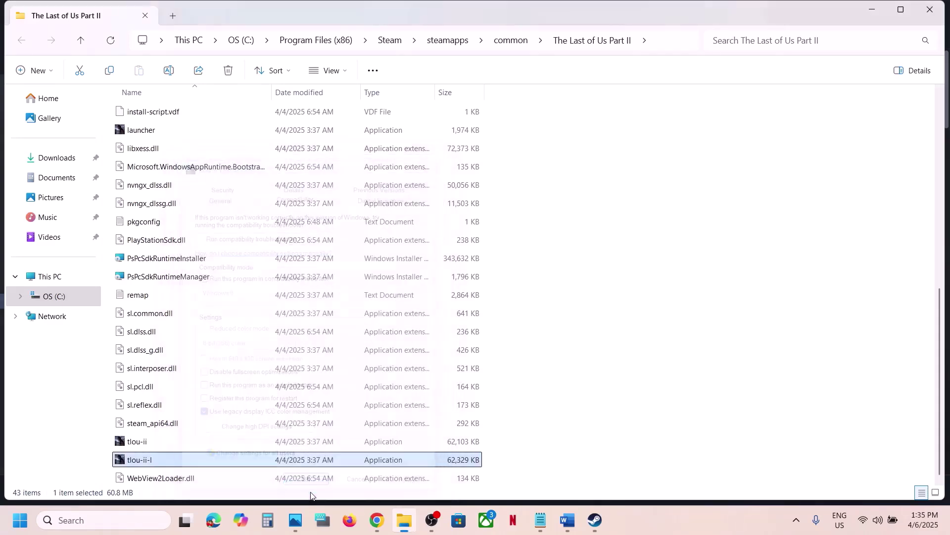
# - Return to the Word document's Step 5 and highlight the instruction to allow the game exe to Malwarebytes
pyautogui.click(567, 520)
pyautogui.scroll(-5, 389, 346)
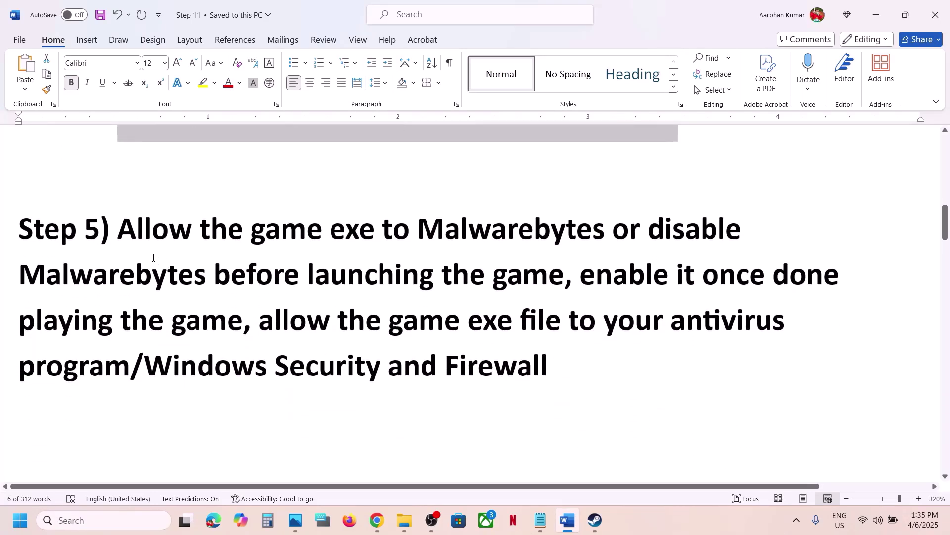
pyautogui.moveTo(122, 232); pyautogui.dragTo(610, 228)
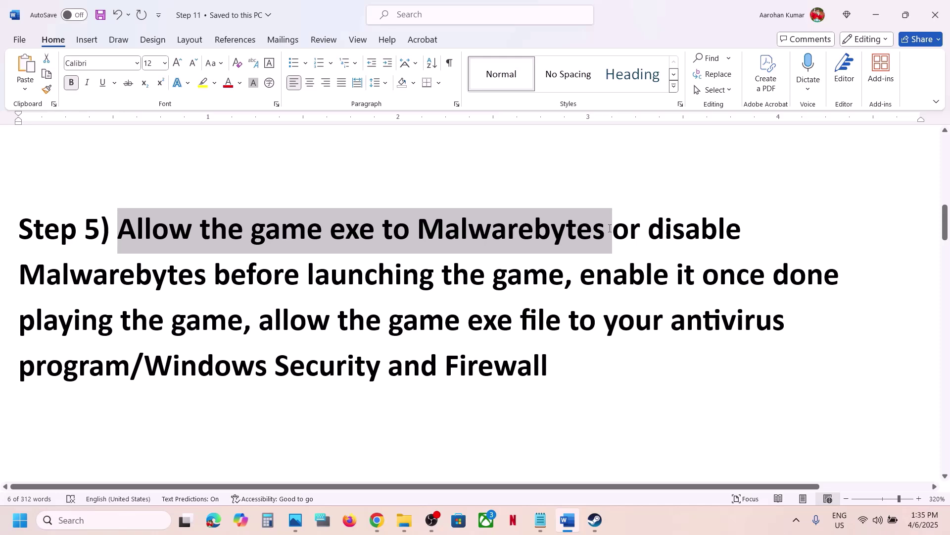
pyautogui.moveTo(609, 229); pyautogui.dragTo(740, 232)
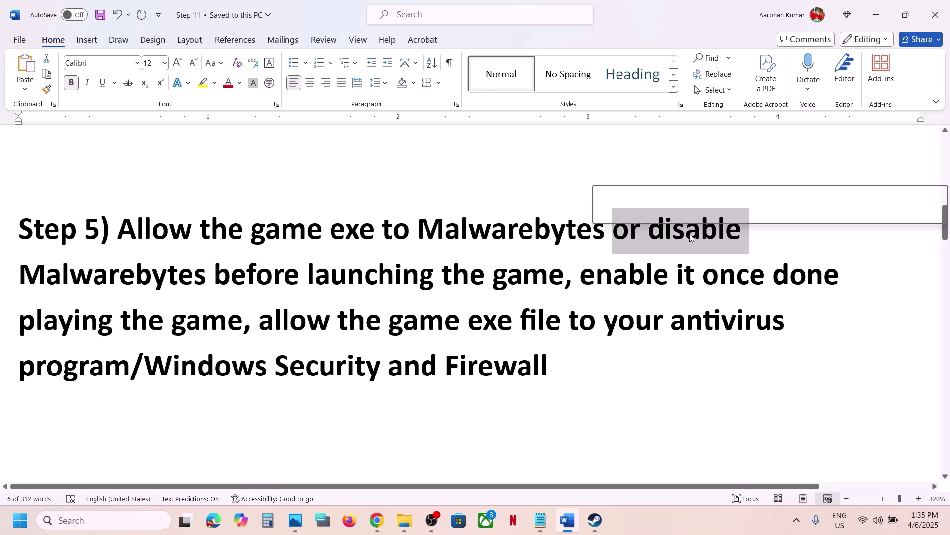
# - Highlight the Step 5 instructions on disabling and re-enabling Malwarebytes and allowing the game exe in the antivirus, Windows Security and Firewall
pyautogui.click(691, 238)
pyautogui.moveTo(651, 233); pyautogui.dragTo(516, 278)
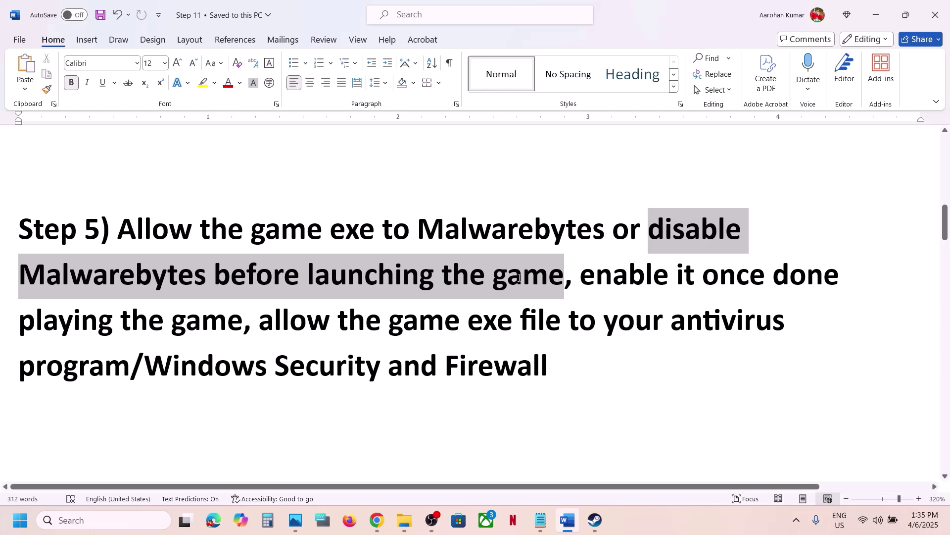
pyautogui.moveTo(518, 278)
pyautogui.mouseDown()
pyautogui.moveTo(210, 276)
pyautogui.moveTo(490, 276)
pyautogui.moveTo(523, 285)
pyautogui.mouseUp()
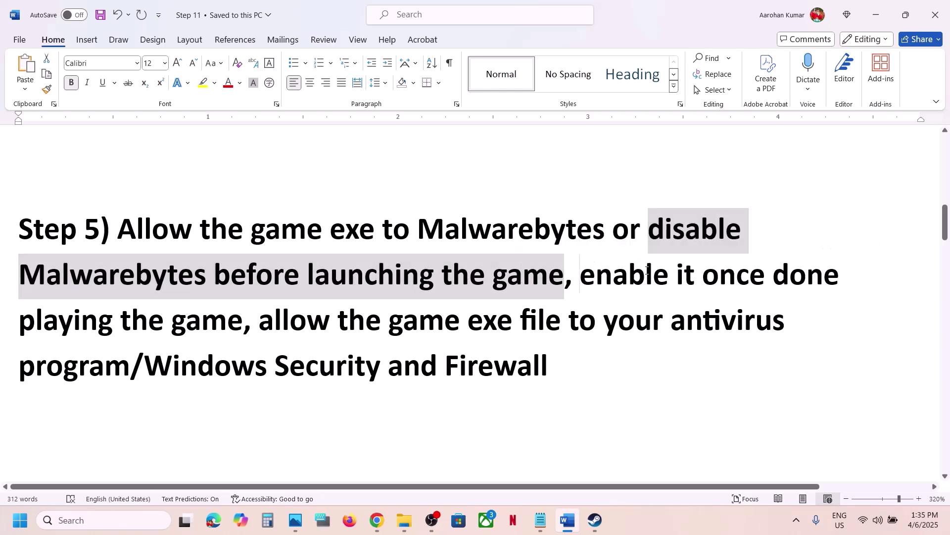
pyautogui.moveTo(580, 276); pyautogui.dragTo(80, 369)
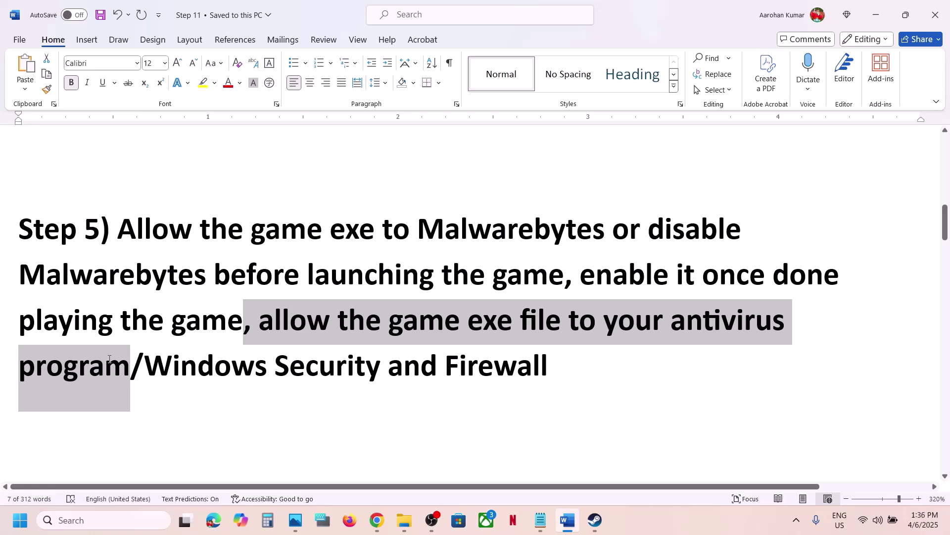
pyautogui.moveTo(109, 359); pyautogui.dragTo(533, 359)
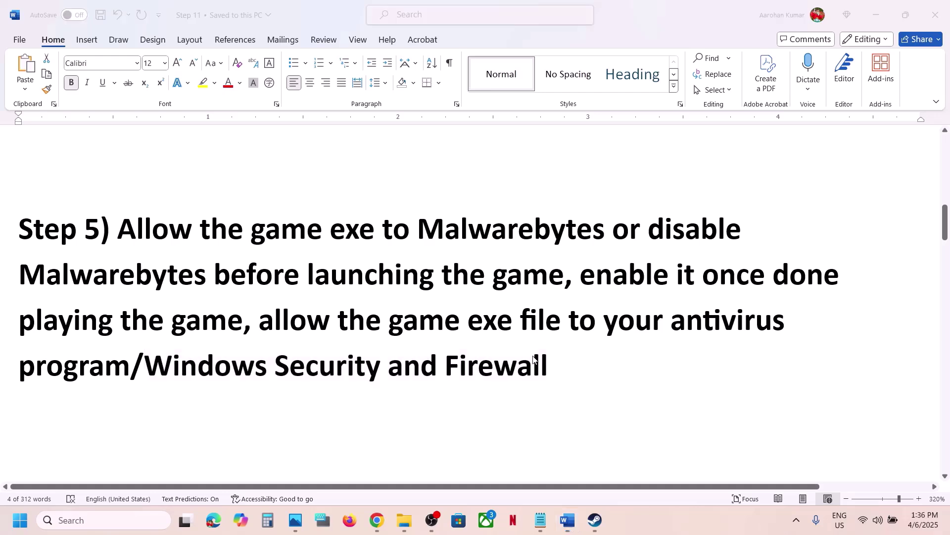
# - Open the Controlled folder access allowed-apps list under Ransomware protection in Windows Security
pyautogui.press('super+i')
pyautogui.click(76, 387)
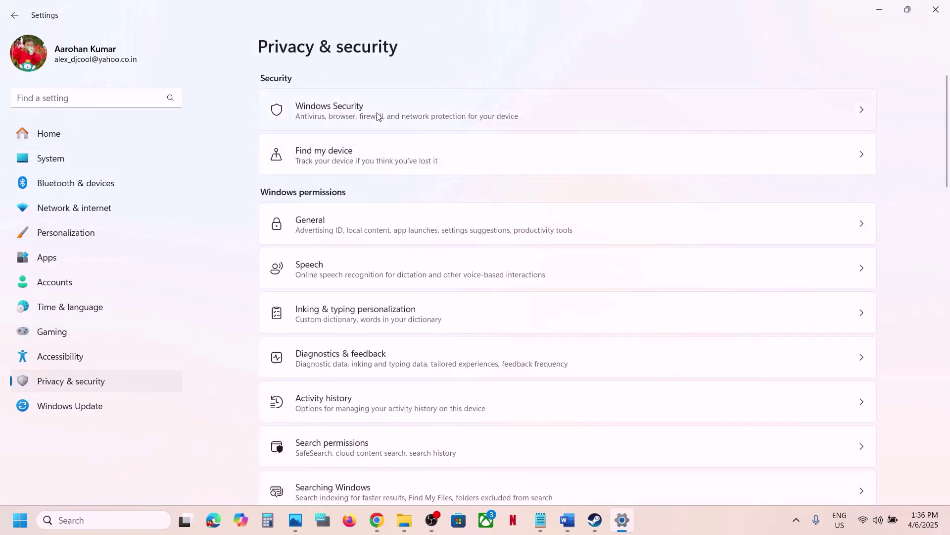
pyautogui.click(382, 116)
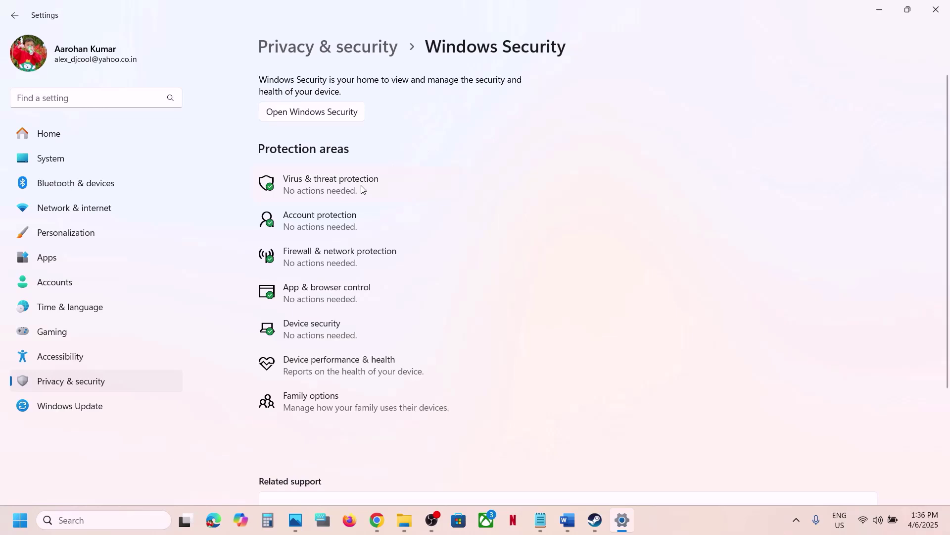
pyautogui.click(361, 189)
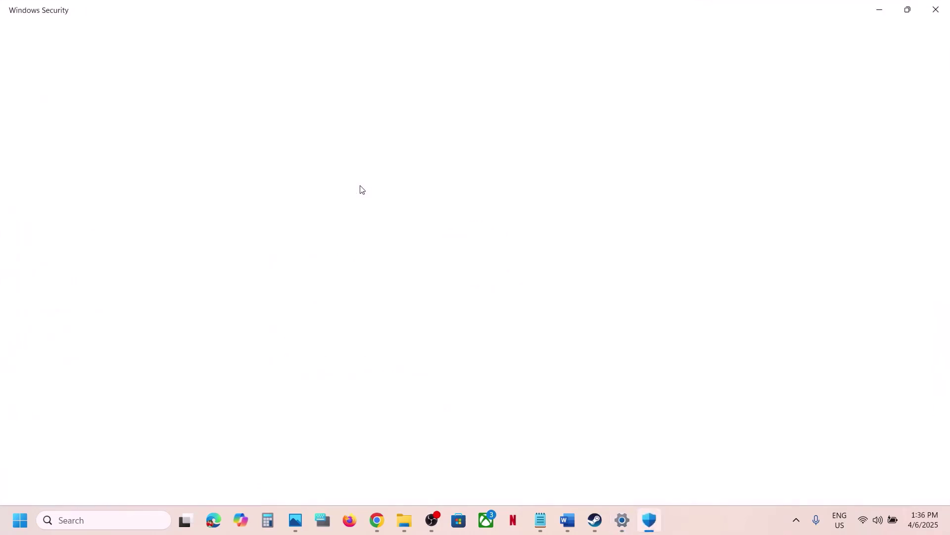
pyautogui.scroll(-2, 337, 274)
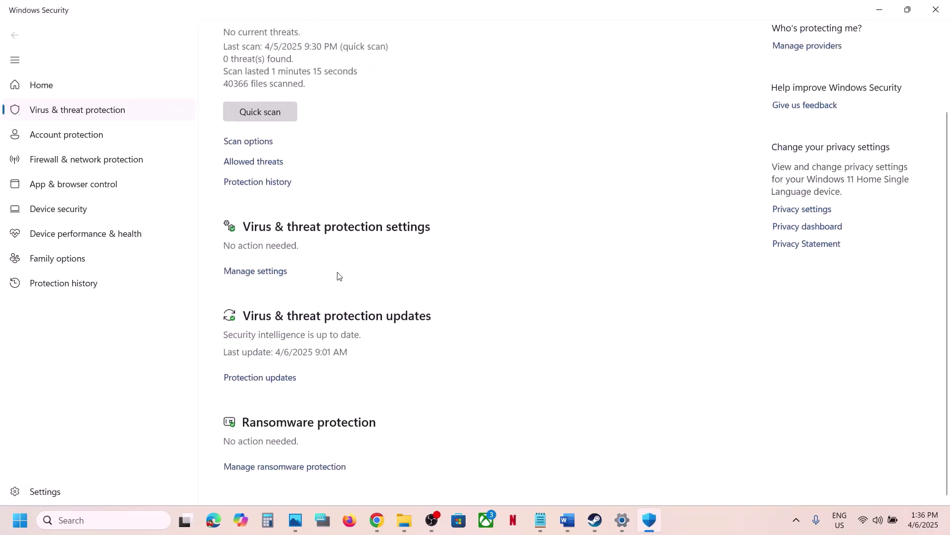
pyautogui.click(253, 467)
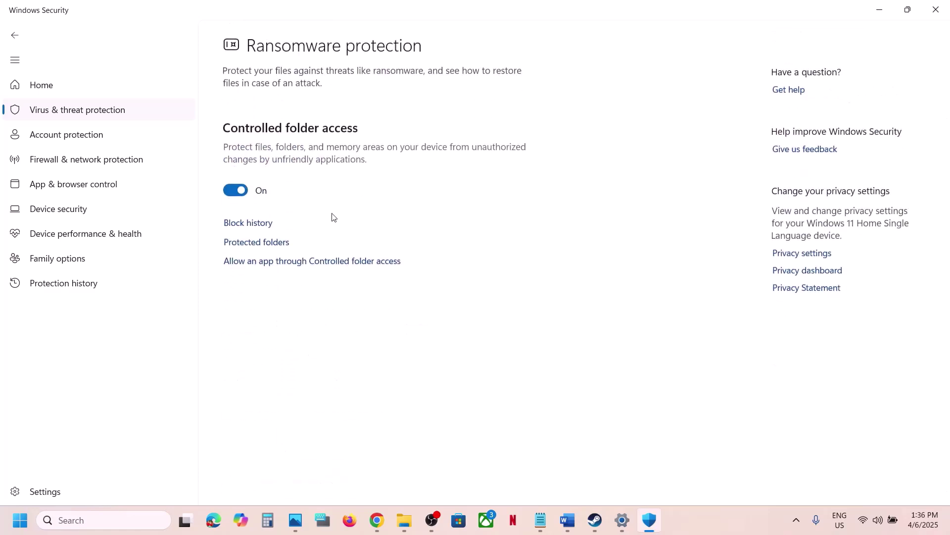
pyautogui.click(304, 266)
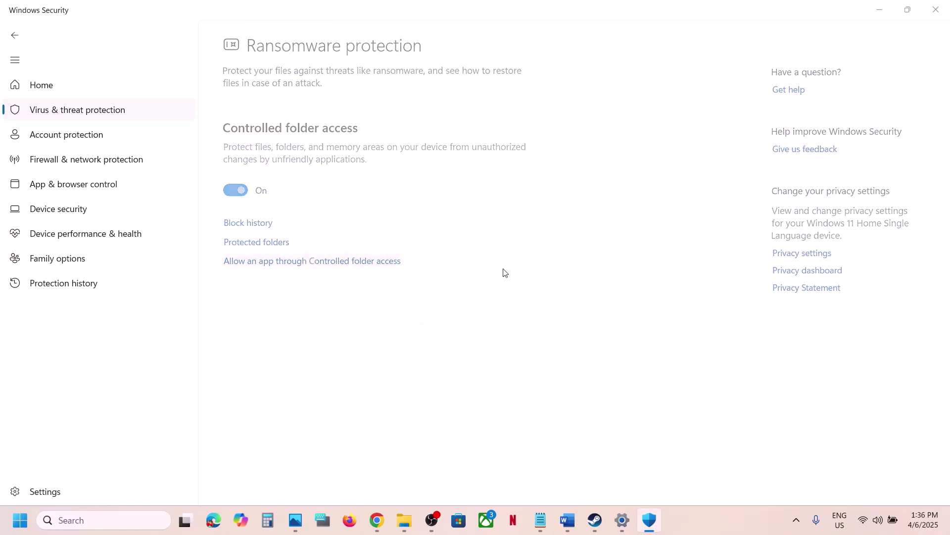
# - Add the tlou-ii application from The Last of Us Part II folder to the apps allowed through Controlled folder access
pyautogui.scroll(-2, 335, 131)
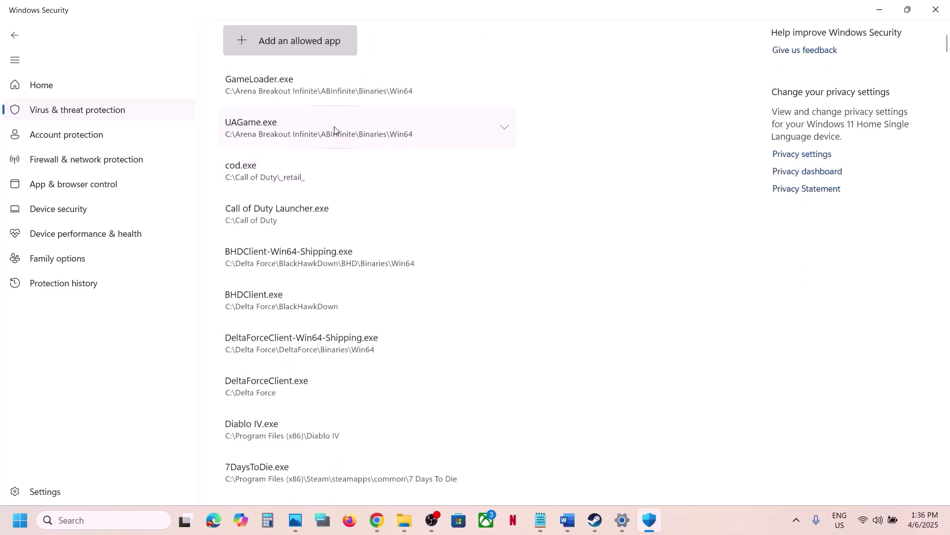
pyautogui.click(290, 55)
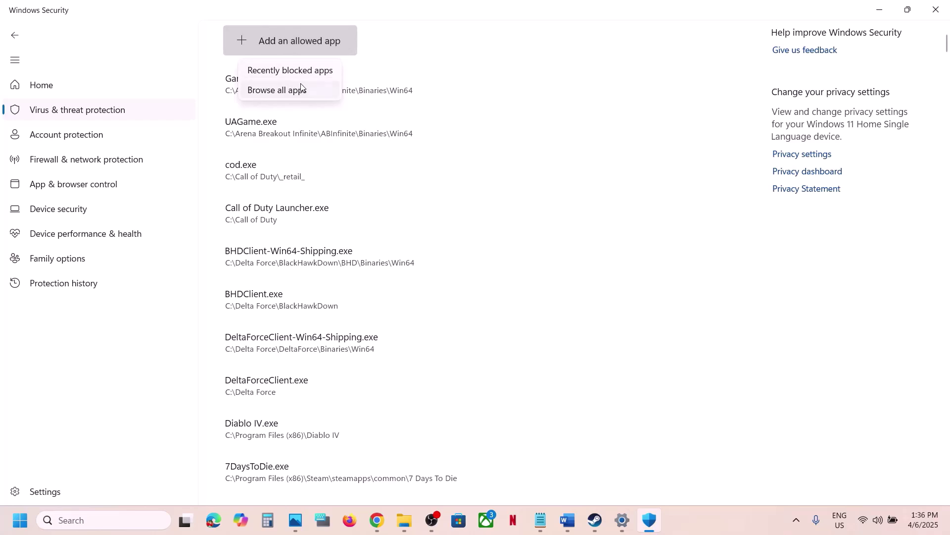
pyautogui.click(305, 88)
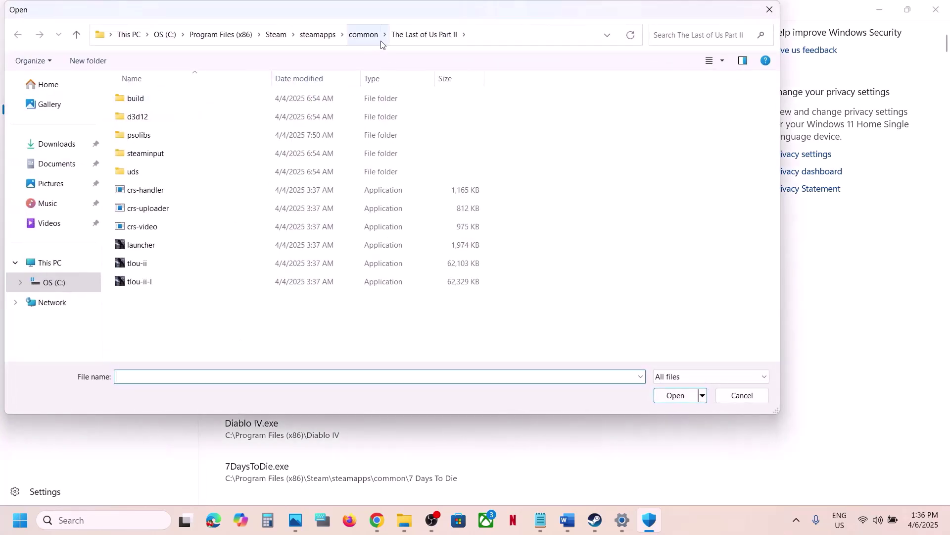
pyautogui.click(480, 37)
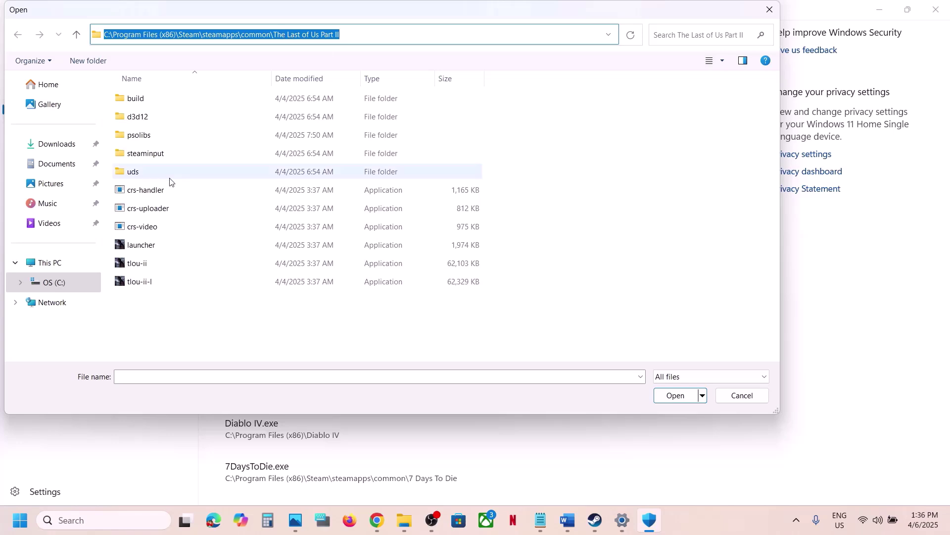
pyautogui.click(137, 265)
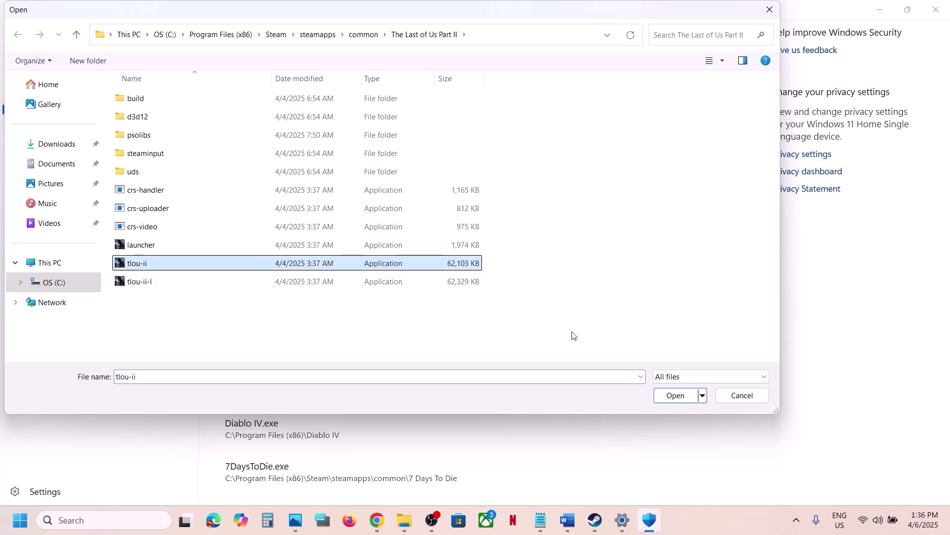
pyautogui.click(674, 398)
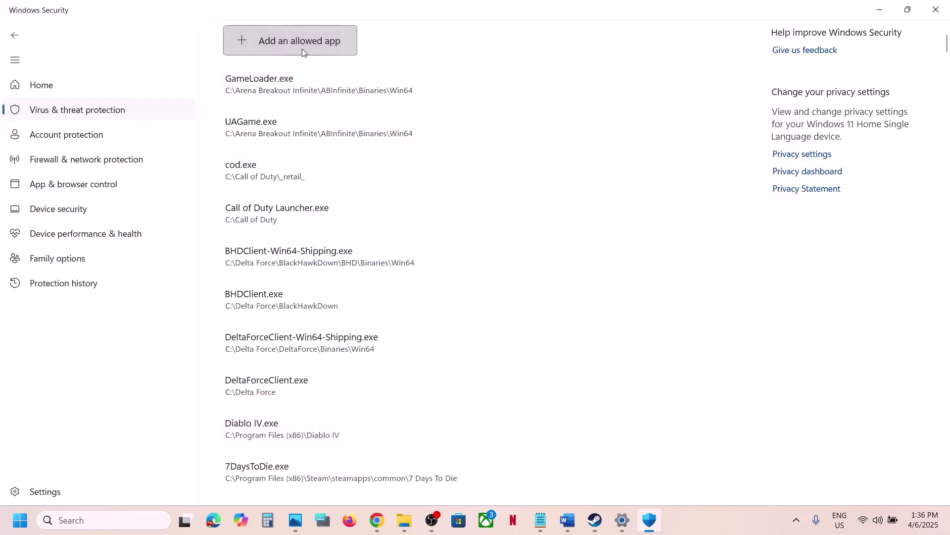
# - Add the tlou-ii-l application from the game folder as another allowed app
pyautogui.click(302, 48)
pyautogui.click(300, 89)
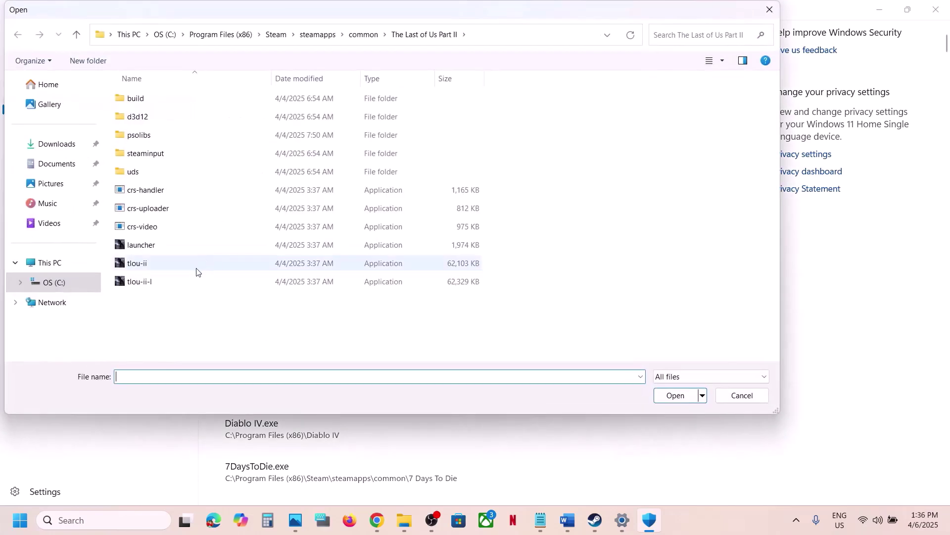
pyautogui.click(179, 280)
pyautogui.click(661, 399)
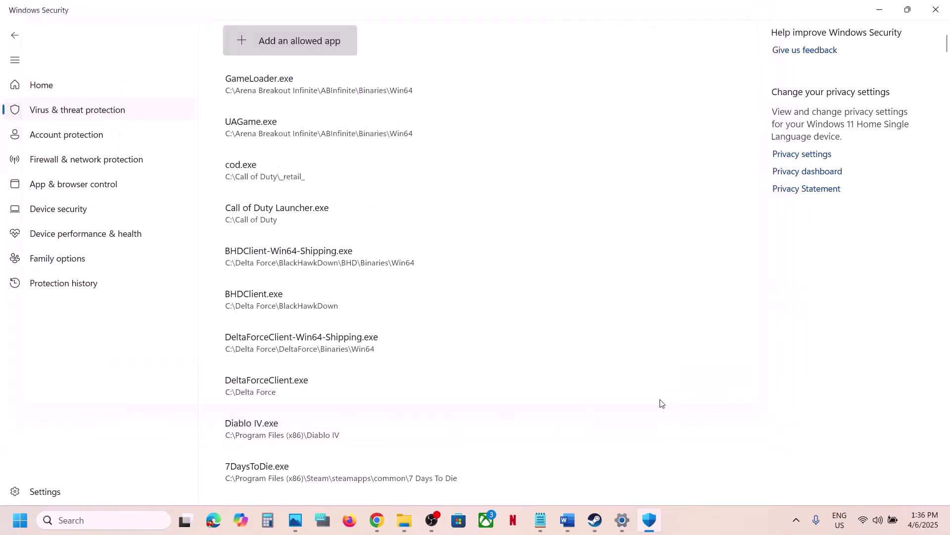
# - Add the game's launcher application to the allowed apps as well
pyautogui.click(308, 43)
pyautogui.click(281, 98)
pyautogui.click(156, 247)
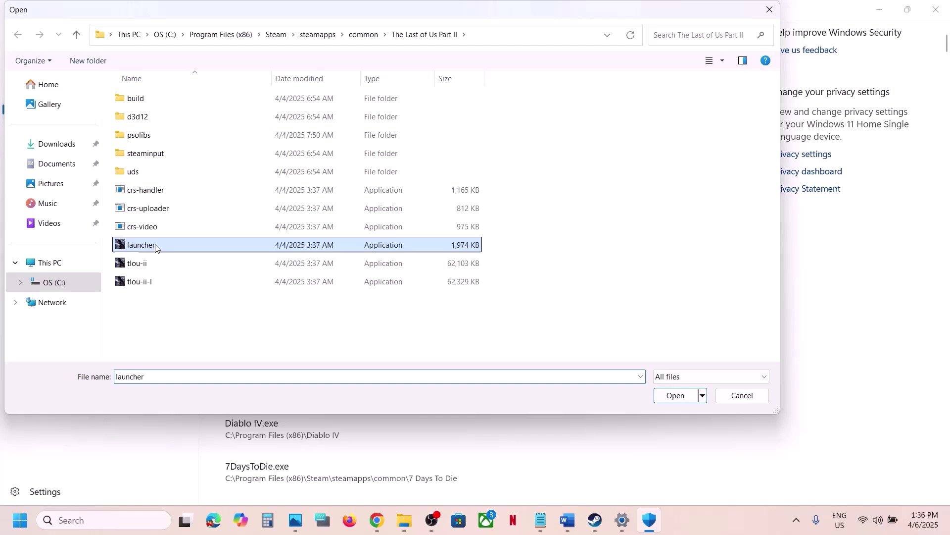
pyautogui.click(672, 394)
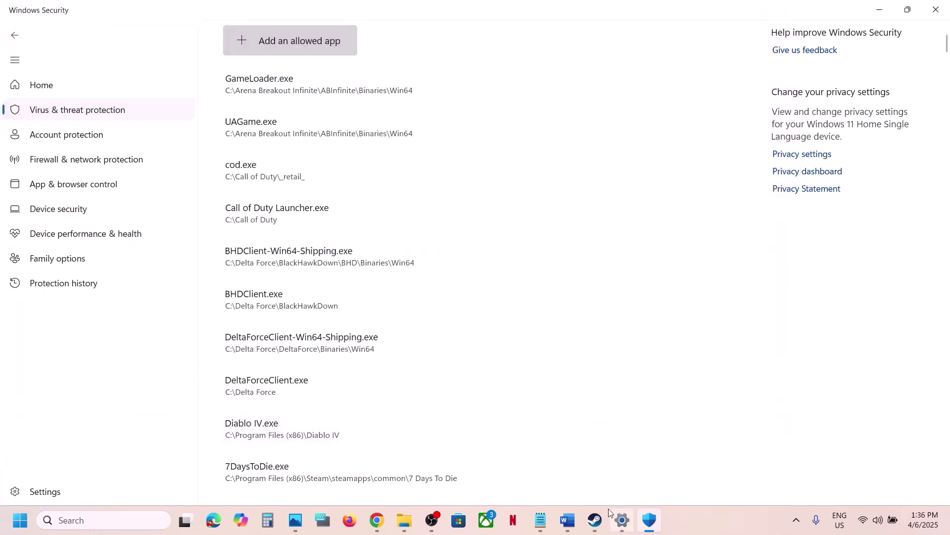
# - Copy "Nvidia app" from Step 6 of the Word document and search Windows with it to open the NVIDIA App
pyautogui.click(568, 520)
pyautogui.scroll(-3, 351, 240)
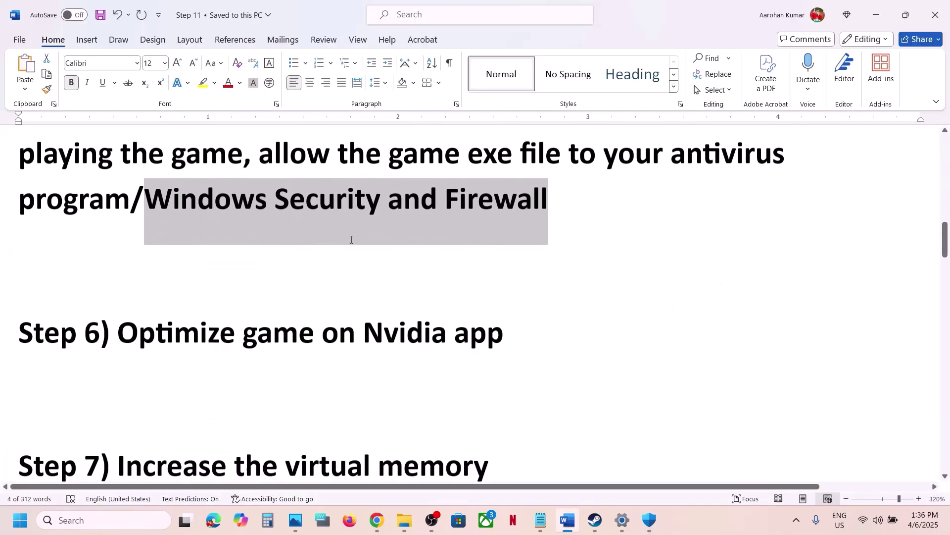
pyautogui.scroll(1, 351, 240)
pyautogui.moveTo(190, 372); pyautogui.dragTo(403, 375)
pyautogui.click(515, 366)
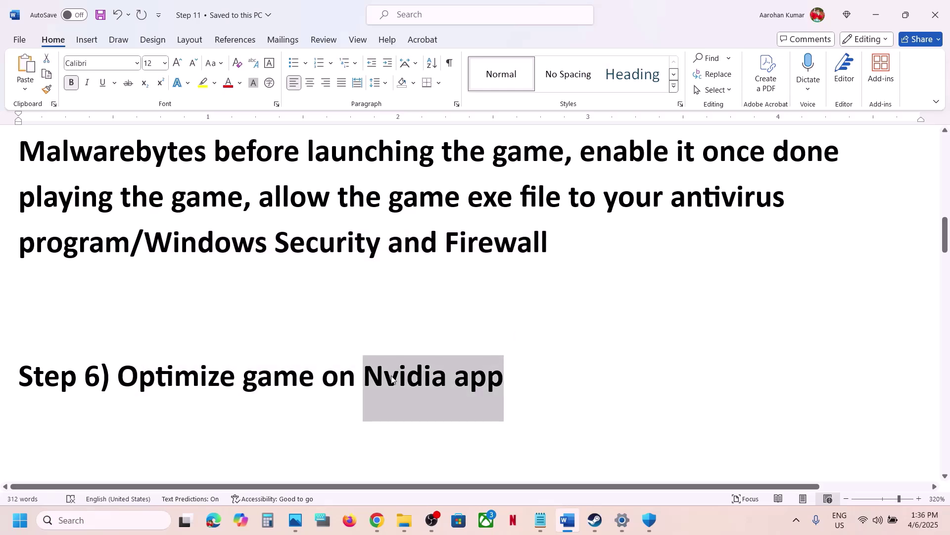
pyautogui.hotkey('ctrl', 'c')
pyautogui.click(65, 524)
pyautogui.hotkey('ctrl', 'v')
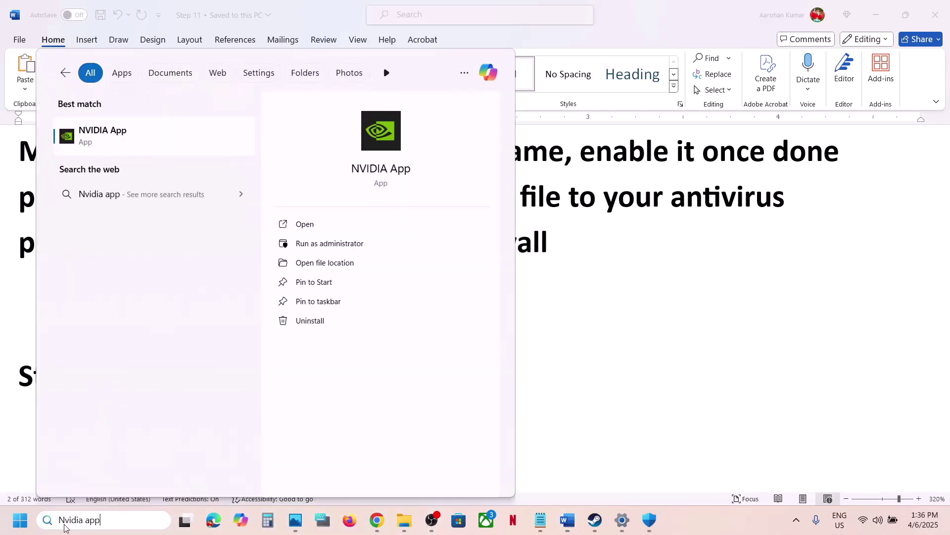
pyautogui.click(121, 137)
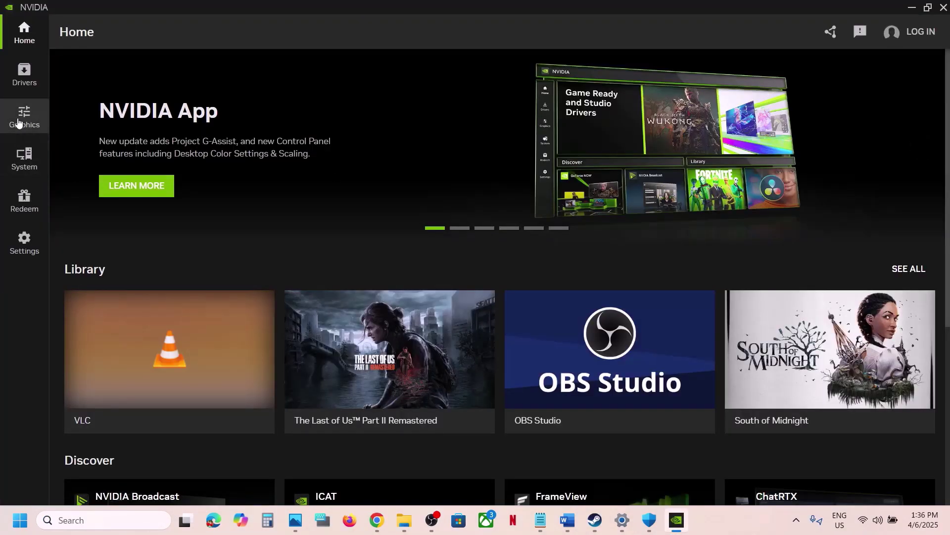
# - Optimize The Last of Us Part II Remastered in the graphics program settings and minimize the NVIDIA App
pyautogui.click(18, 122)
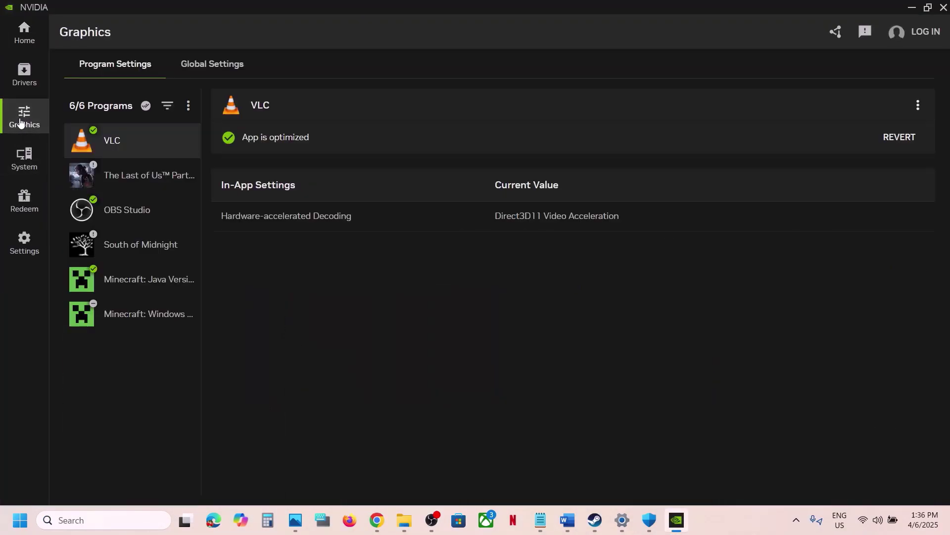
pyautogui.click(145, 184)
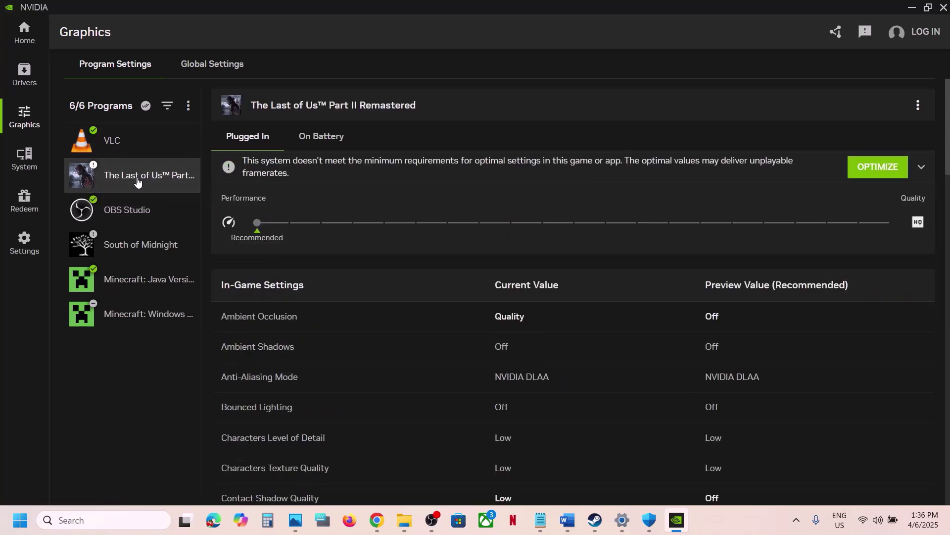
pyautogui.click(881, 171)
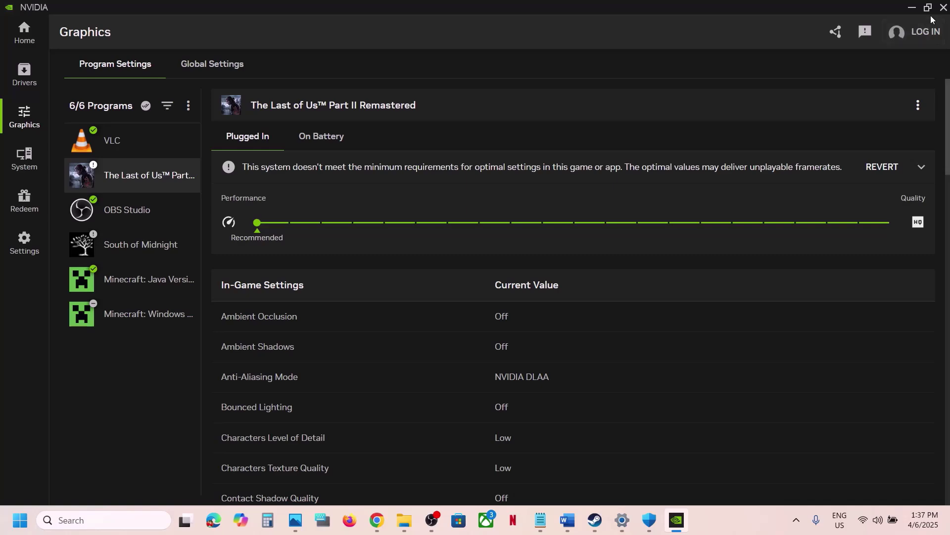
pyautogui.click(915, 10)
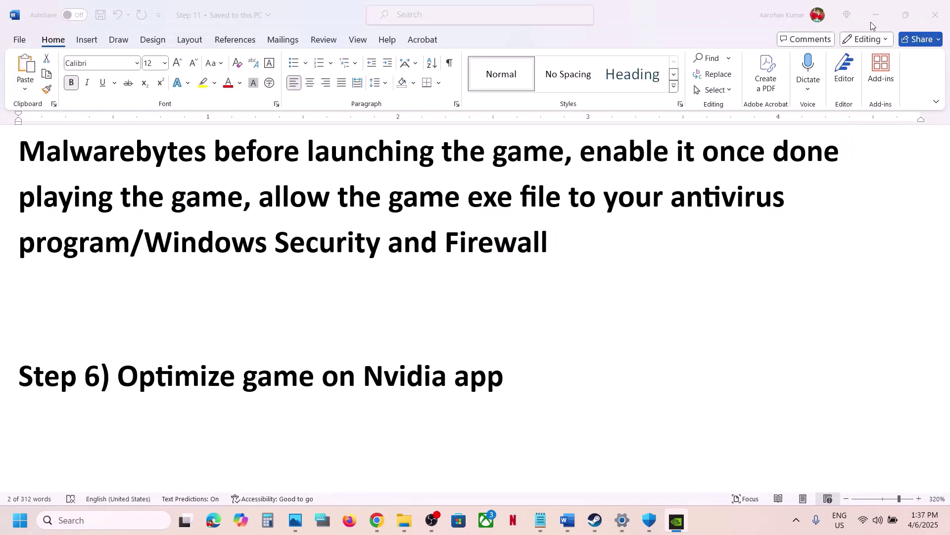
# - Copy "View Advanced system settings" from the Word document and search Windows with it to open System Properties
pyautogui.scroll(-3, 376, 322)
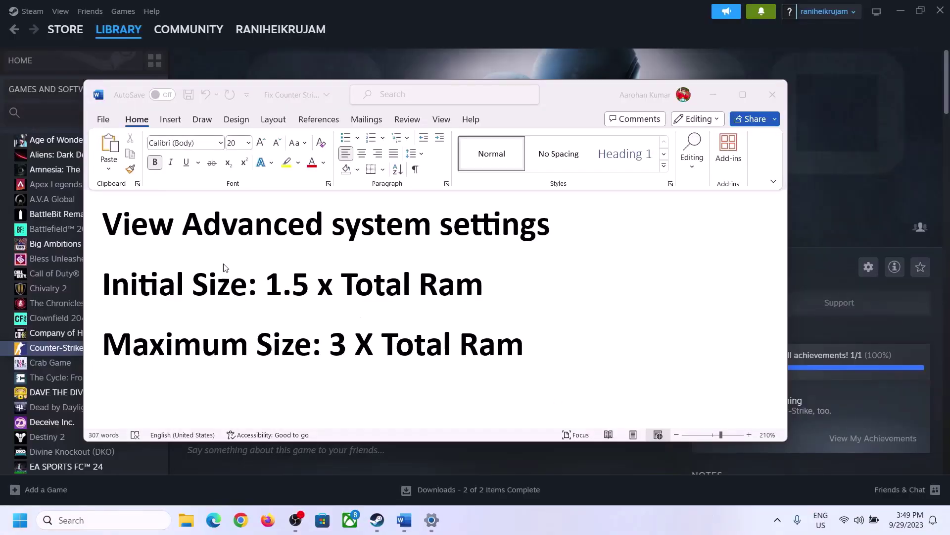
pyautogui.click(102, 222)
pyautogui.moveTo(102, 222); pyautogui.dragTo(549, 219)
pyautogui.hotkey('ctrl', 'c')
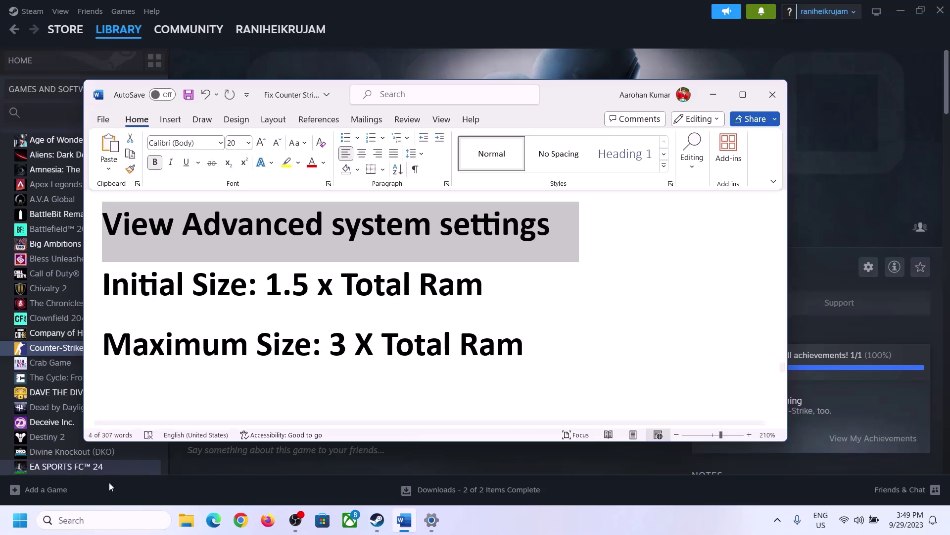
pyautogui.click(113, 520)
pyautogui.hotkey('ctrl', 'v')
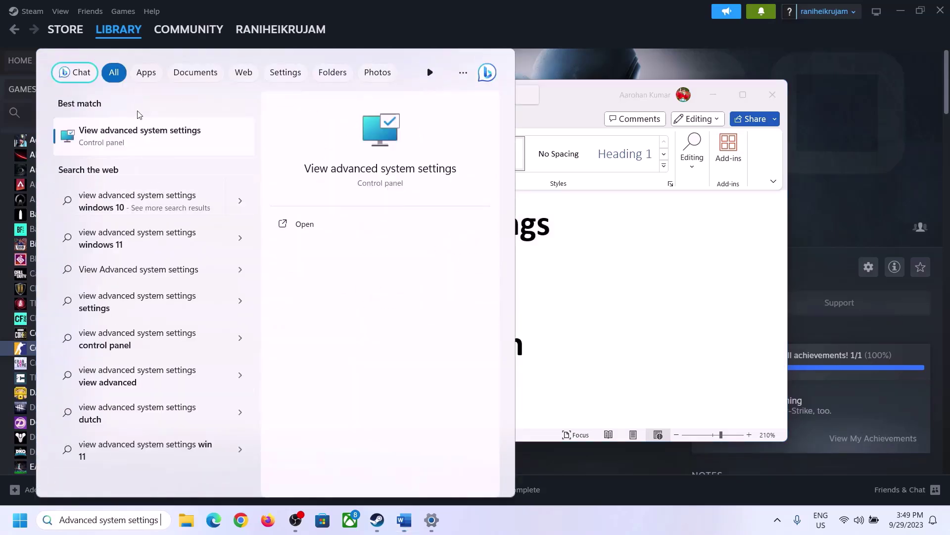
pyautogui.click(134, 144)
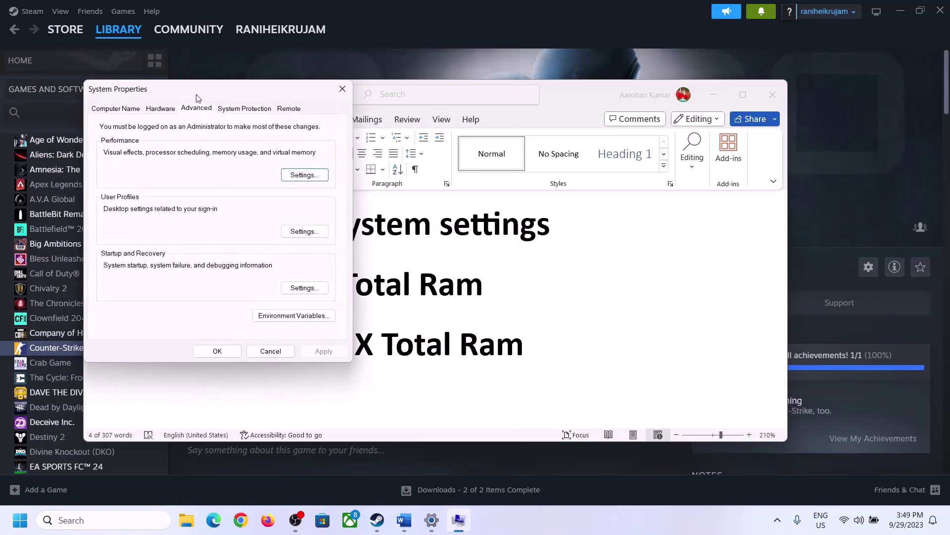
# - Open the Virtual Memory settings from the advanced performance options in System Properties
pyautogui.moveTo(198, 96); pyautogui.dragTo(425, 171)
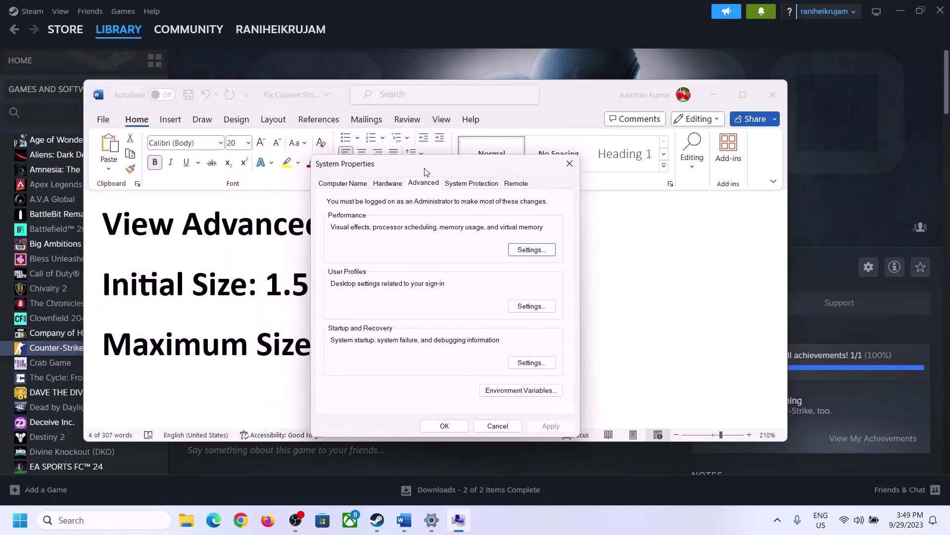
pyautogui.click(532, 251)
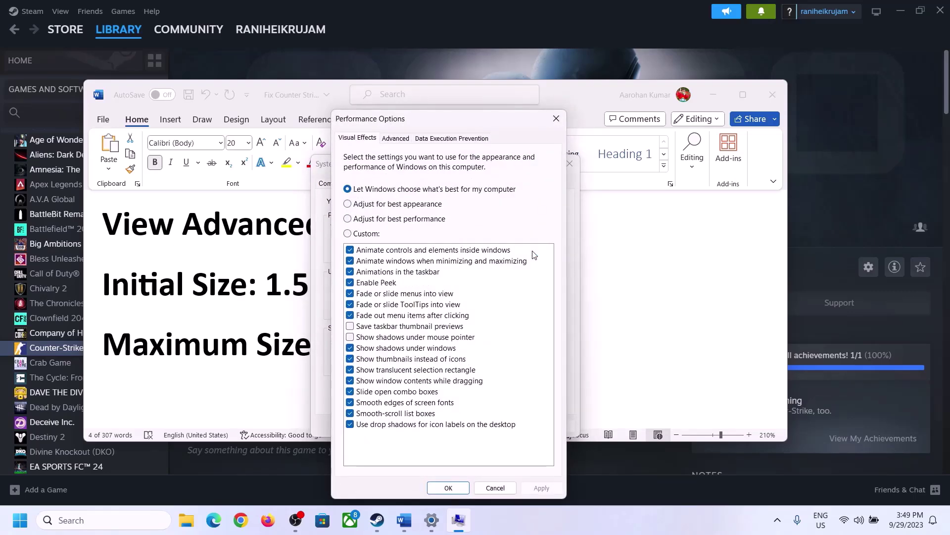
pyautogui.click(396, 138)
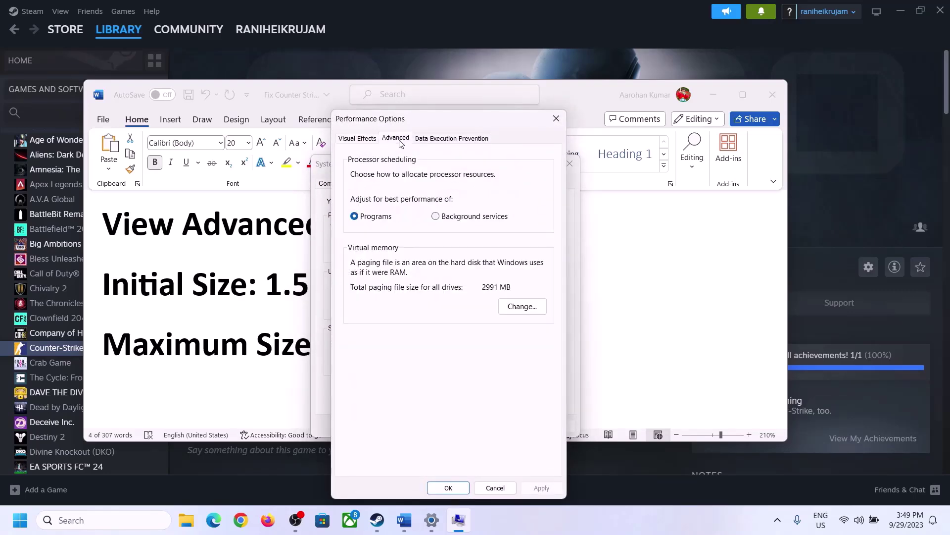
pyautogui.click(523, 306)
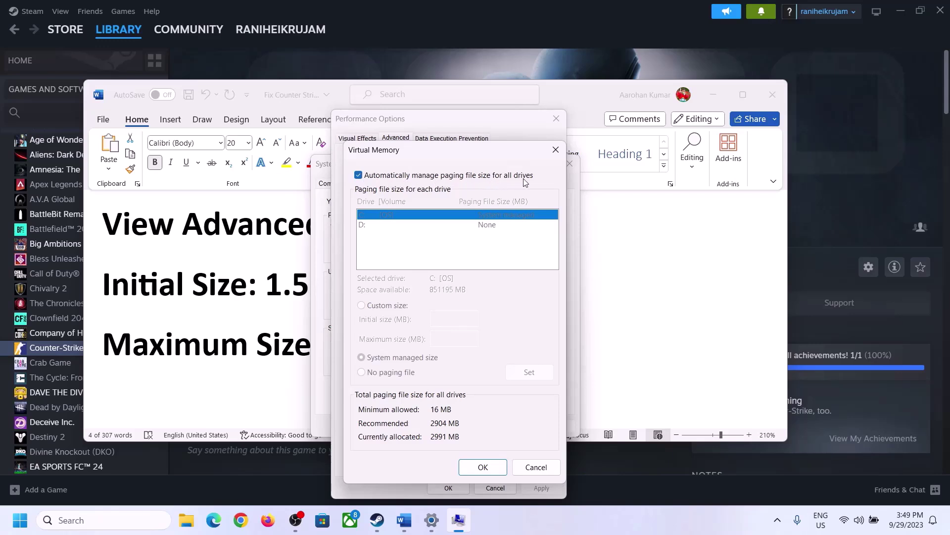
# - Turn off automatic paging file management for all drives and choose a custom size for drive C
pyautogui.click(359, 175)
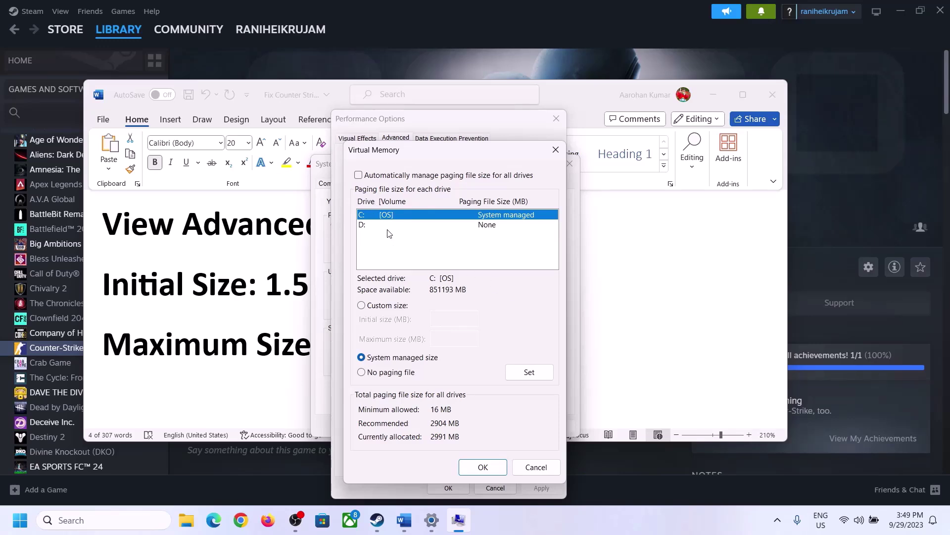
pyautogui.click(361, 306)
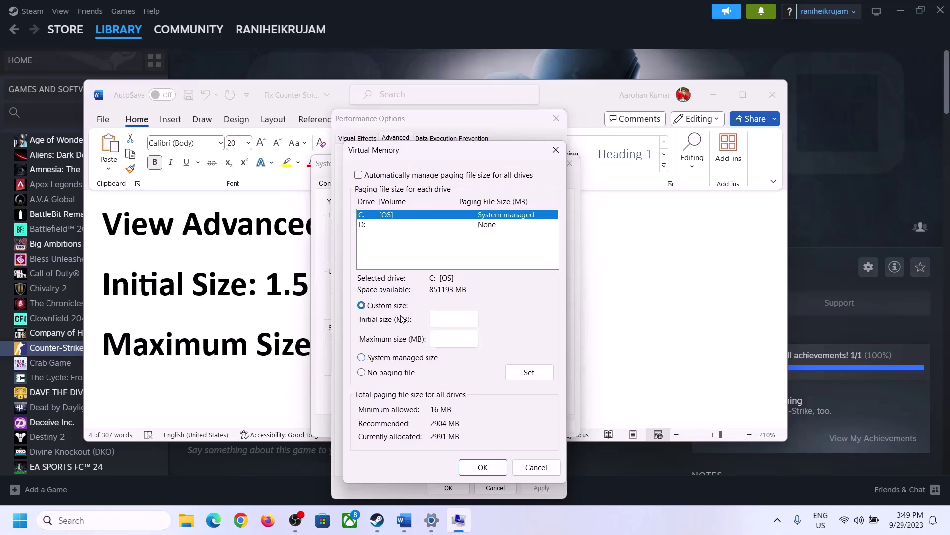
pyautogui.click(456, 319)
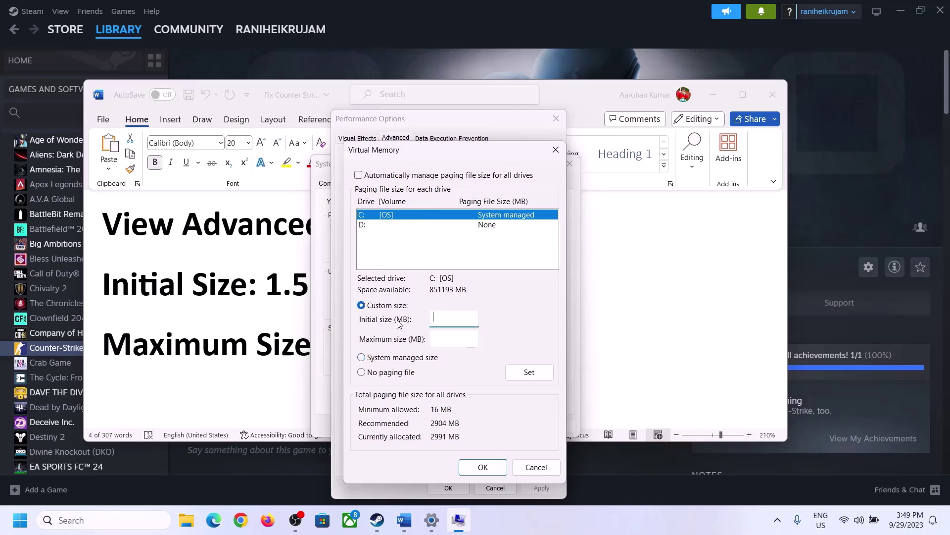
# - Check the initial size formula in the Word document and look up the installed RAM on the System About page in Windows Settings
pyautogui.click(261, 296)
pyautogui.moveTo(266, 290); pyautogui.dragTo(489, 293)
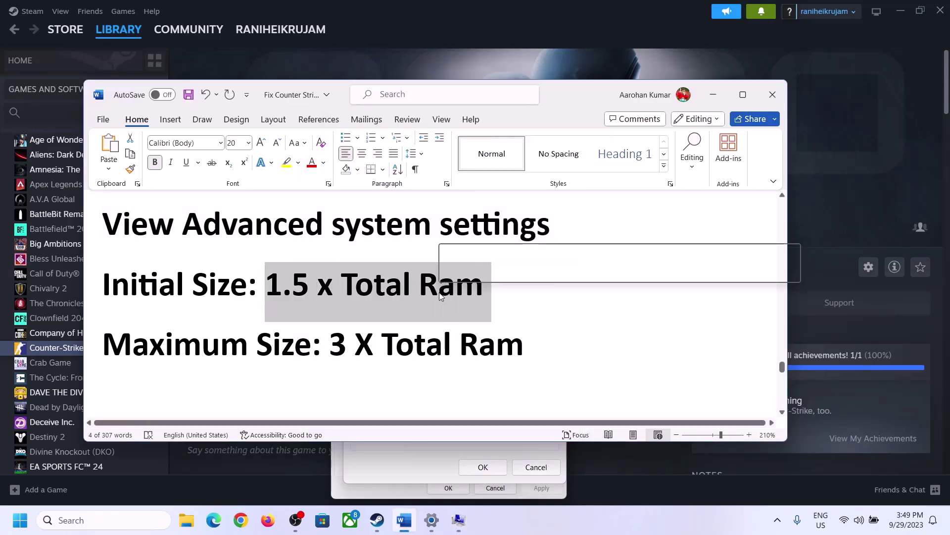
pyautogui.click(432, 522)
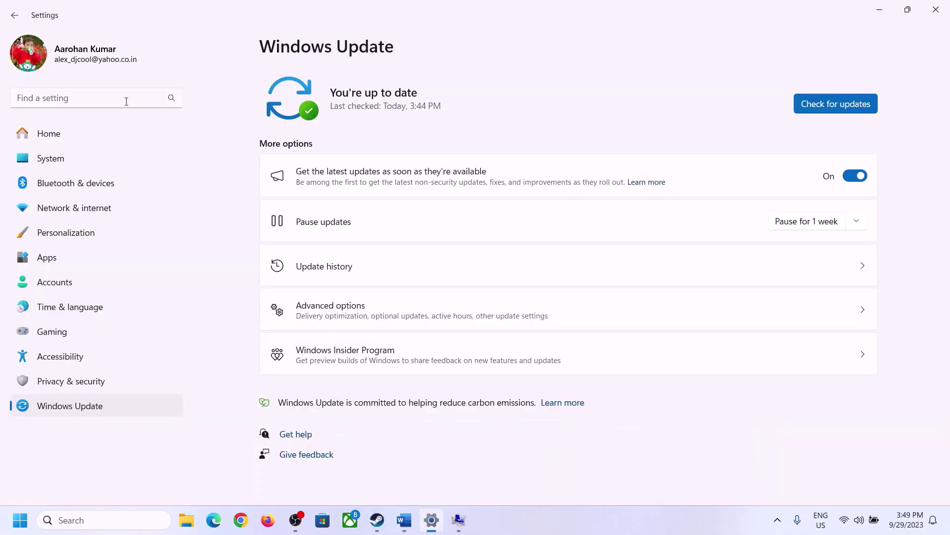
pyautogui.click(44, 167)
pyautogui.scroll(-10, 313, 470)
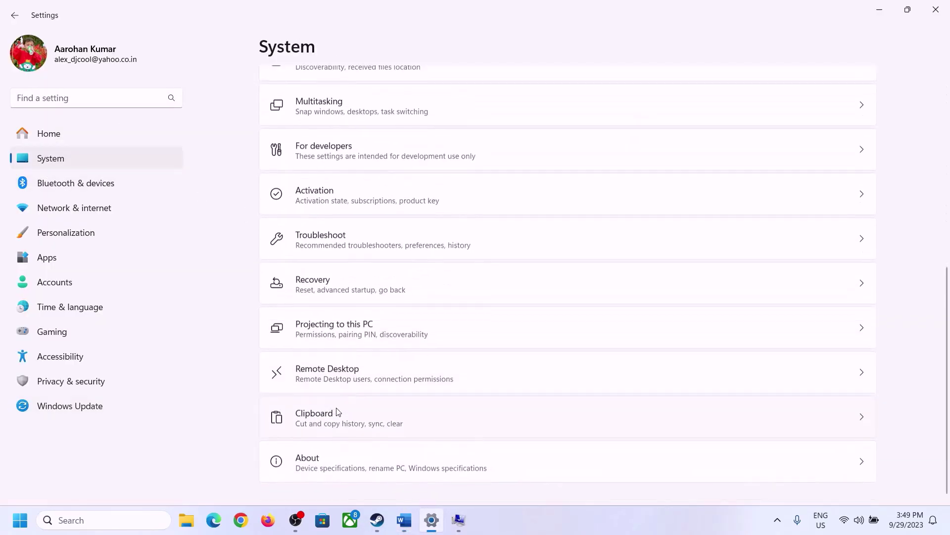
pyautogui.click(313, 468)
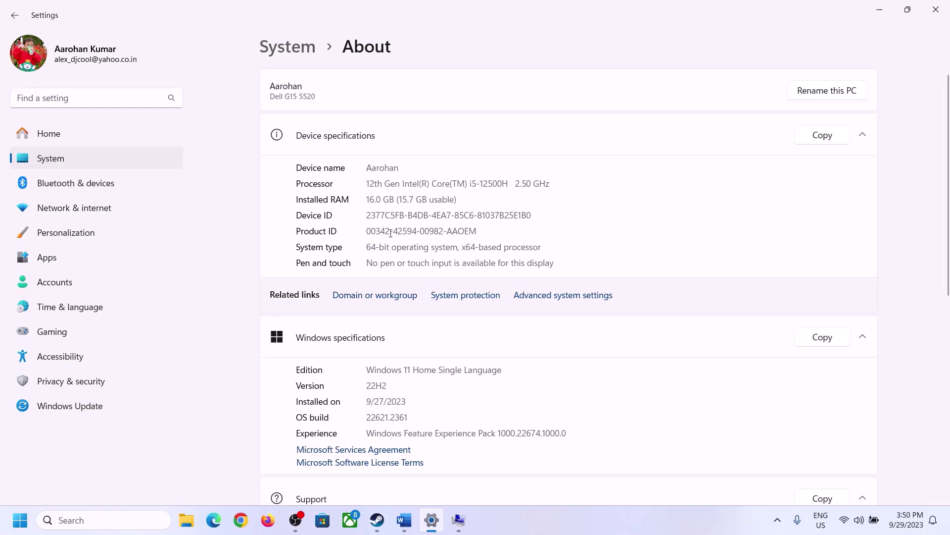
pyautogui.moveTo(374, 199); pyautogui.dragTo(363, 202)
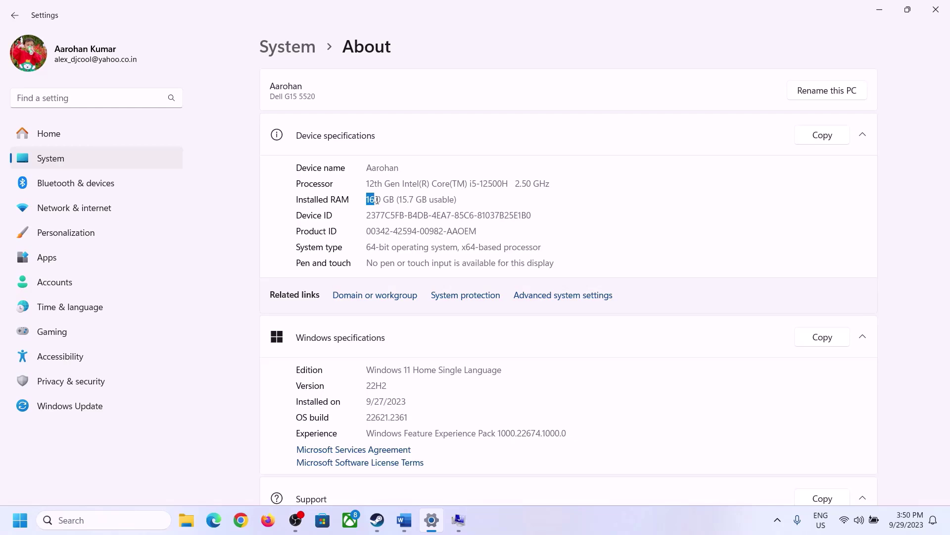
pyautogui.click(383, 201)
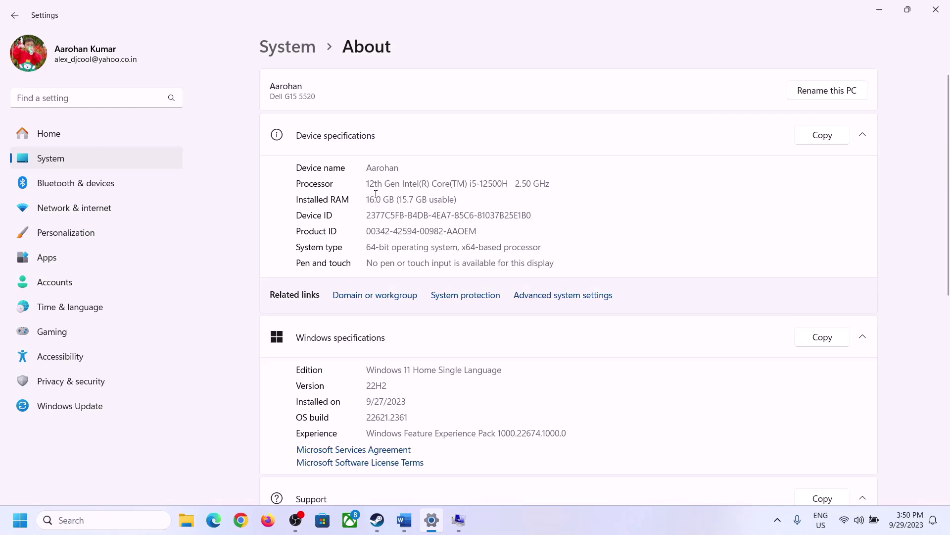
pyautogui.moveTo(375, 199); pyautogui.dragTo(362, 198)
# - Bring back the Virtual Memory dialog, run "calc" to open Calculator, and place it beside the dialog
pyautogui.click(458, 521)
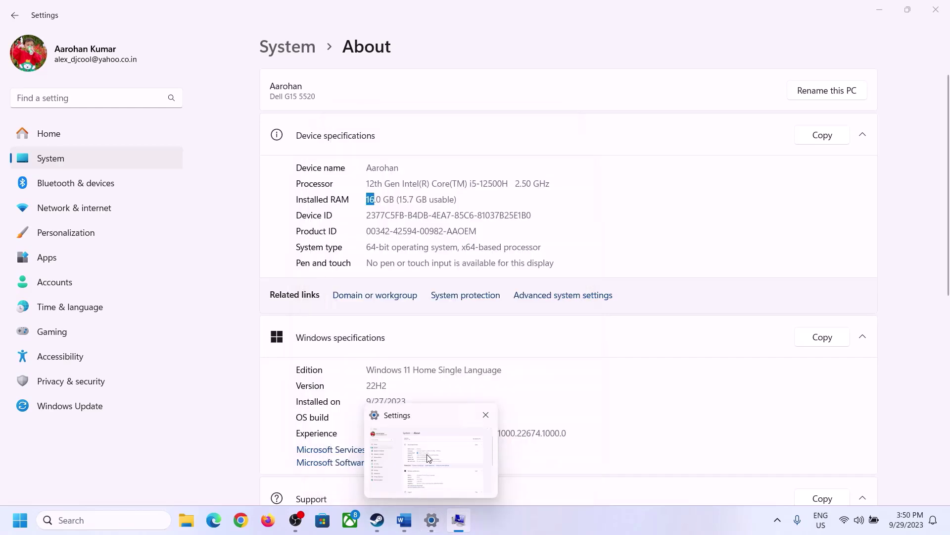
pyautogui.press('super+r')
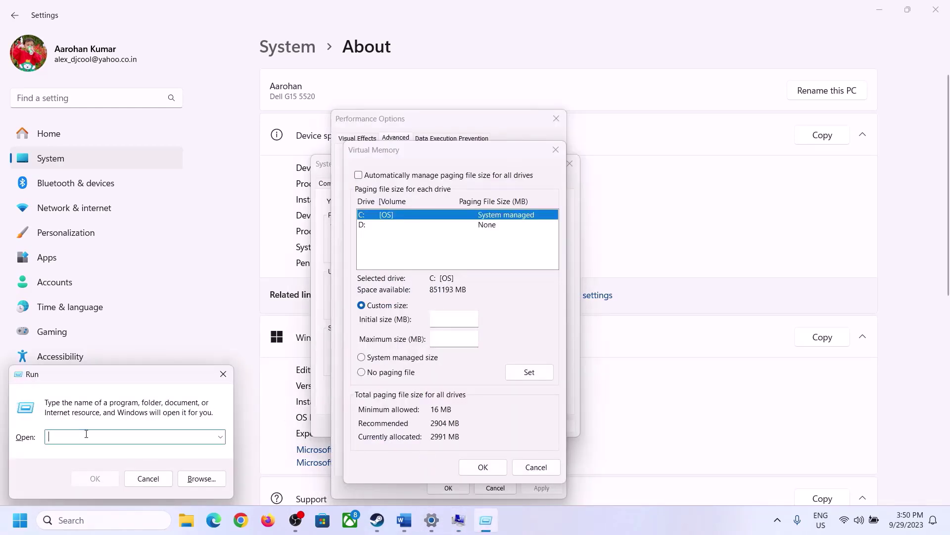
pyautogui.write('cal')
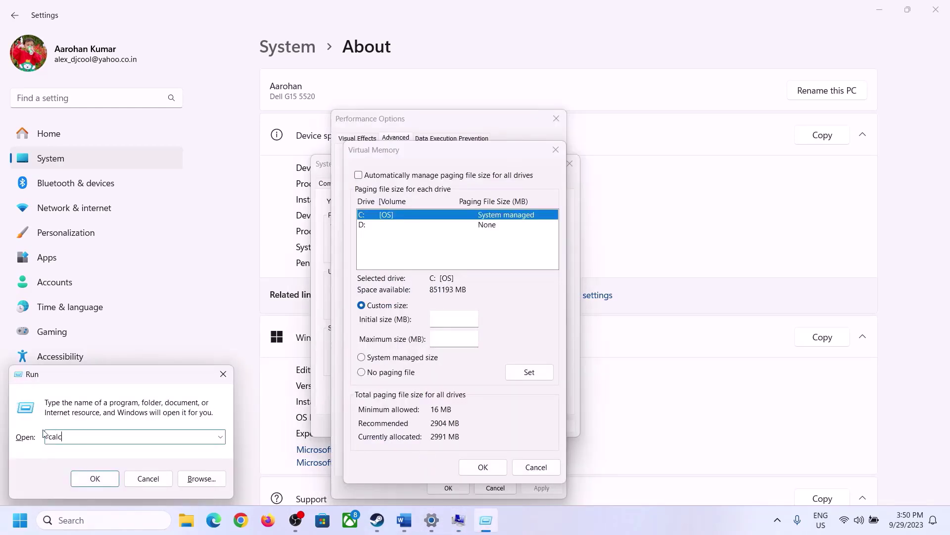
pyautogui.write('c')
pyautogui.click(92, 478)
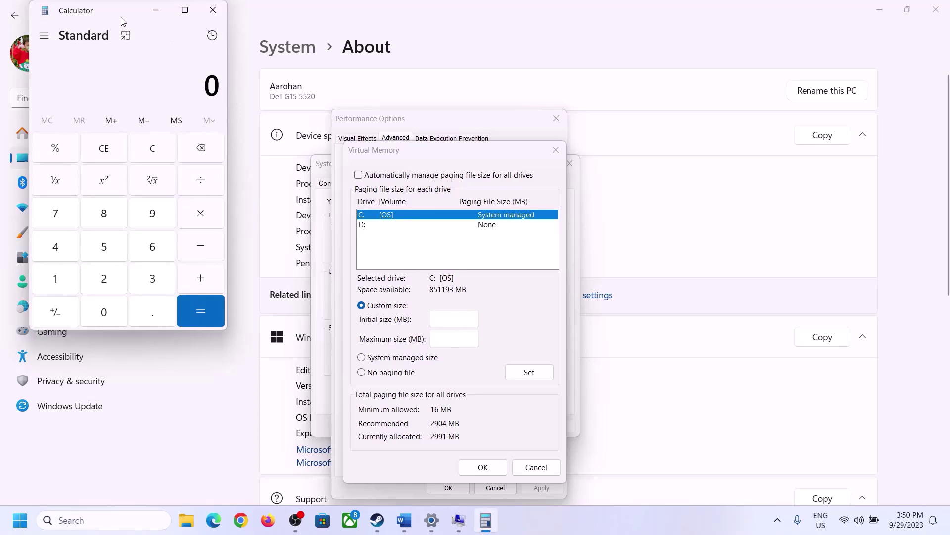
pyautogui.moveTo(122, 22); pyautogui.dragTo(697, 166)
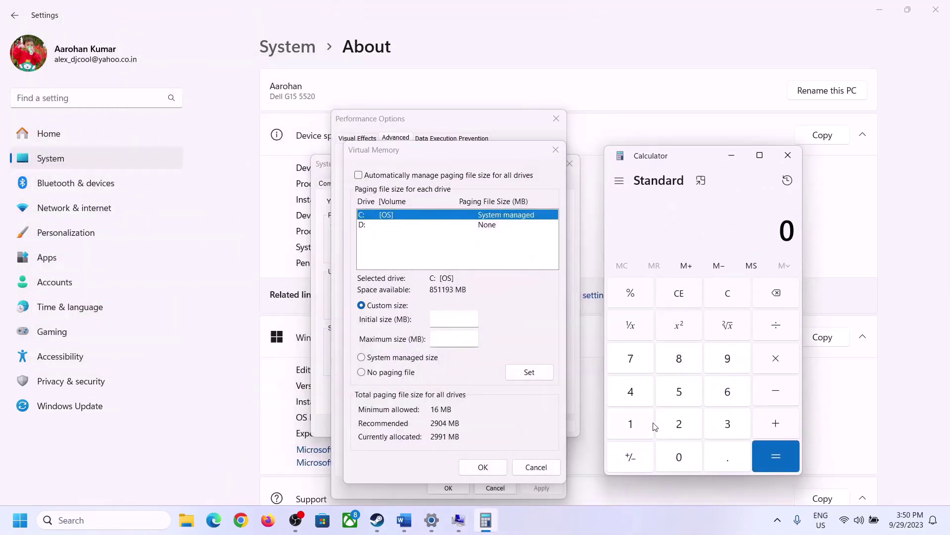
# - Convert the 16 GB of RAM to megabytes in Calculator by multiplying 16 by 1024
pyautogui.click(404, 521)
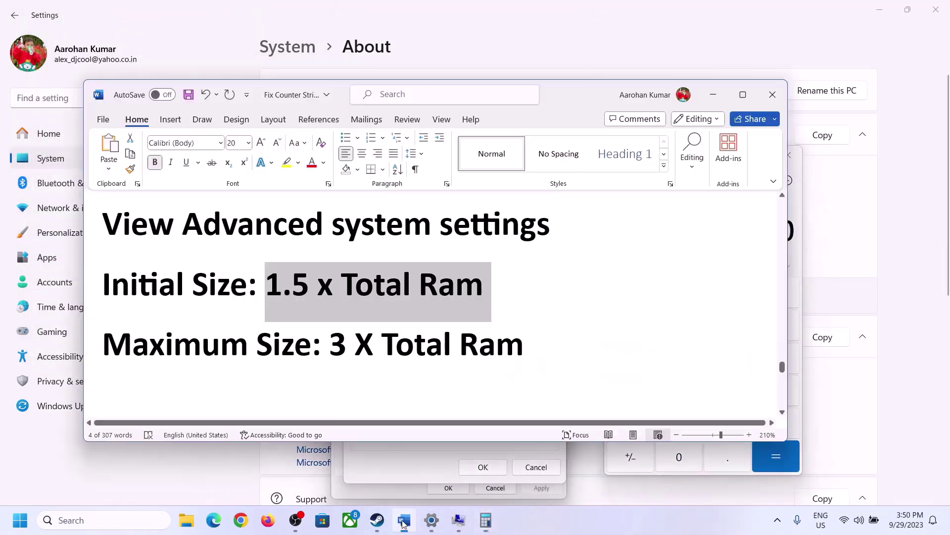
pyautogui.click(495, 520)
pyautogui.click(631, 425)
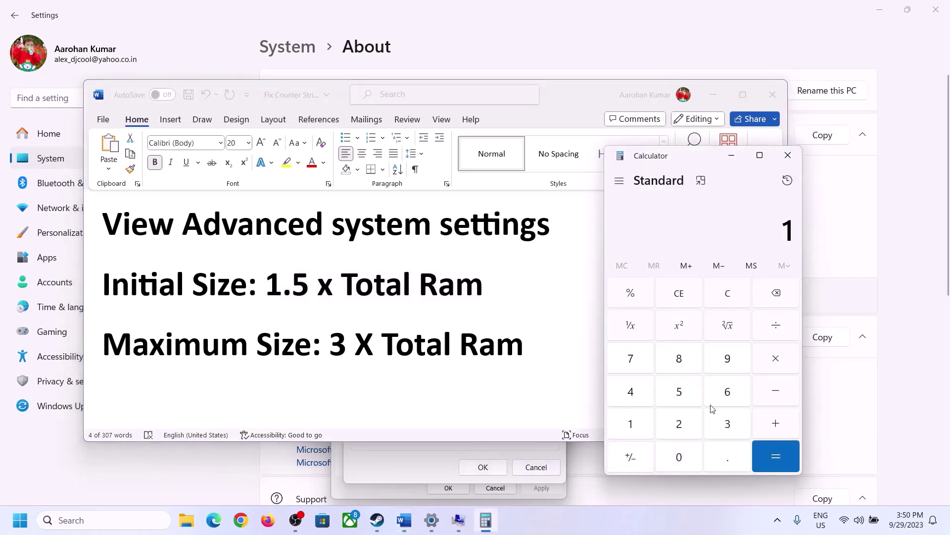
pyautogui.click(723, 399)
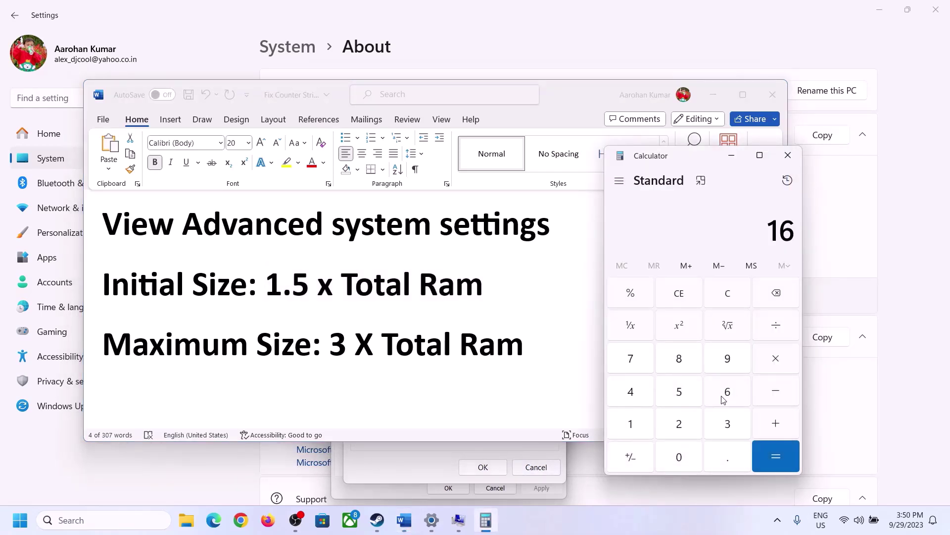
pyautogui.click(731, 303)
pyautogui.click(637, 424)
pyautogui.click(713, 396)
pyautogui.click(776, 365)
pyautogui.click(630, 429)
pyautogui.click(681, 461)
pyautogui.click(679, 424)
pyautogui.click(636, 395)
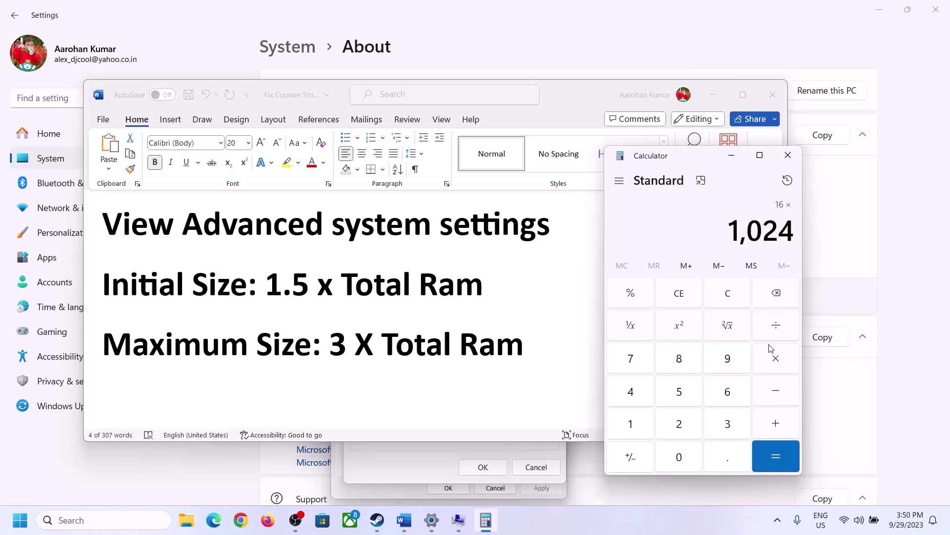
pyautogui.click(776, 461)
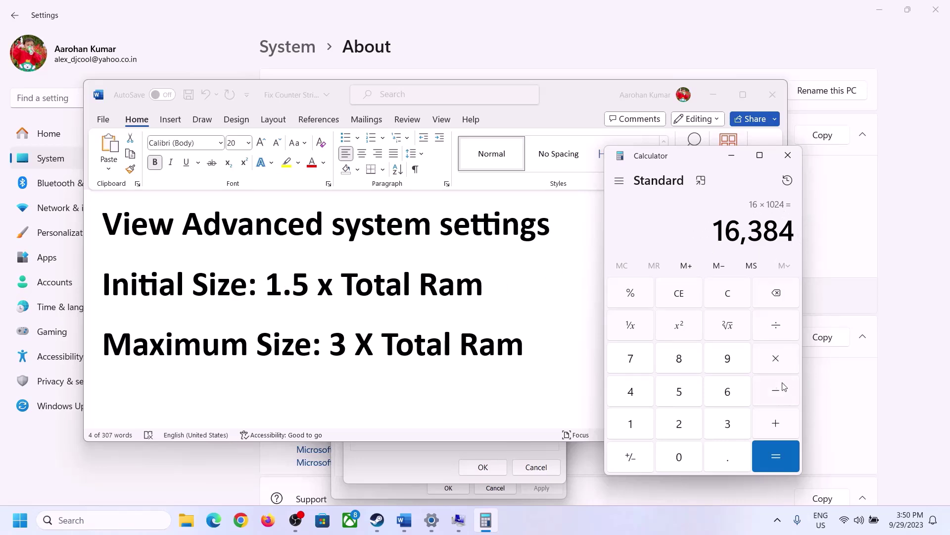
# - Multiply the RAM in megabytes by 1.5 to get the initial paging file size
pyautogui.click(778, 364)
pyautogui.click(643, 426)
pyautogui.click(724, 458)
pyautogui.click(681, 392)
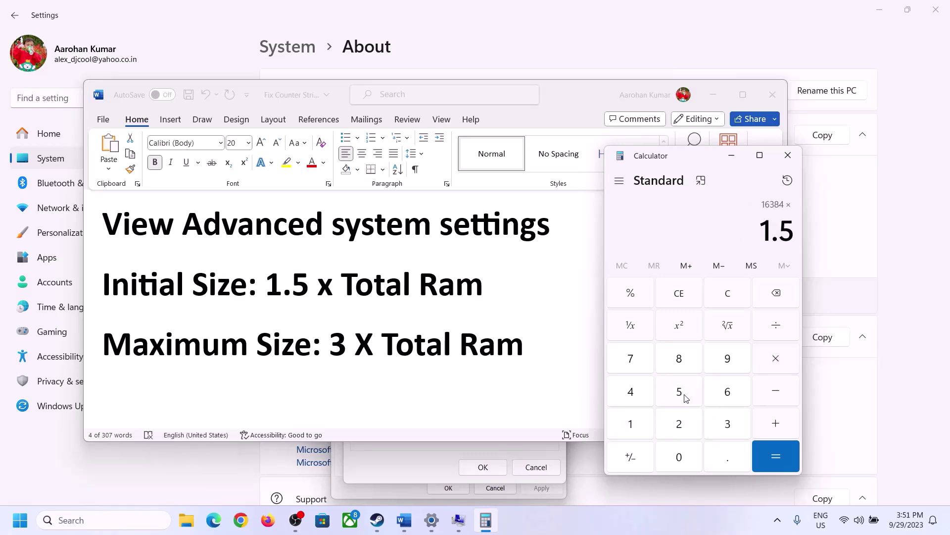
pyautogui.click(776, 452)
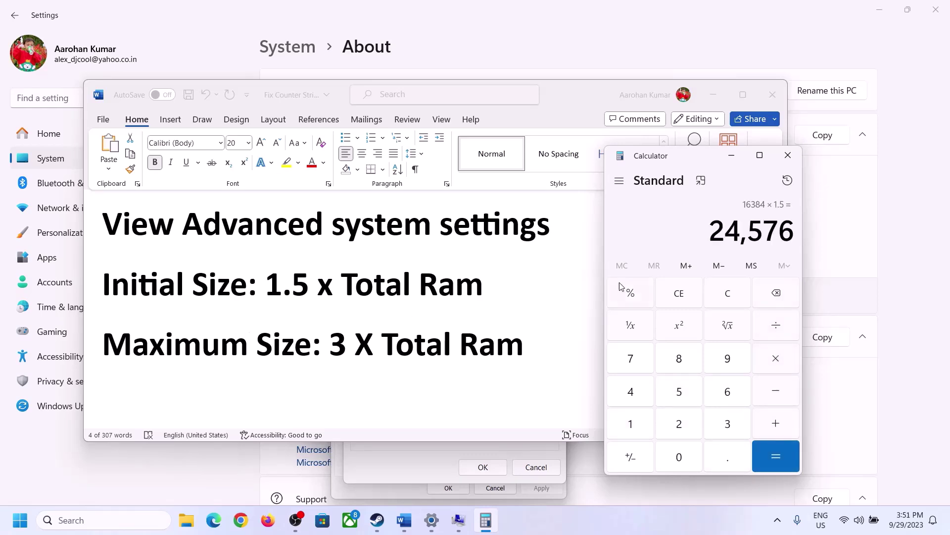
# - Set the custom initial size to 24576 MB in the Virtual Memory dialog
pyautogui.click(439, 446)
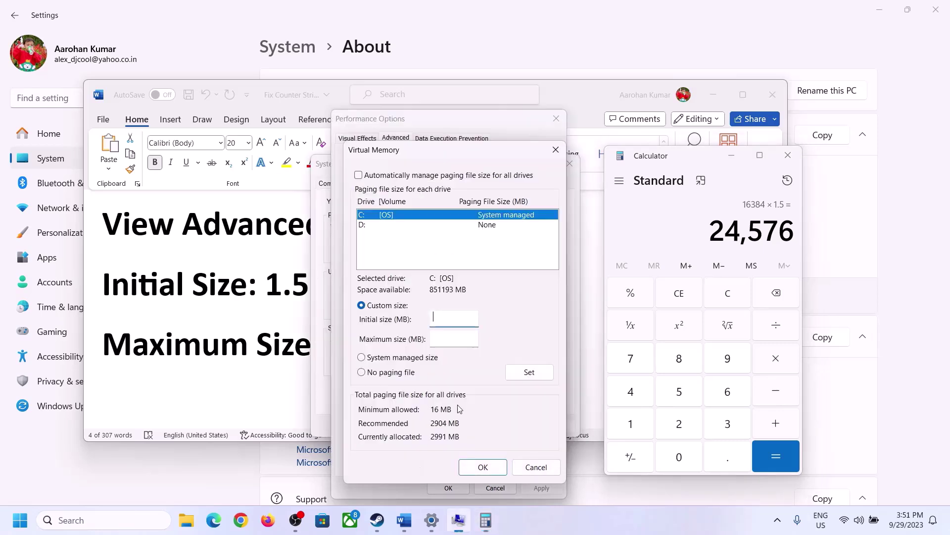
pyautogui.click(447, 318)
pyautogui.write('24576')
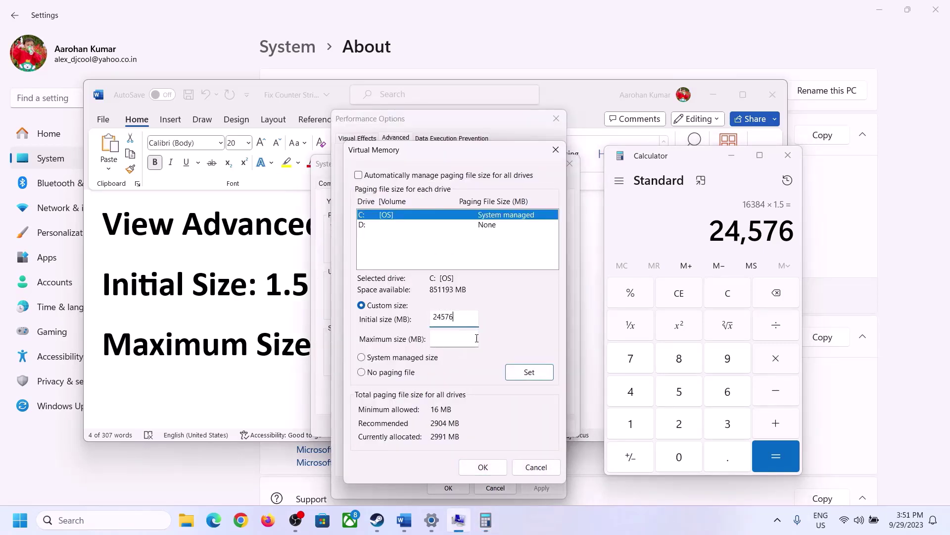
# - Clear the calculator and compute 16 × 1024 again as the basis for the maximum paging file size
pyautogui.click(476, 338)
pyautogui.click(273, 349)
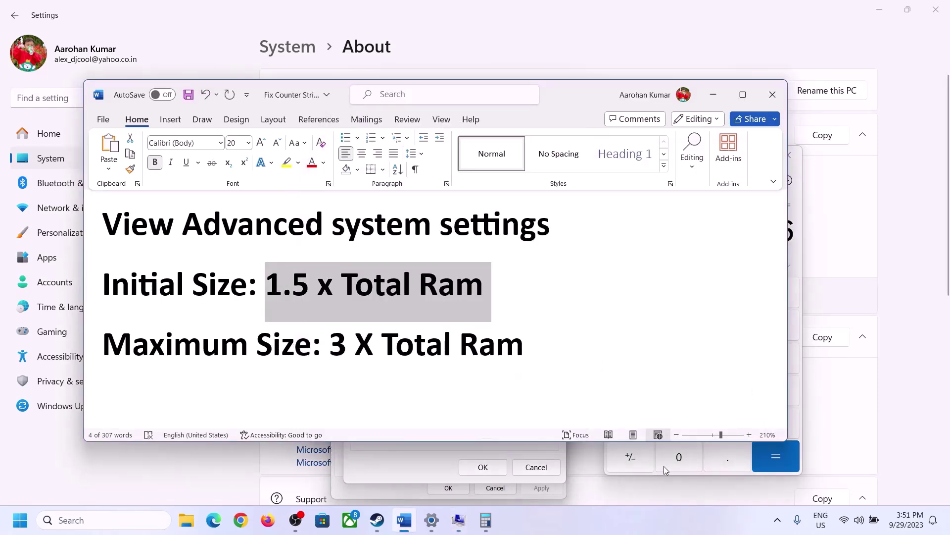
pyautogui.click(800, 265)
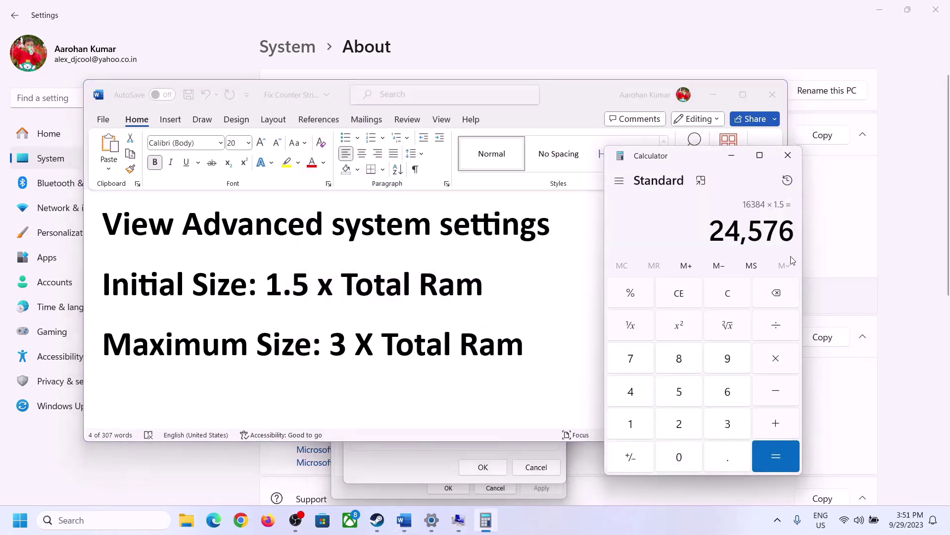
pyautogui.click(736, 294)
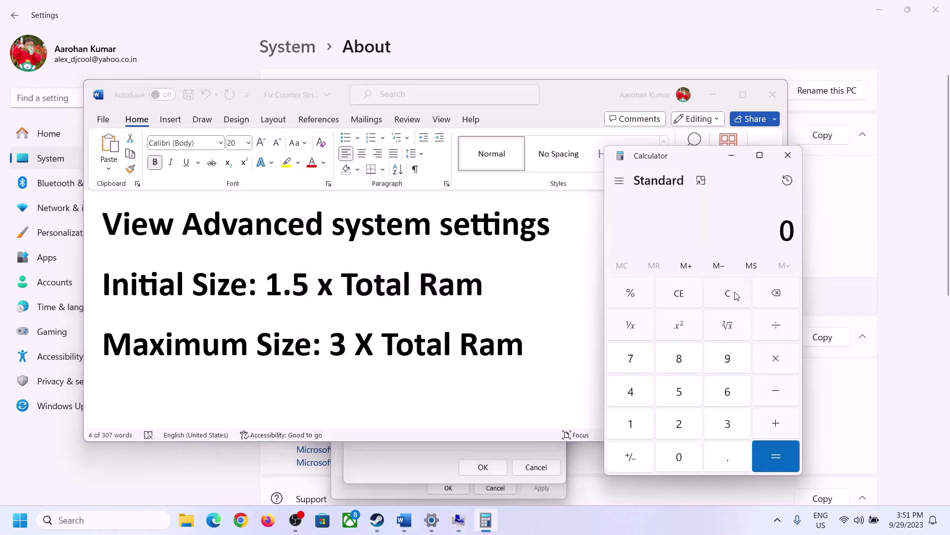
pyautogui.click(432, 519)
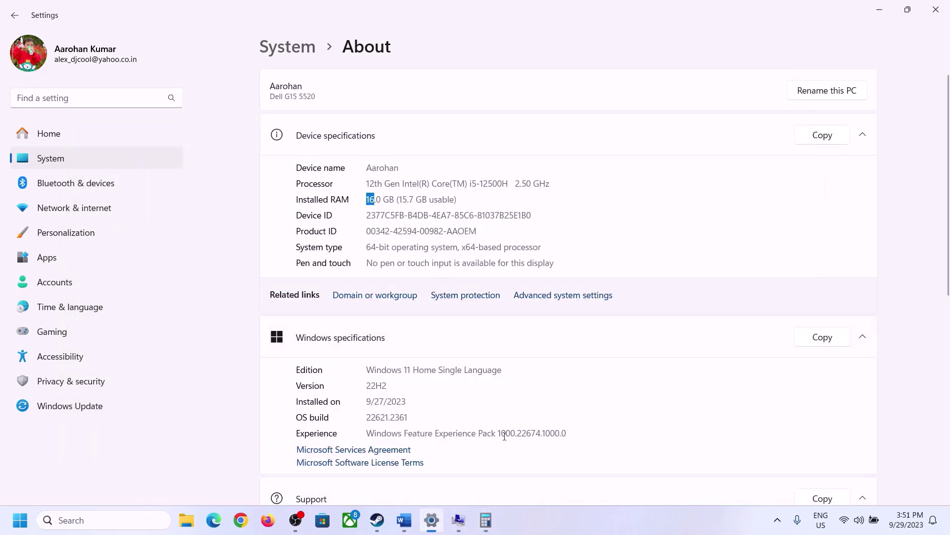
pyautogui.click(486, 520)
pyautogui.click(639, 421)
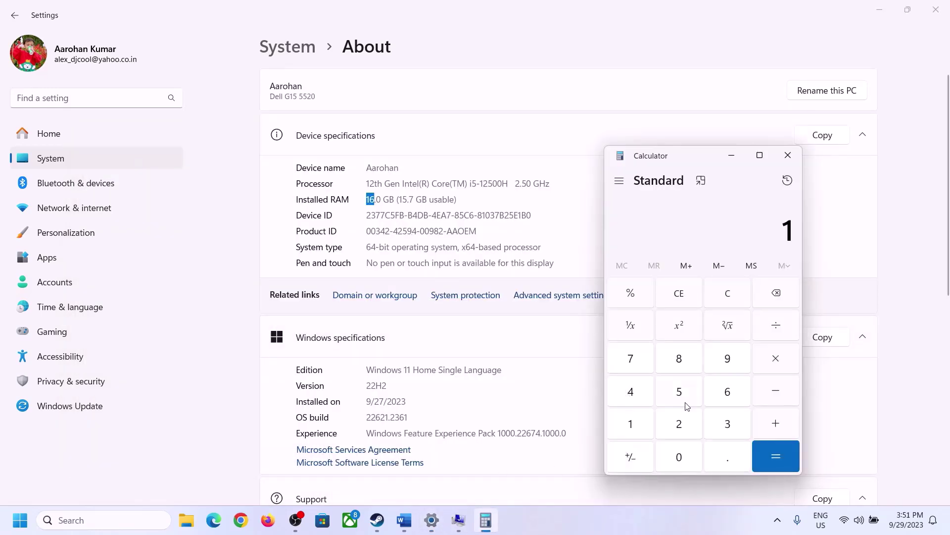
pyautogui.click(728, 391)
pyautogui.click(776, 358)
pyautogui.click(632, 422)
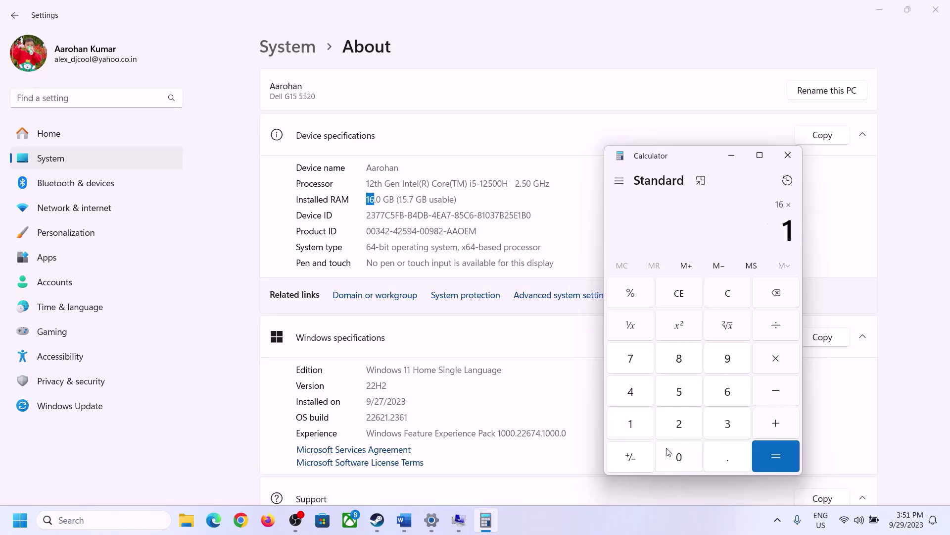
pyautogui.click(669, 453)
pyautogui.click(677, 421)
pyautogui.click(632, 392)
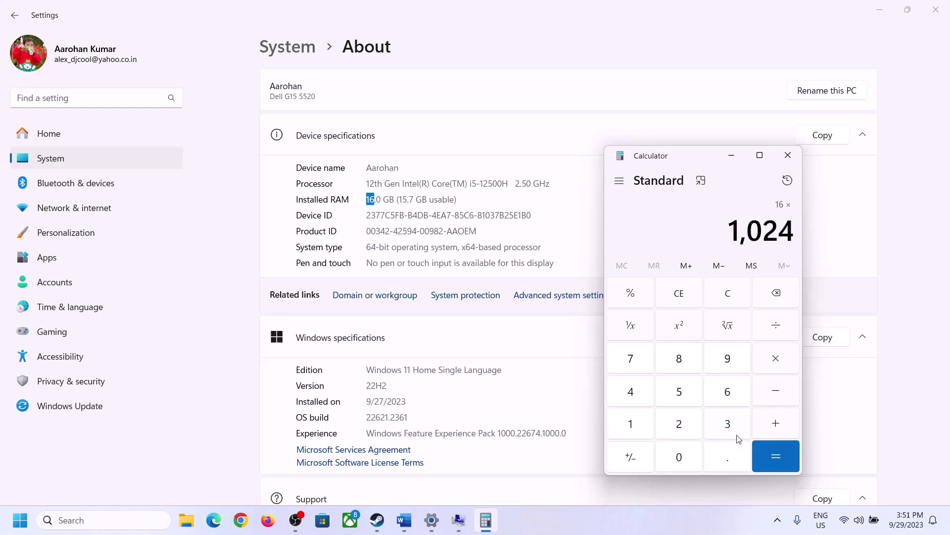
pyautogui.click(770, 466)
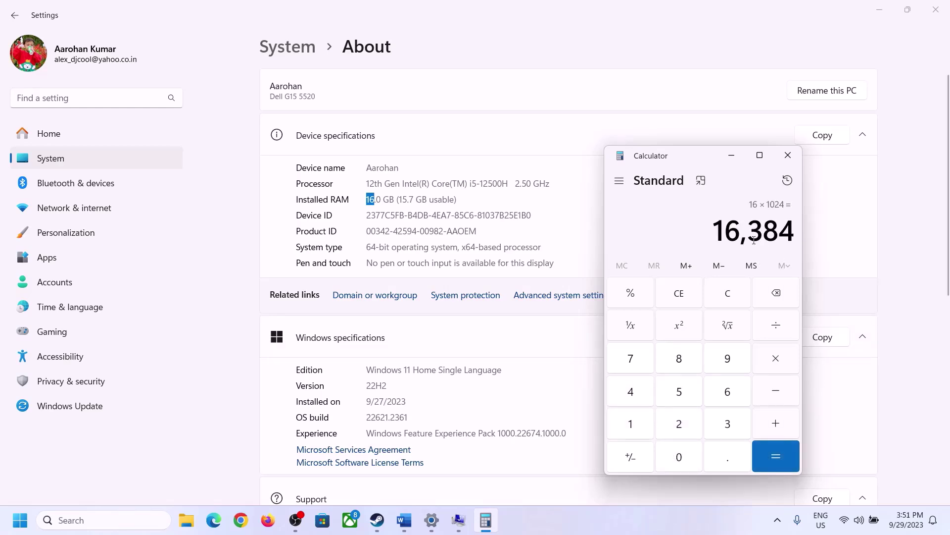
# - Check the maximum size formula in Word, multiply the RAM in megabytes by 3, and return to the Virtual Memory dialog
pyautogui.click(404, 520)
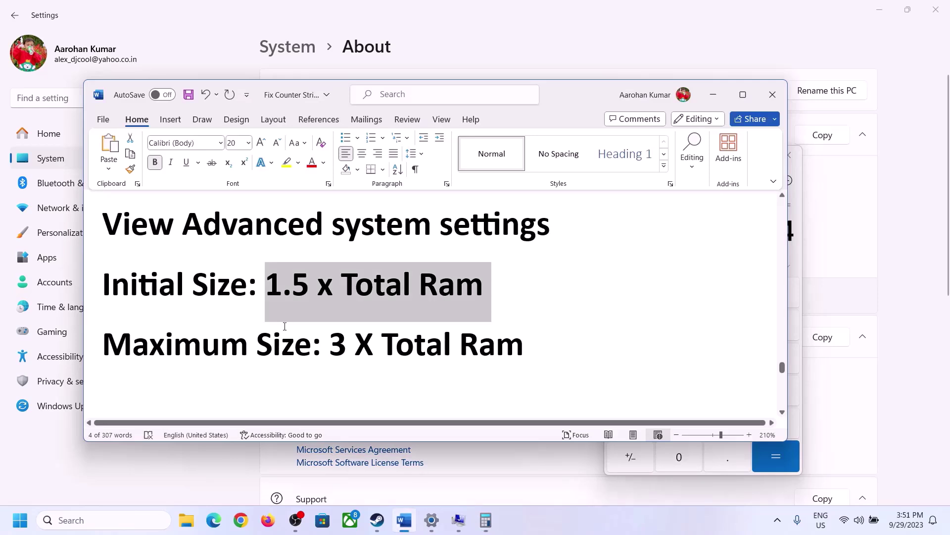
pyautogui.click(485, 520)
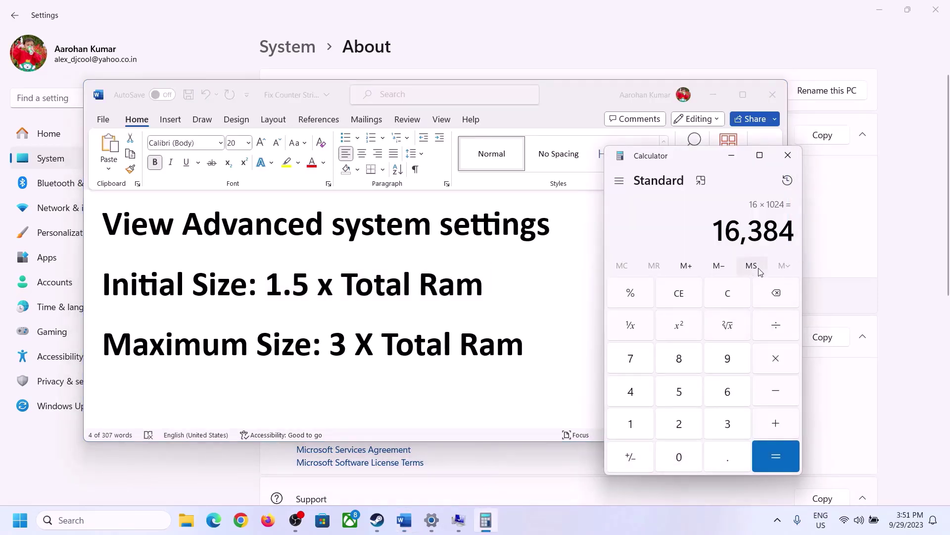
pyautogui.click(778, 364)
pyautogui.click(713, 429)
pyautogui.click(787, 457)
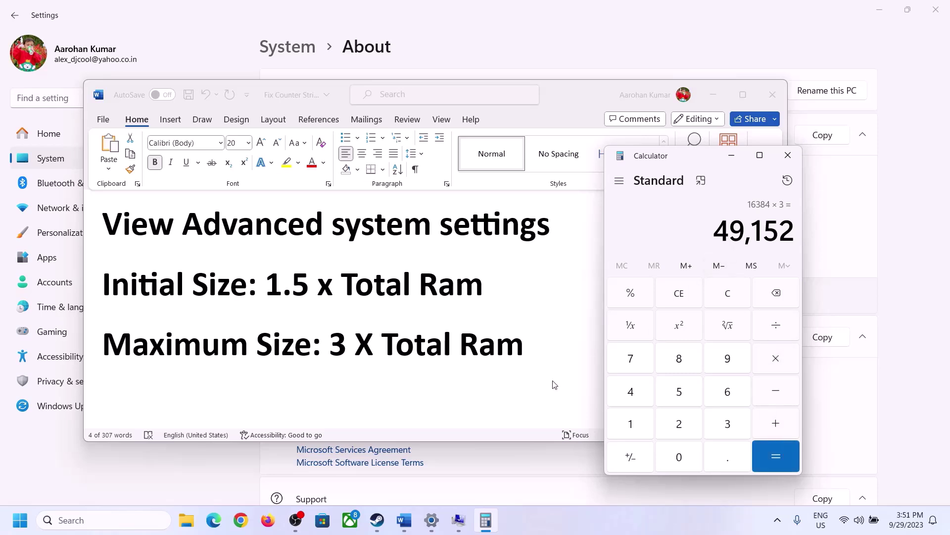
pyautogui.click(458, 520)
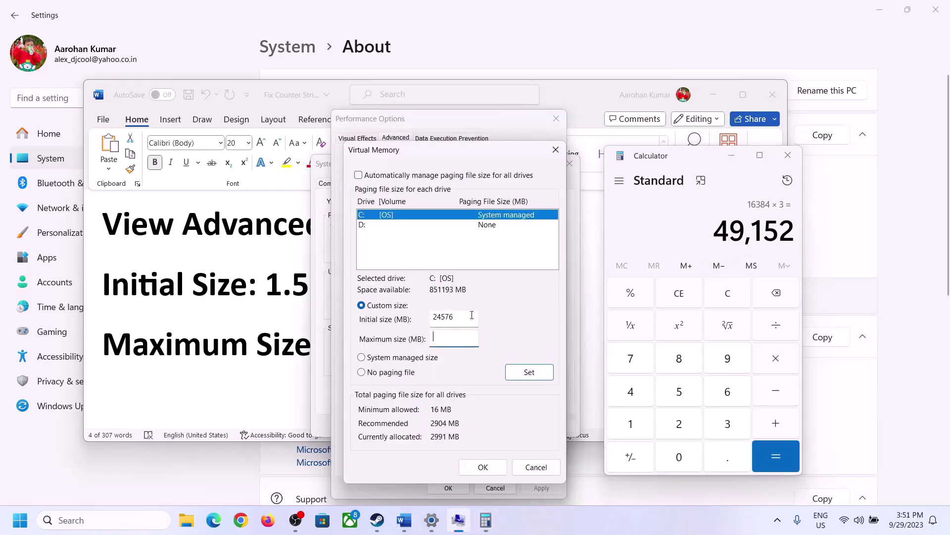
# - Set the custom maximum paging file size for drive C to 49152 MB and accept the virtual memory changes
pyautogui.write('49152')
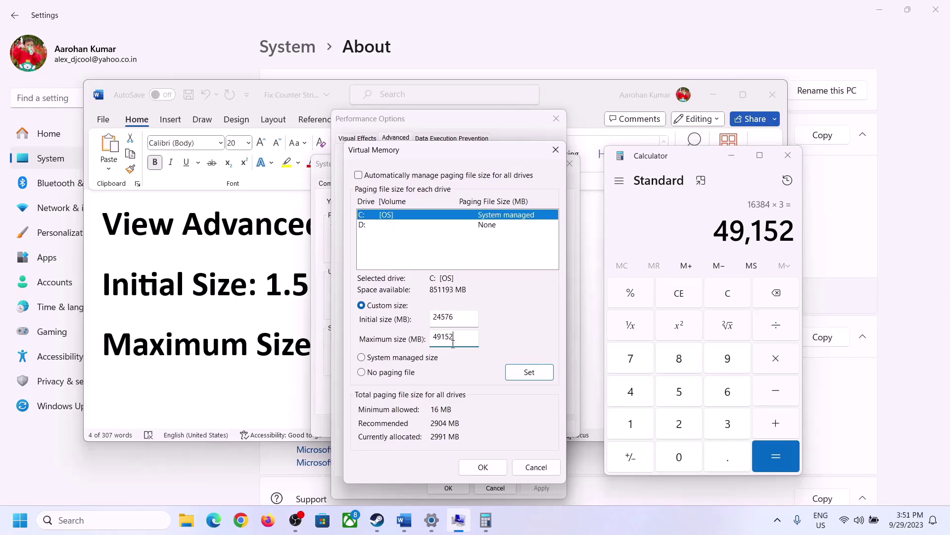
pyautogui.click(529, 372)
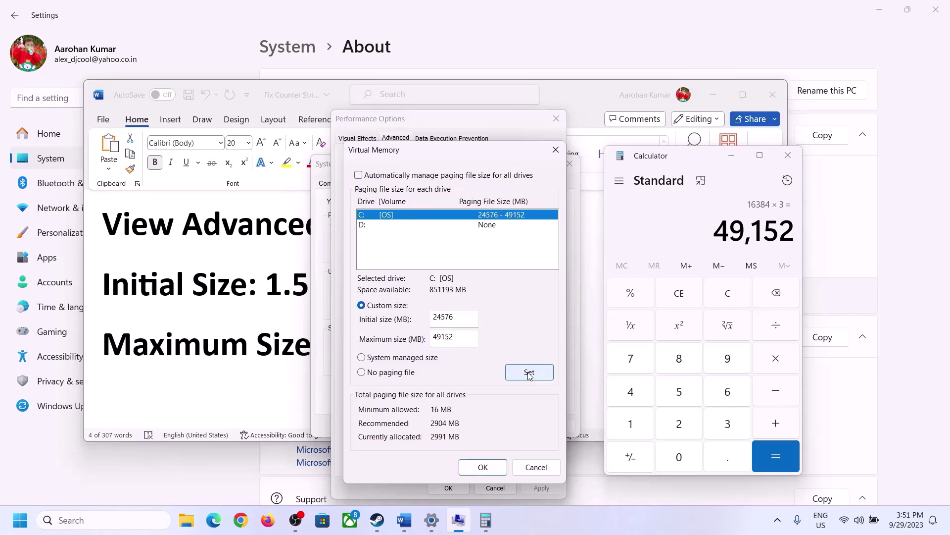
pyautogui.click(485, 468)
pyautogui.click(576, 304)
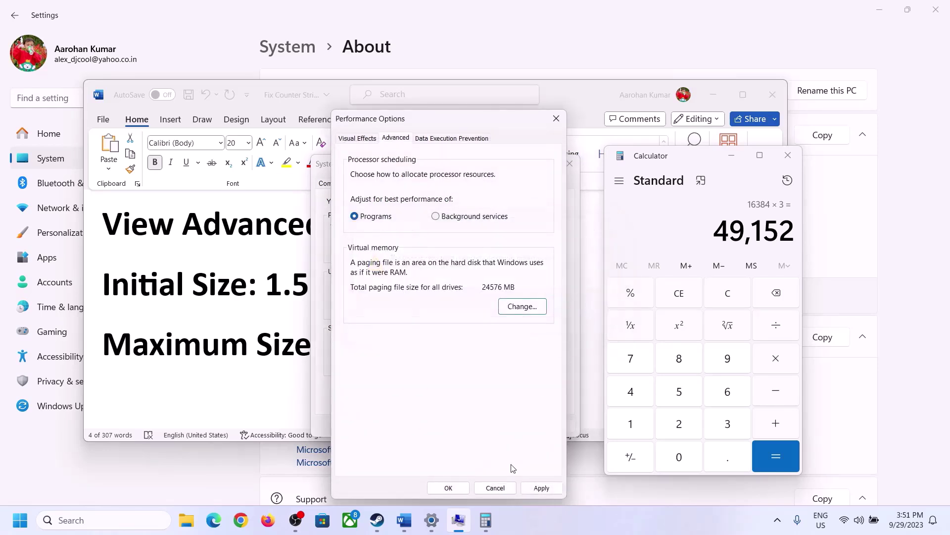
# - Confirm the Performance Options and System Properties dialogs, and dismiss the restart prompt without restarting
pyautogui.click(452, 489)
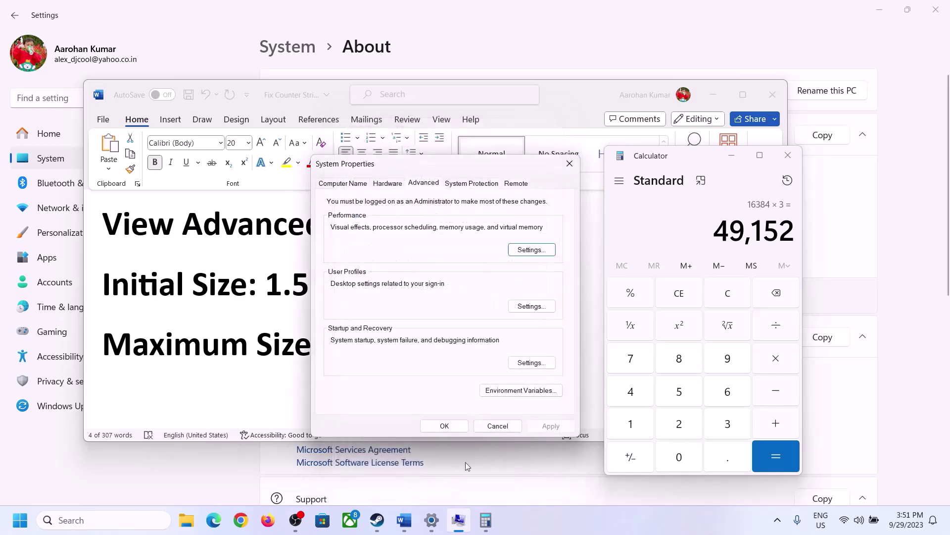
pyautogui.click(451, 424)
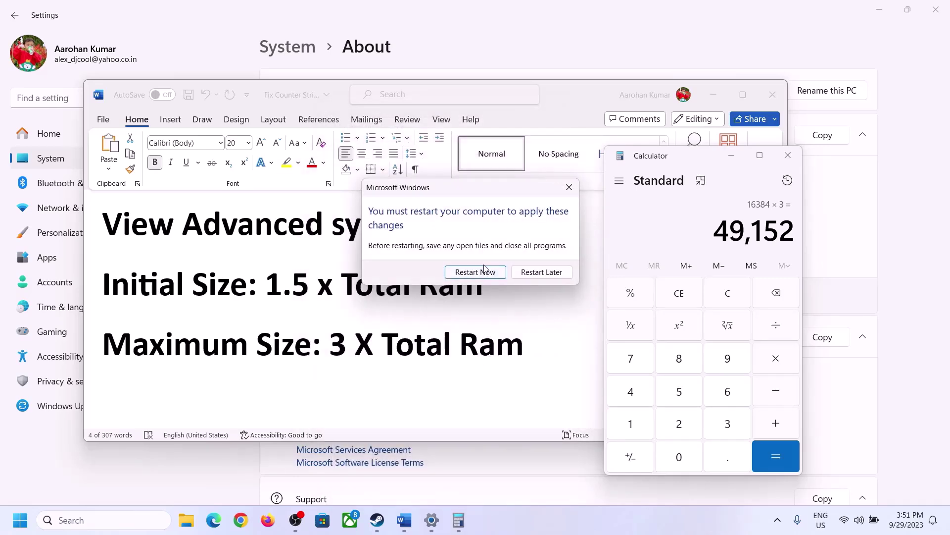
pyautogui.click(569, 186)
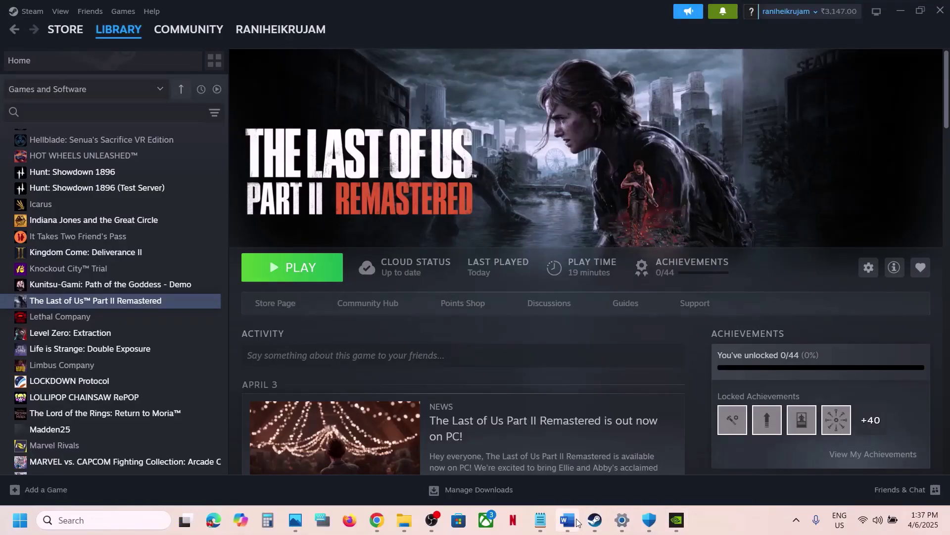
# - Switch to Word, go to Step 8, and highlight the instruction "Disable Steam Overlay"
pyautogui.click(566, 510)
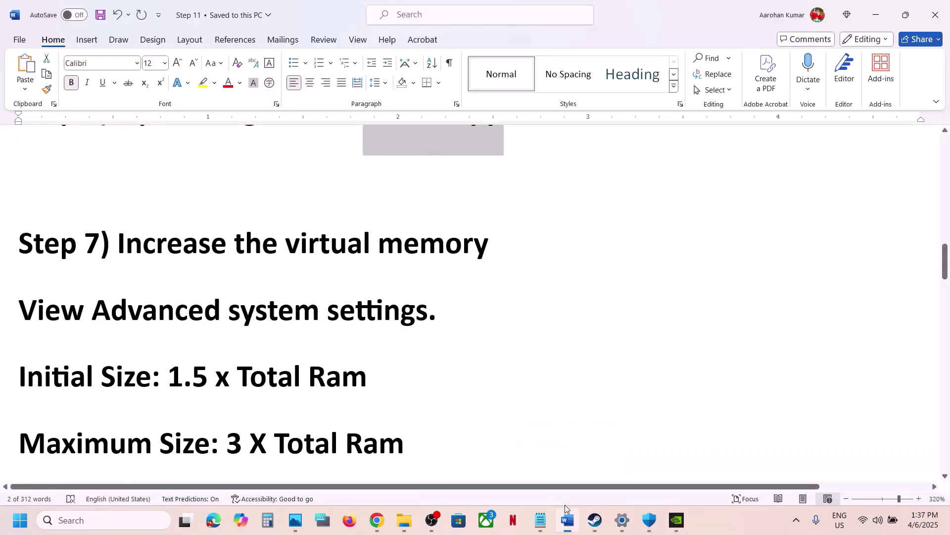
pyautogui.scroll(-5, 387, 363)
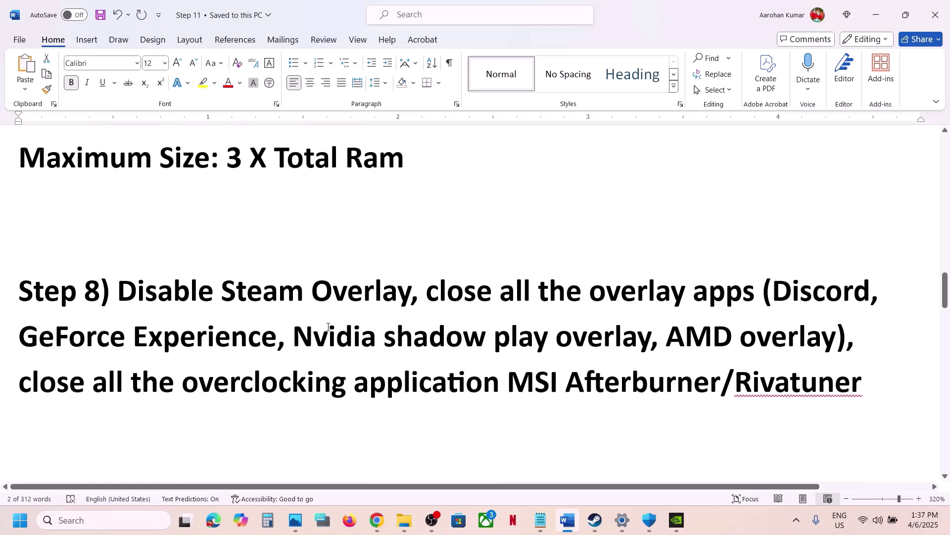
pyautogui.moveTo(151, 294); pyautogui.dragTo(411, 295)
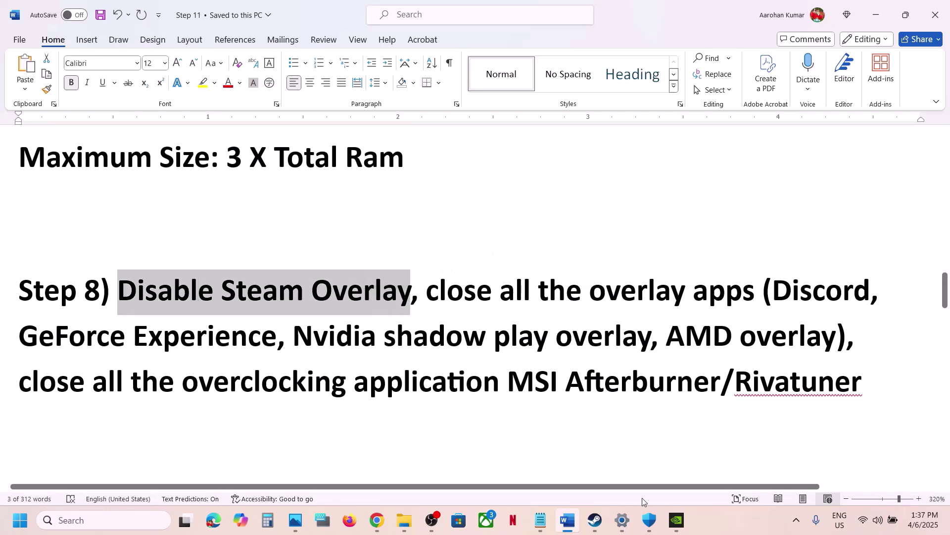
# - Switch to Steam and disable the in-game Steam Overlay in the properties of The Last of Us Part II Remastered
pyautogui.click(596, 519)
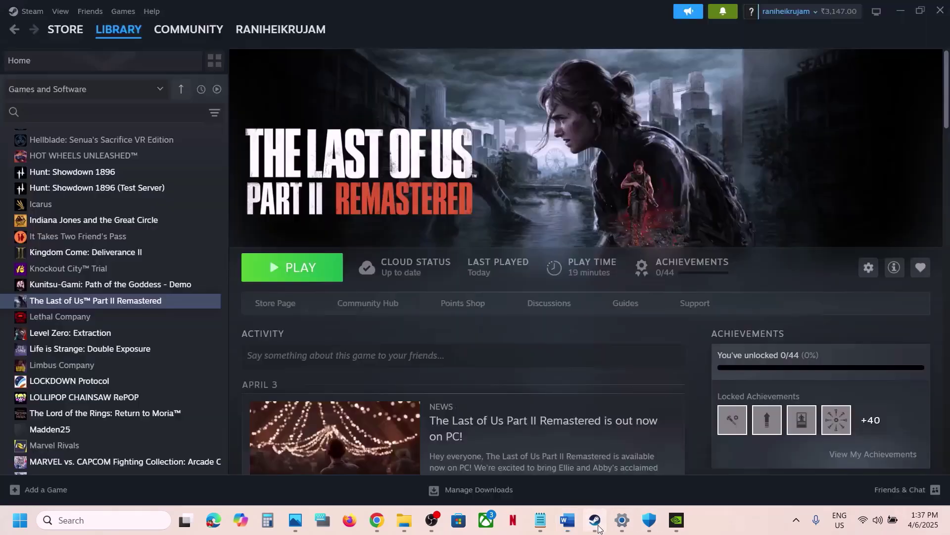
pyautogui.rightClick(141, 310)
pyautogui.click(167, 395)
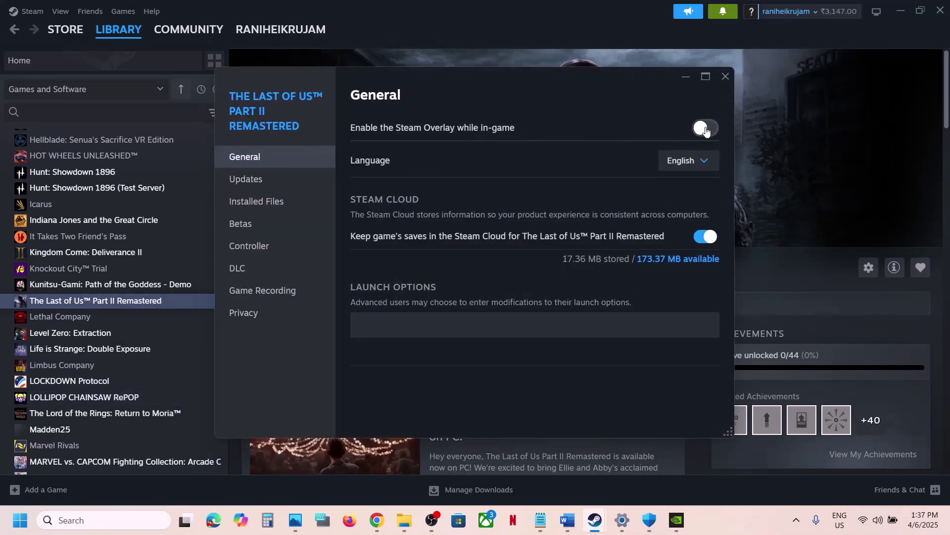
pyautogui.click(726, 76)
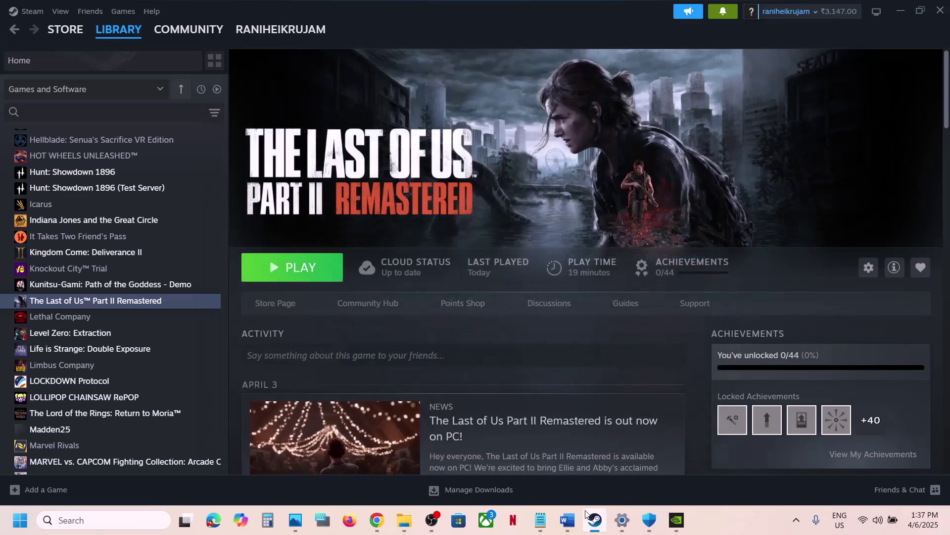
# - Return to Word and highlight Discord and GeForce Experience in the Step 8 list of overlay apps
pyautogui.click(567, 520)
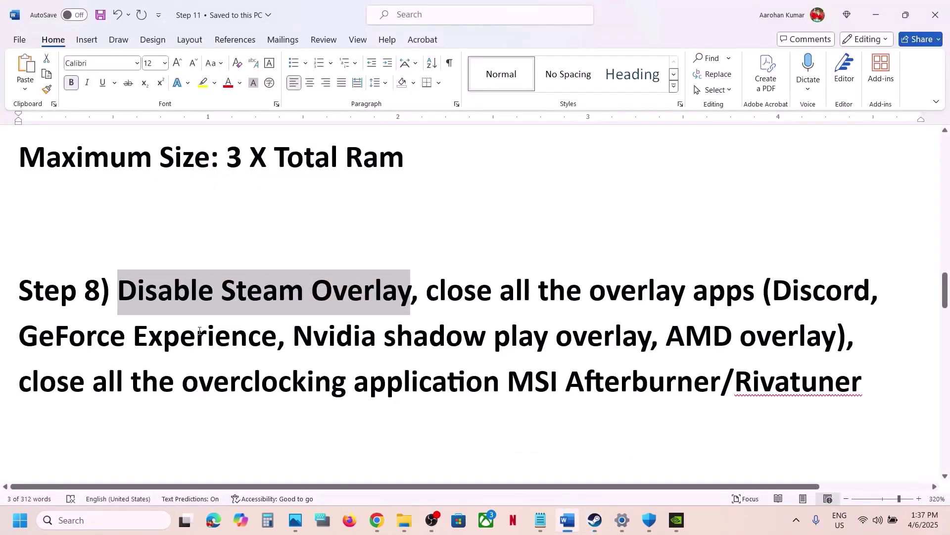
pyautogui.doubleClick(794, 290)
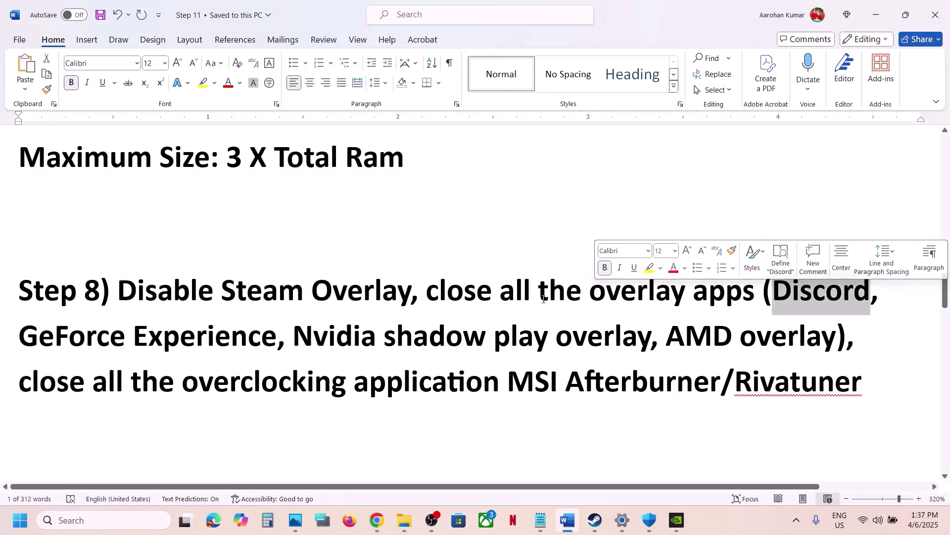
pyautogui.moveTo(30, 336); pyautogui.dragTo(276, 337)
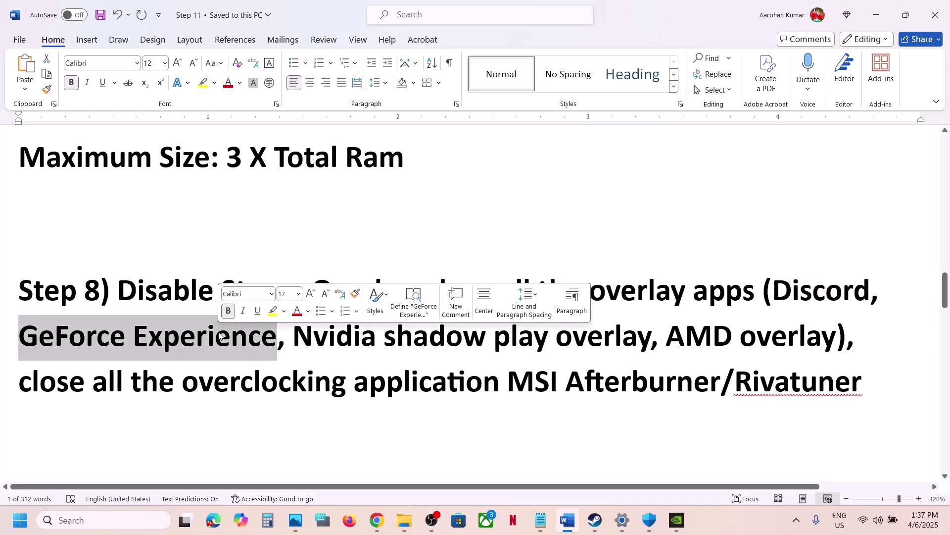
# - Switch to the NVIDIA app, check the NVIDIA overlay setting, and close the app
pyautogui.click(676, 519)
pyautogui.click(27, 243)
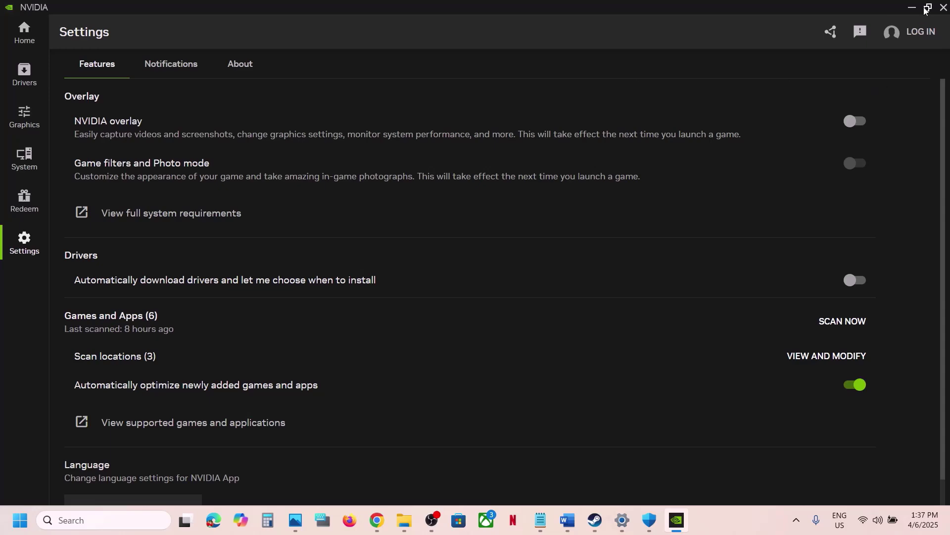
pyautogui.click(943, 7)
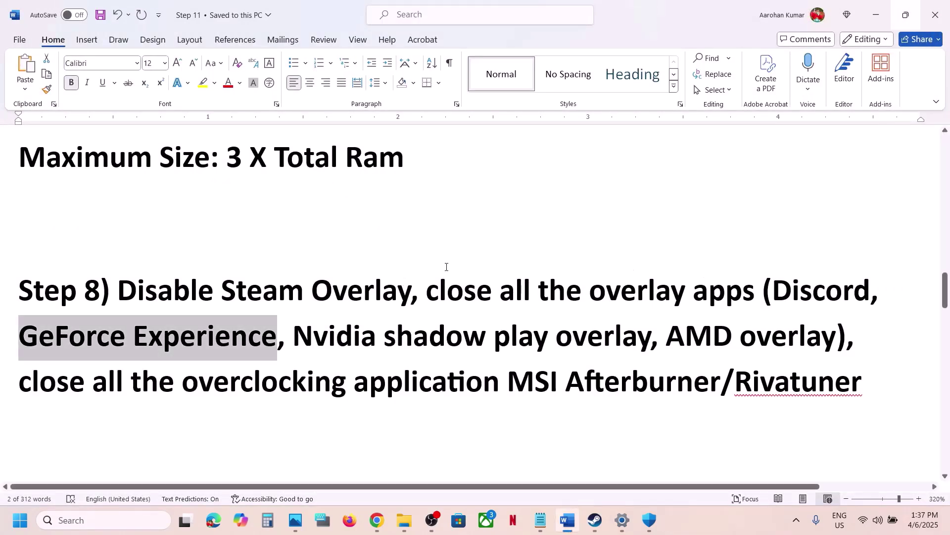
# - Highlight the instruction to close overlay apps, copy "MSI Afterburner" from Step 8, and launch that app through Windows search
pyautogui.moveTo(436, 289); pyautogui.dragTo(761, 292)
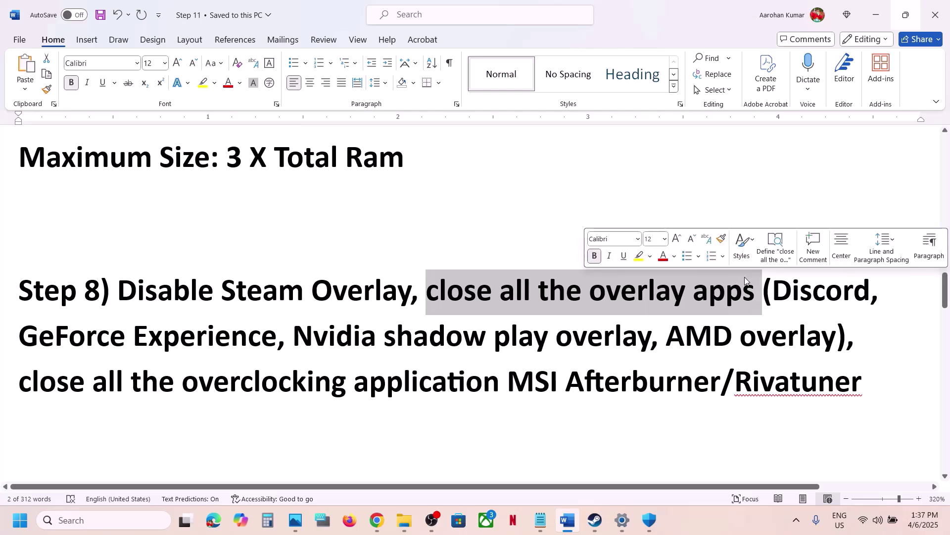
pyautogui.moveTo(63, 401); pyautogui.dragTo(683, 385)
pyautogui.hotkey('ctrl', 'c')
pyautogui.click(509, 382)
pyautogui.click(133, 512)
pyautogui.hotkey('ctrl', 'v')
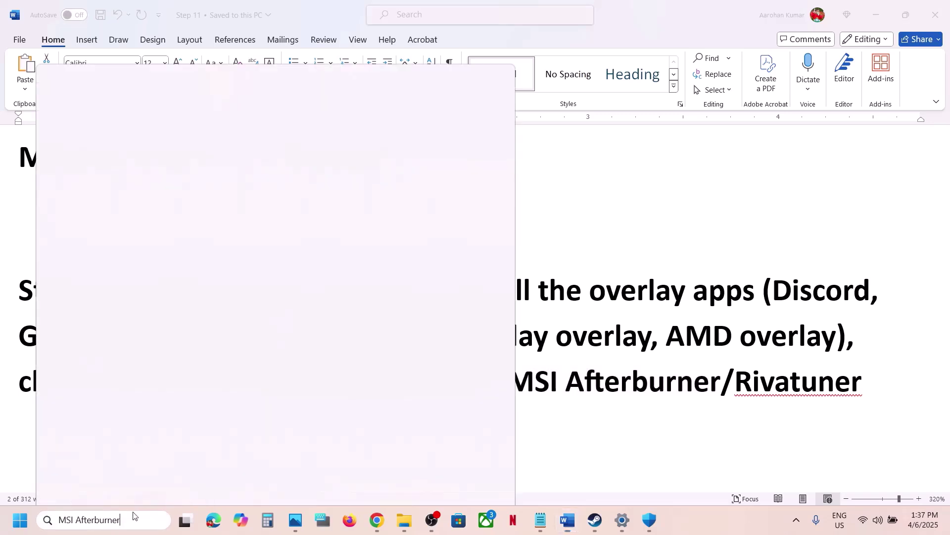
pyautogui.click(138, 148)
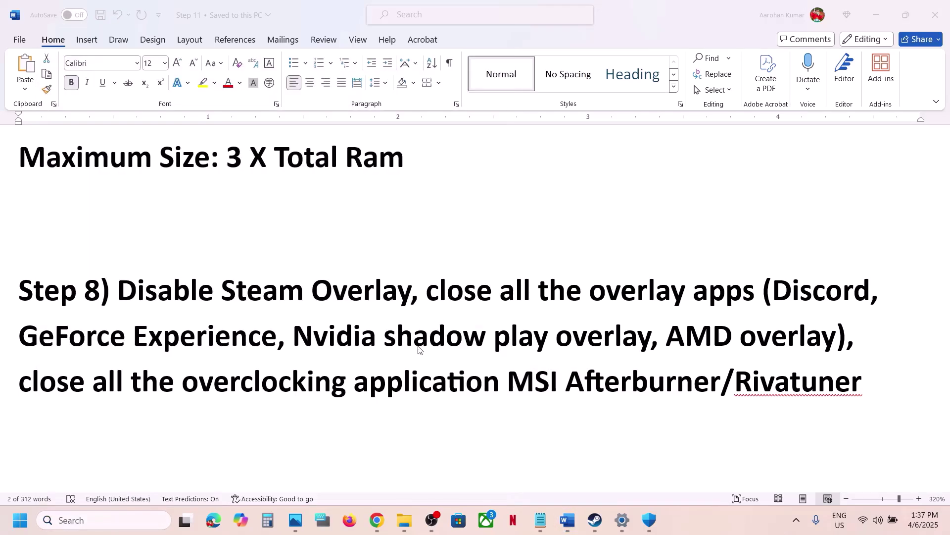
# - Copy "Rivatuner" from Step 8 and launch RivaTuner Statistics Server through Windows search
pyautogui.keyDown('ctrl'); pyautogui.doubleClick(799, 384); pyautogui.keyUp('ctrl')
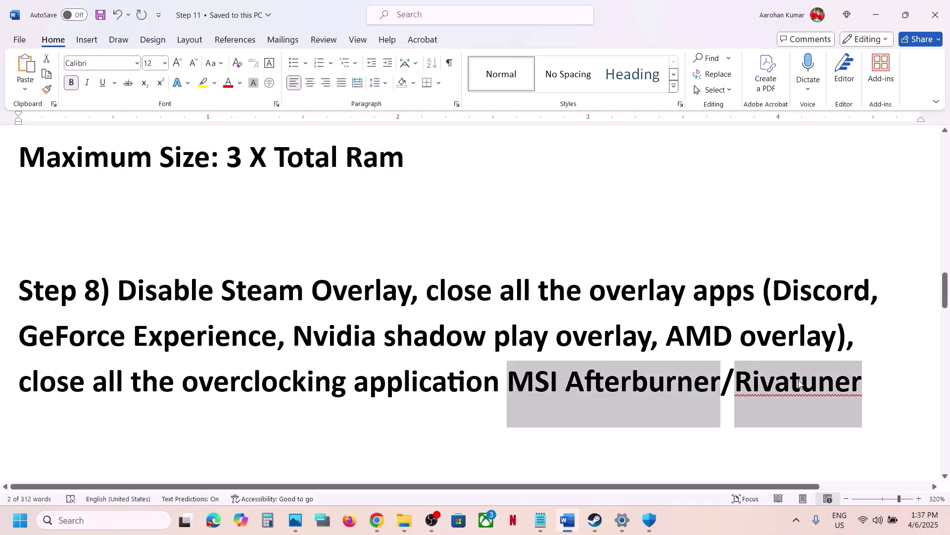
pyautogui.doubleClick(800, 383)
pyautogui.hotkey('ctrl', 'c')
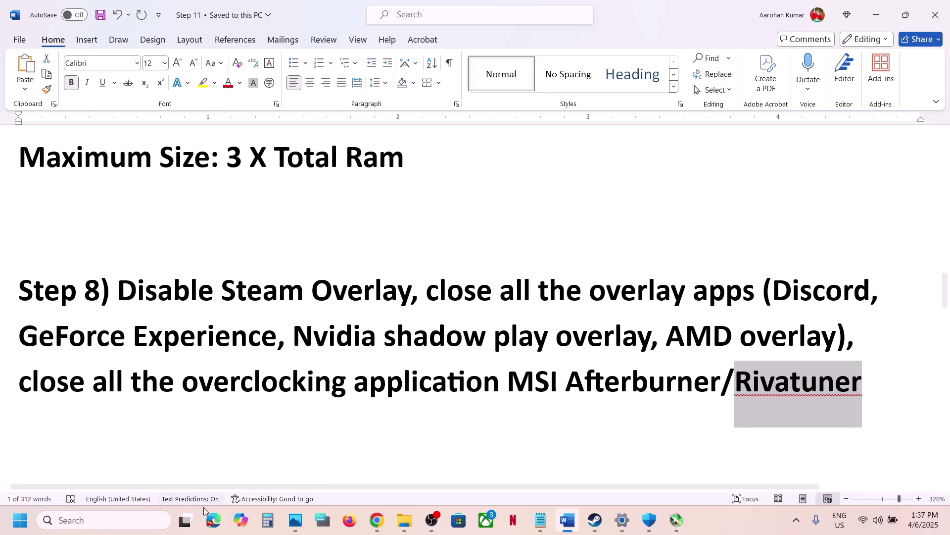
pyautogui.click(164, 519)
pyautogui.hotkey('ctrl', 'v')
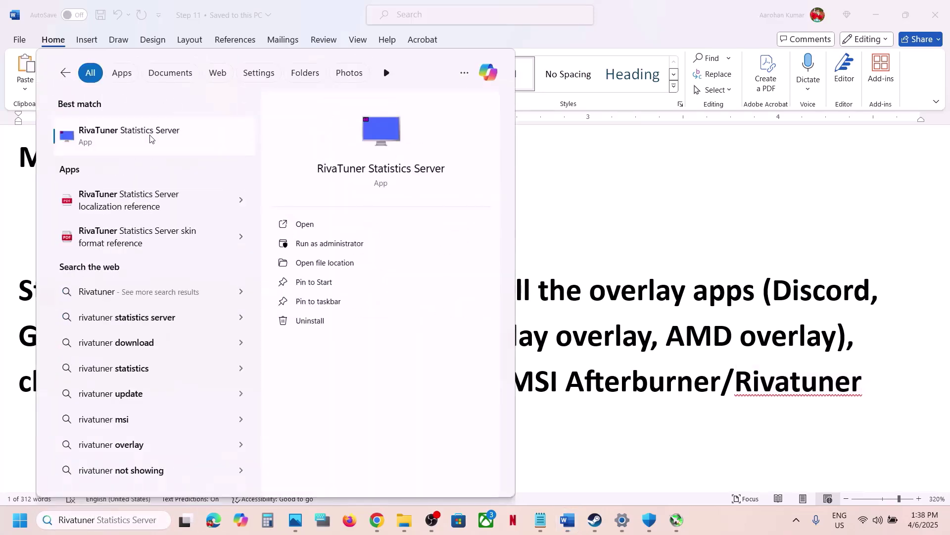
pyautogui.click(150, 138)
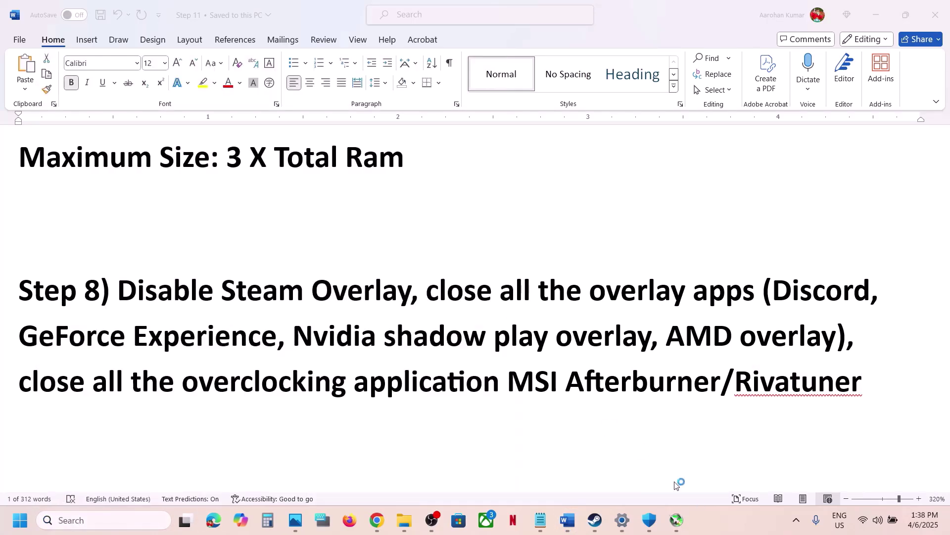
# - Minimize the MSI Afterburner window, and exit both MSI Afterburner and RivaTuner Statistics Server running in the background
pyautogui.click(677, 520)
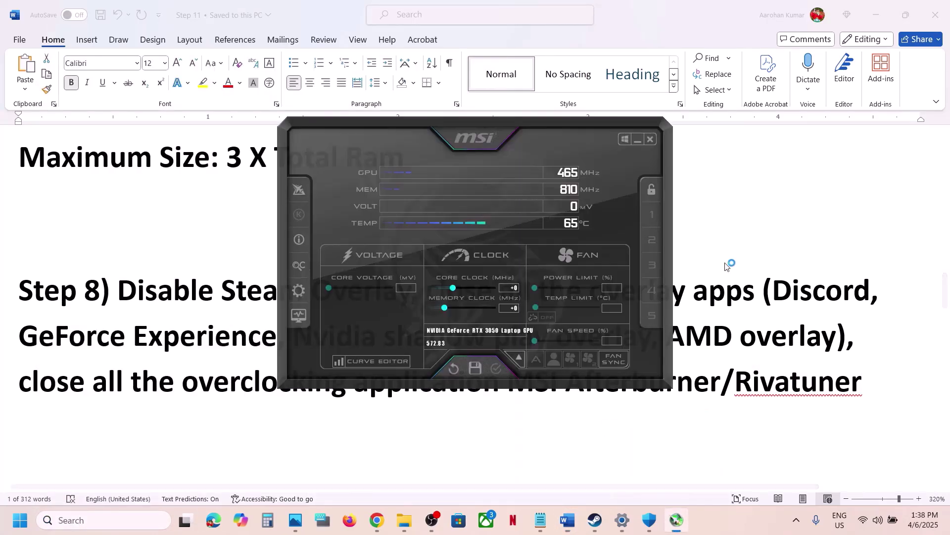
pyautogui.click(638, 139)
pyautogui.click(797, 521)
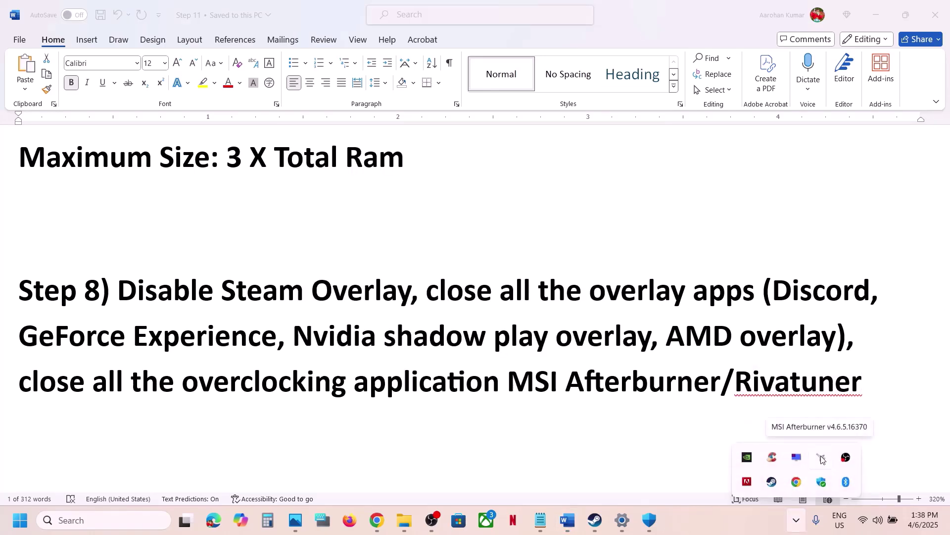
pyautogui.rightClick(822, 459)
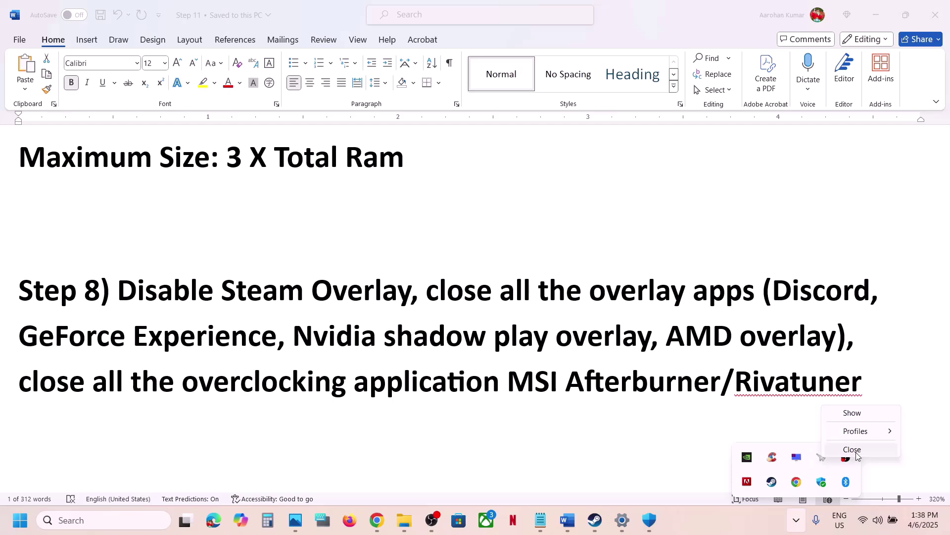
pyautogui.click(853, 450)
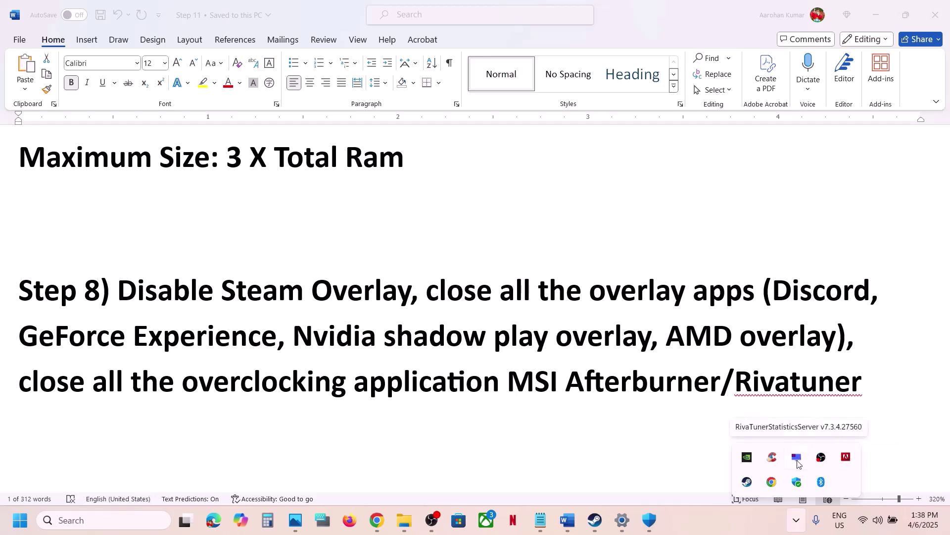
pyautogui.rightClick(798, 463)
pyautogui.click(828, 496)
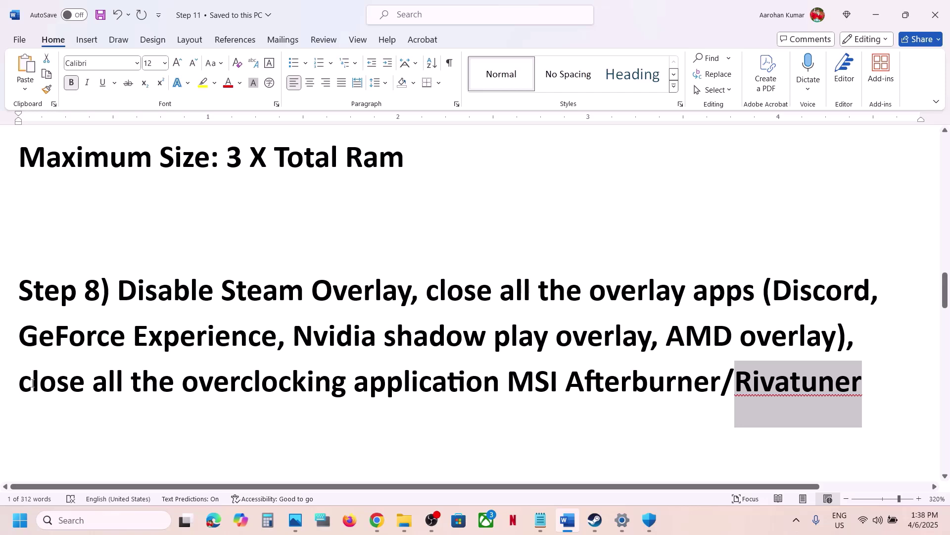
# - Highlight the instruction to close overclocking applications in Word, and highlight "Install install_pspc_sdk_runtime" in Step 9
pyautogui.moveTo(31, 381); pyautogui.dragTo(490, 377)
pyautogui.scroll(-4, 490, 377)
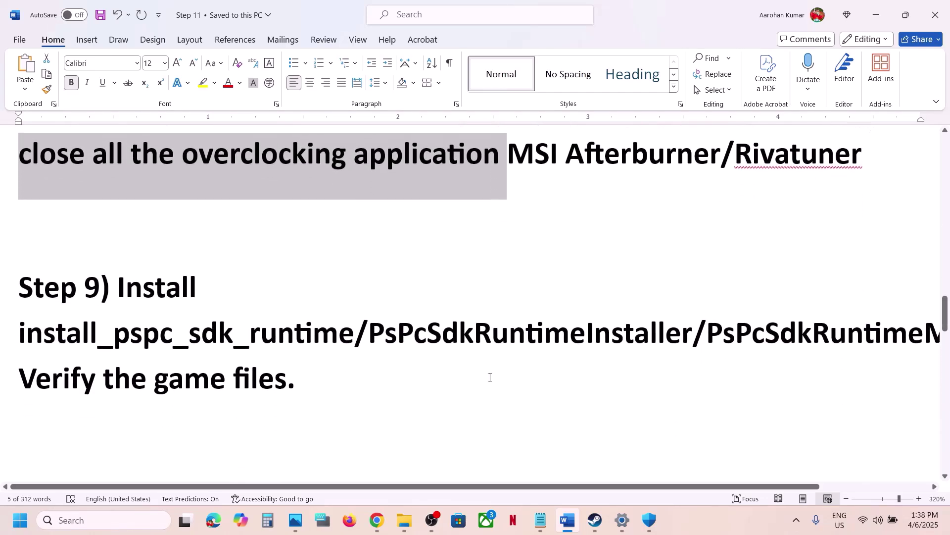
pyautogui.moveTo(124, 300); pyautogui.dragTo(354, 337)
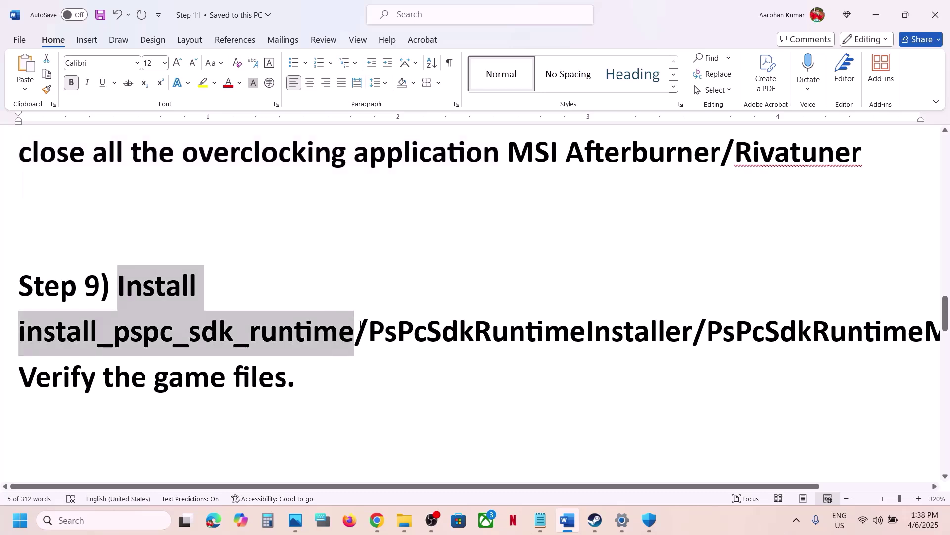
# - Switch to Steam, open the local files folder of The Last of Us Part II Remastered, and locate install_pspc_sdk_runtime
pyautogui.click(592, 526)
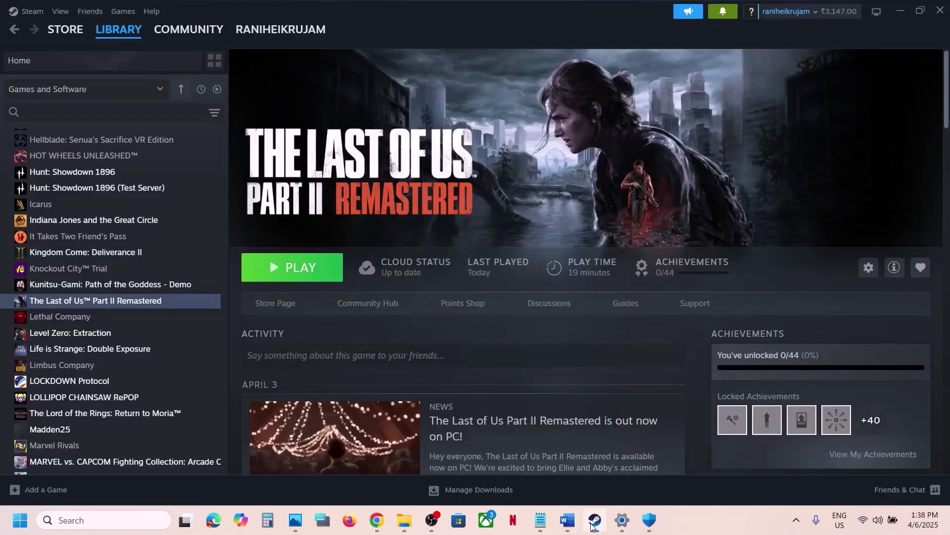
pyautogui.rightClick(131, 299)
pyautogui.moveTo(183, 372)
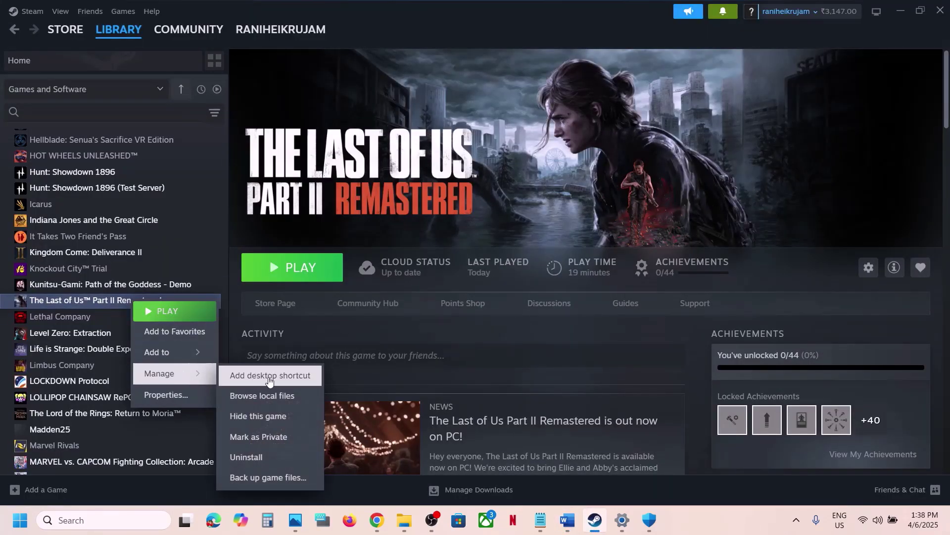
pyautogui.click(290, 395)
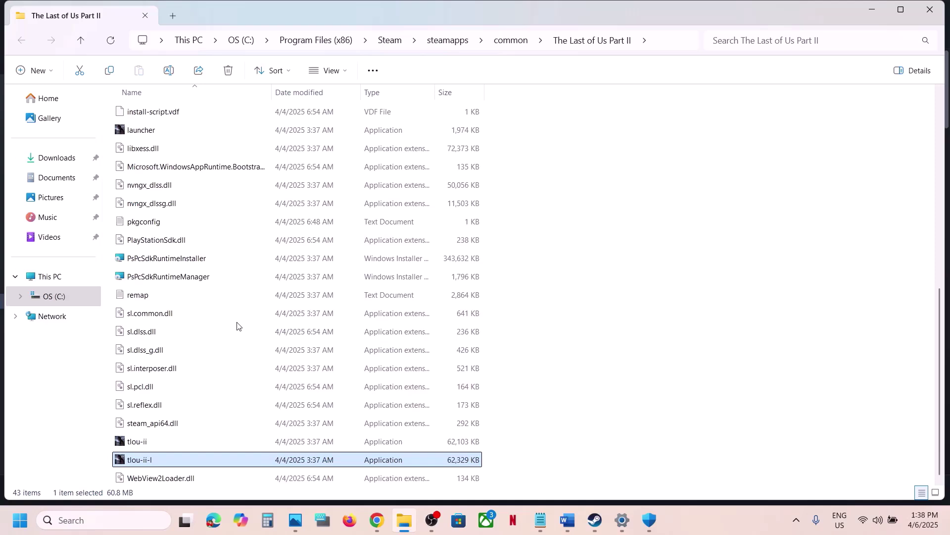
pyautogui.scroll(2, 210, 215)
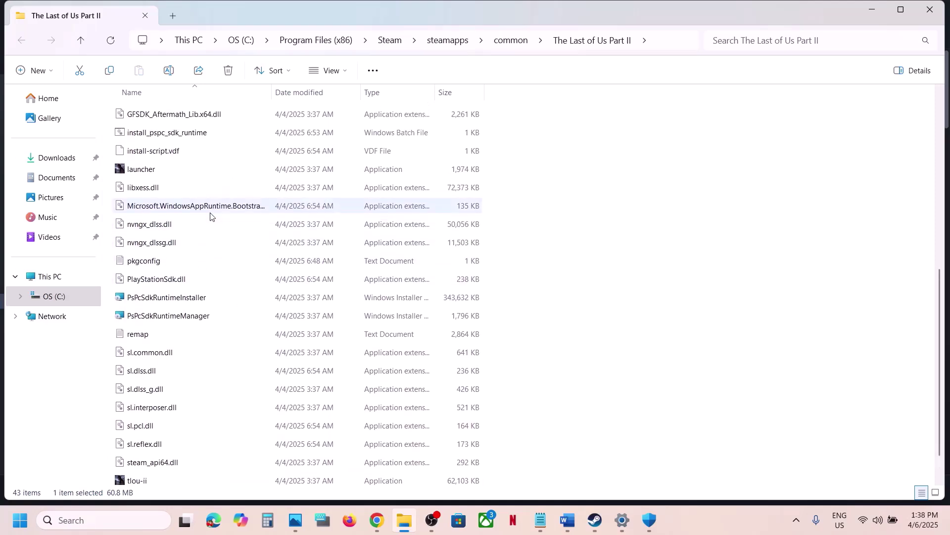
# - Run install_pspc_sdk_runtime from the game folder as administrator and dismiss the console once the installation finishes
pyautogui.click(171, 164)
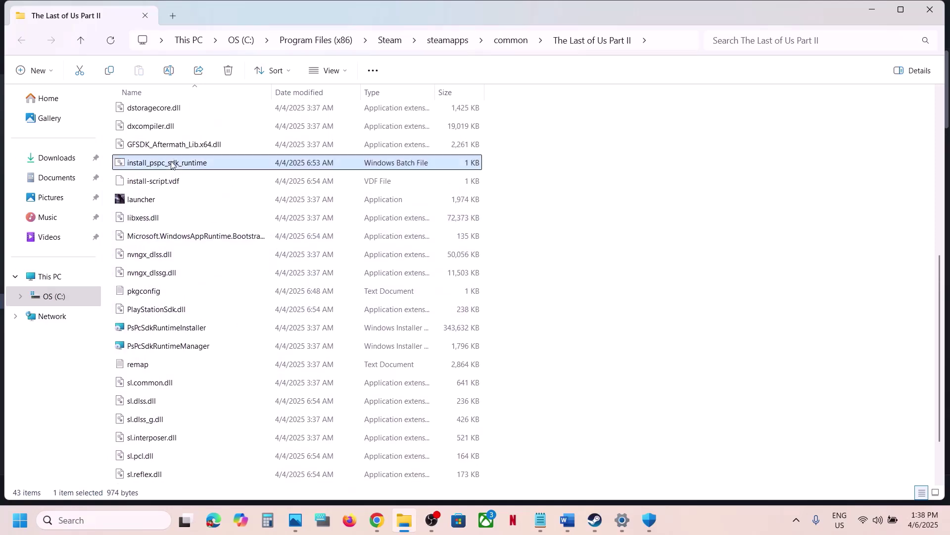
pyautogui.rightClick(210, 167)
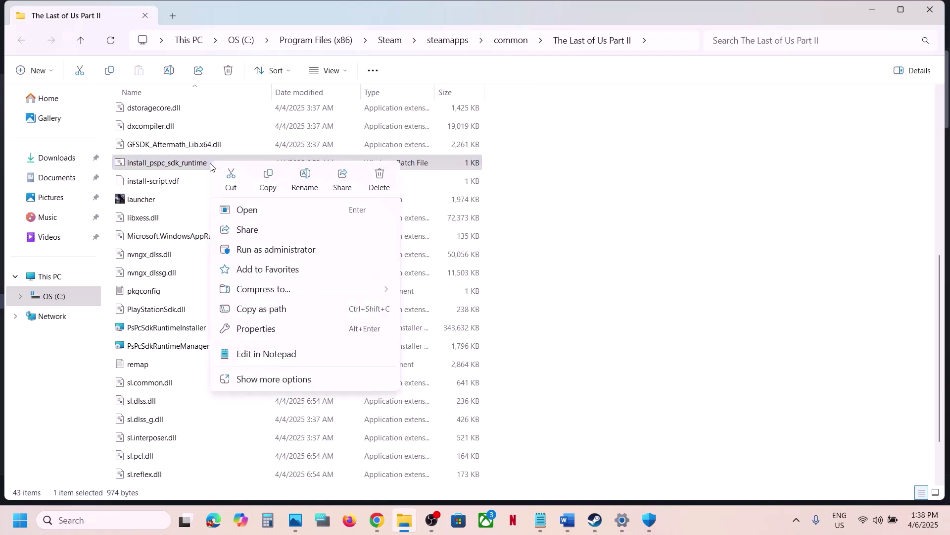
pyautogui.click(255, 250)
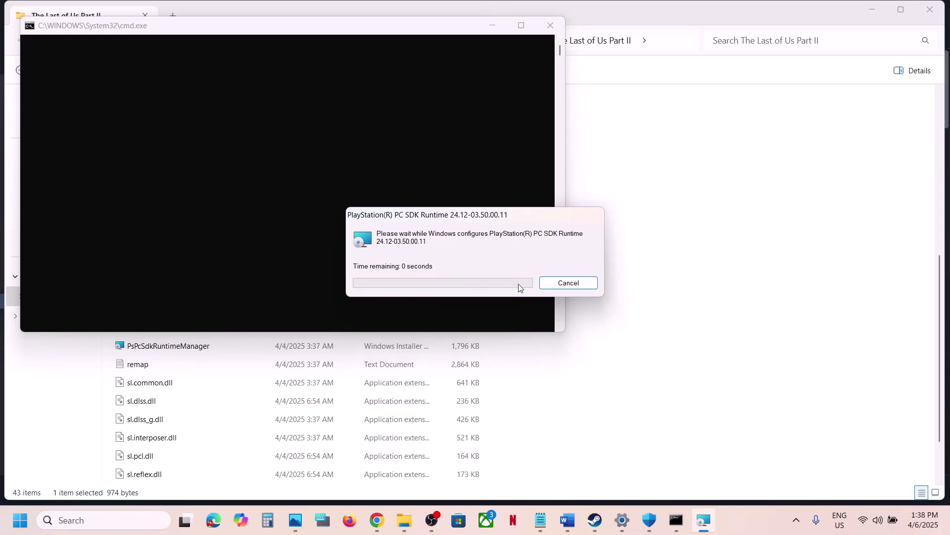
pyautogui.click(397, 213)
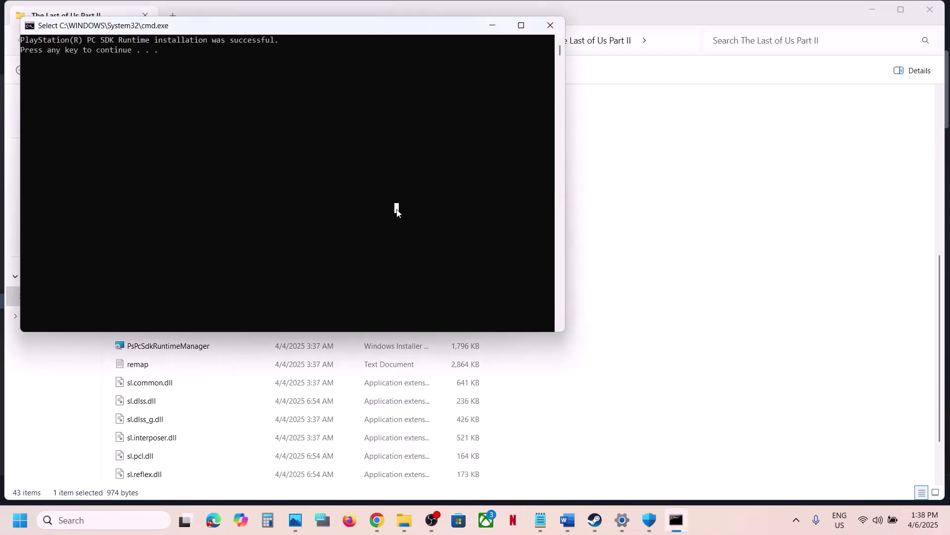
pyautogui.press('Return')
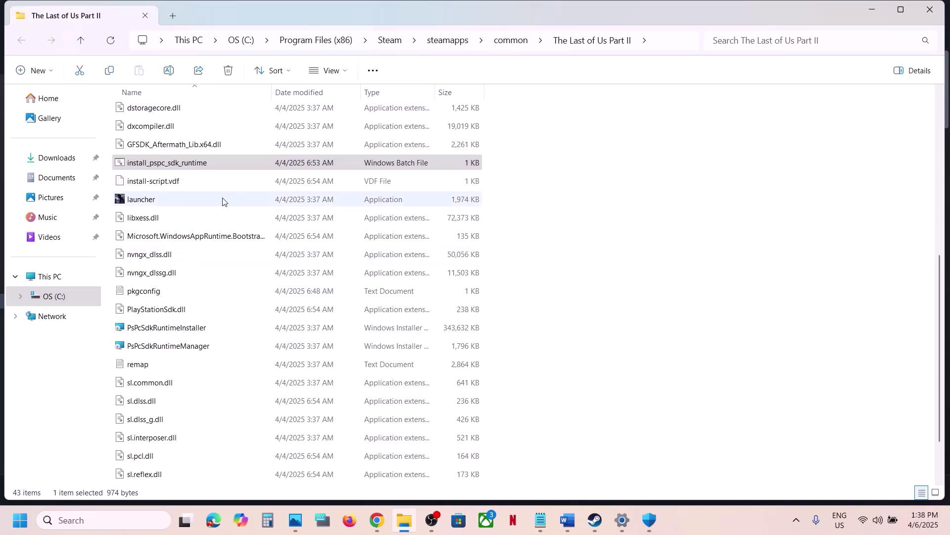
# - Run PsPcSdkRuntimeInstaller from the game folder, and select PsPcSdkRuntimeManager
pyautogui.scroll(-2, 208, 270)
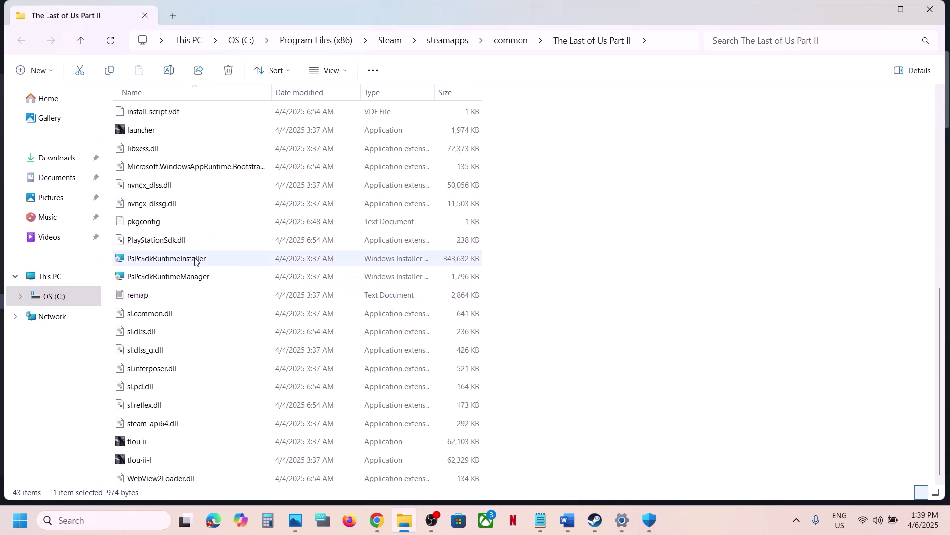
pyautogui.click(197, 259)
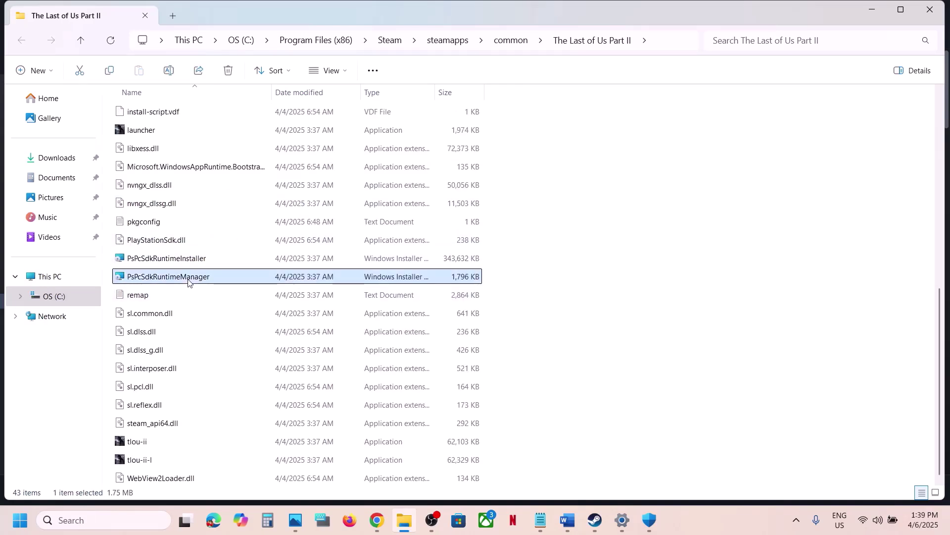
pyautogui.click(189, 263)
pyautogui.doubleClick(194, 263)
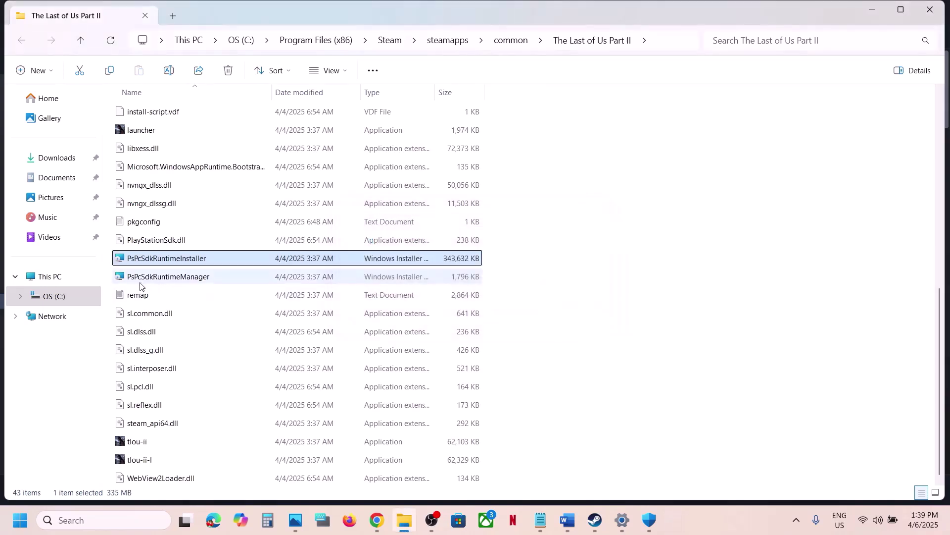
pyautogui.click(159, 282)
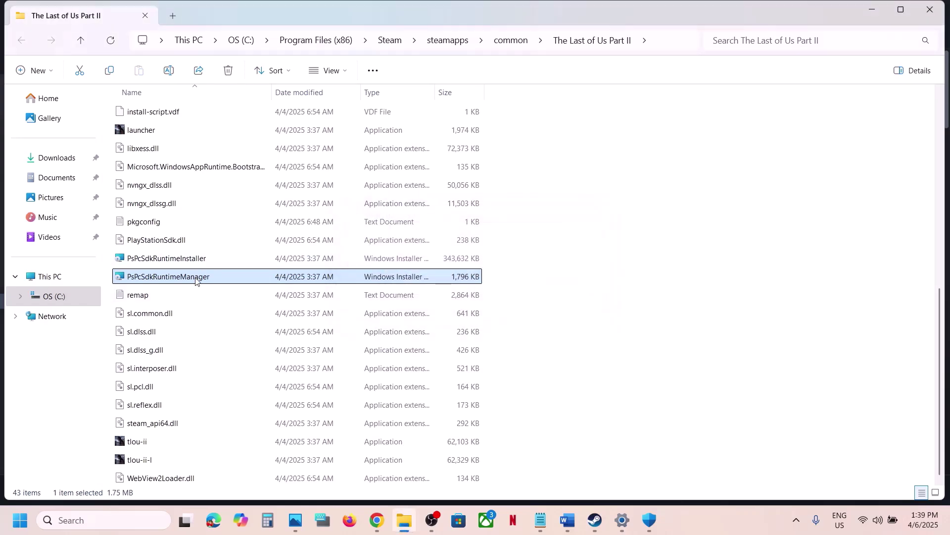
# - Switch to the Word document and highlight "Verify the game files." in Step 9
pyautogui.click(598, 526)
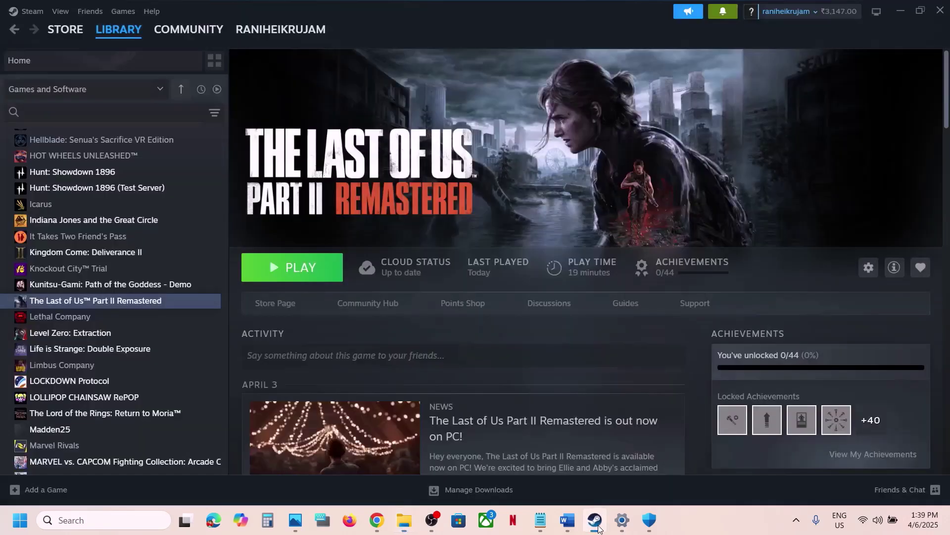
pyautogui.click(568, 519)
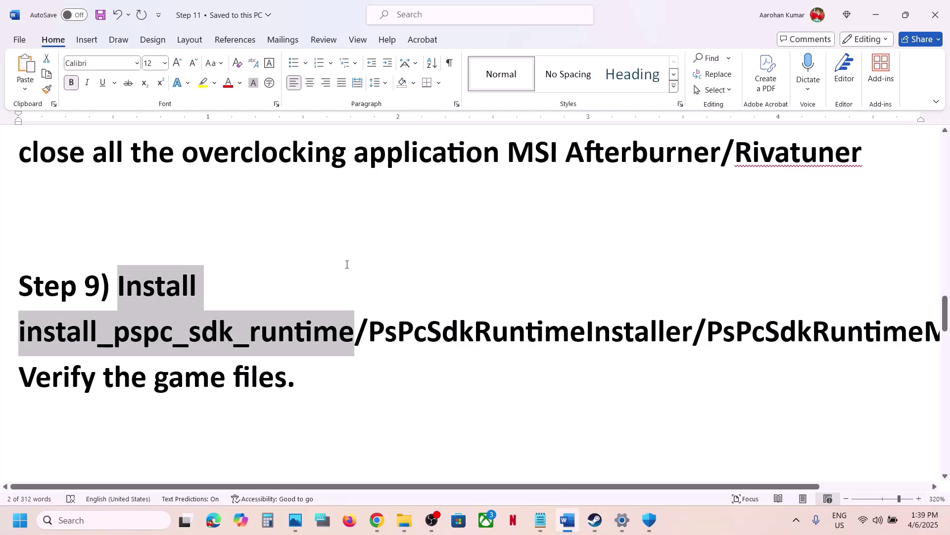
pyautogui.scroll(-3, 347, 265)
pyautogui.scroll(3, 346, 265)
pyautogui.tripleClick(321, 349)
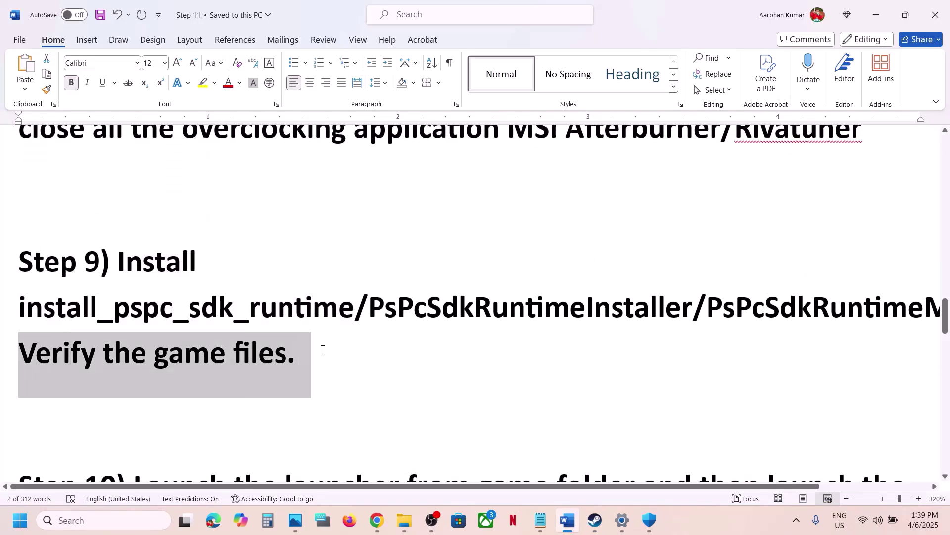
# - Switch to Steam and start verifying the integrity of The Last of Us Part II Remastered's installed files
pyautogui.click(595, 520)
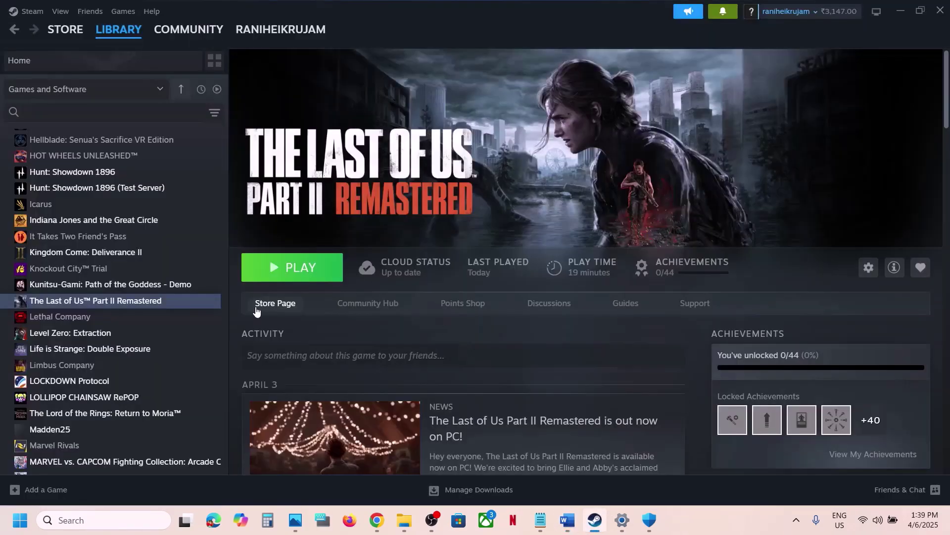
pyautogui.rightClick(137, 300)
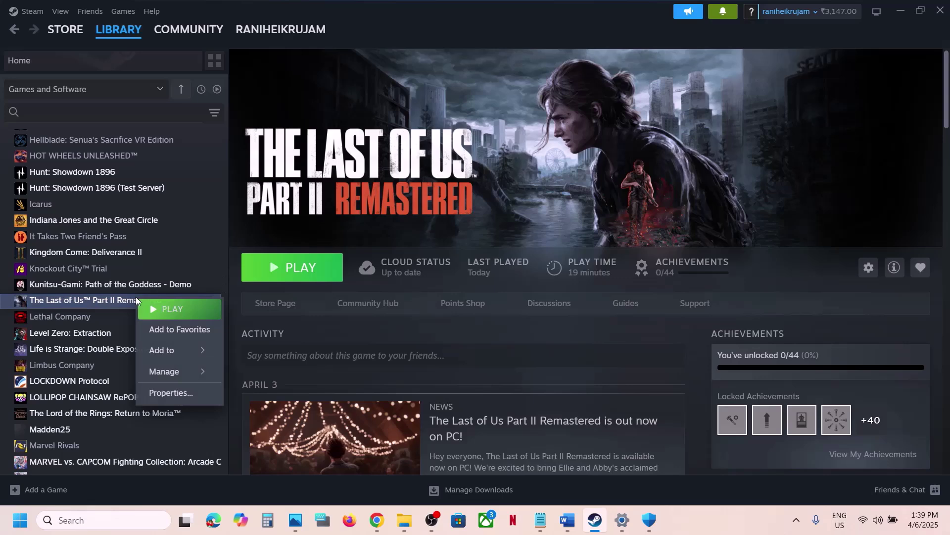
pyautogui.click(184, 391)
pyautogui.click(268, 201)
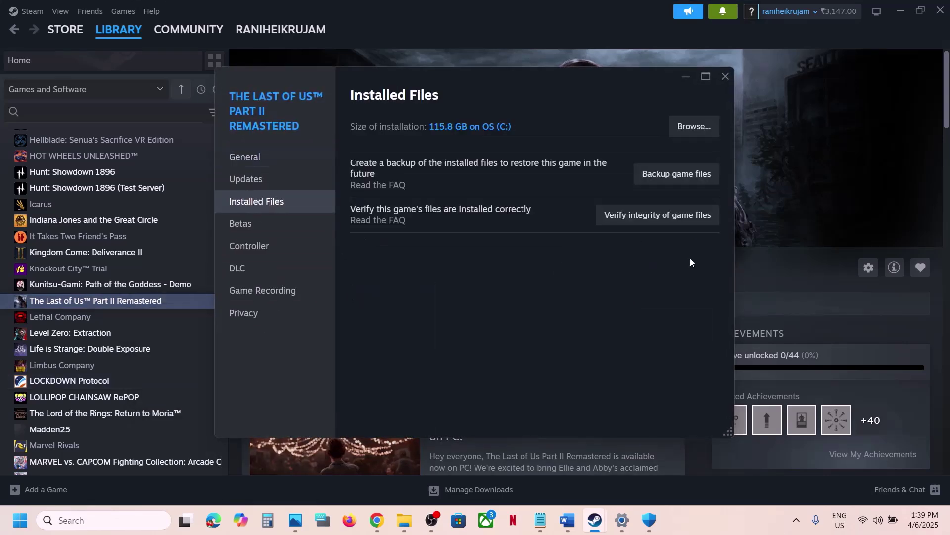
pyautogui.click(676, 220)
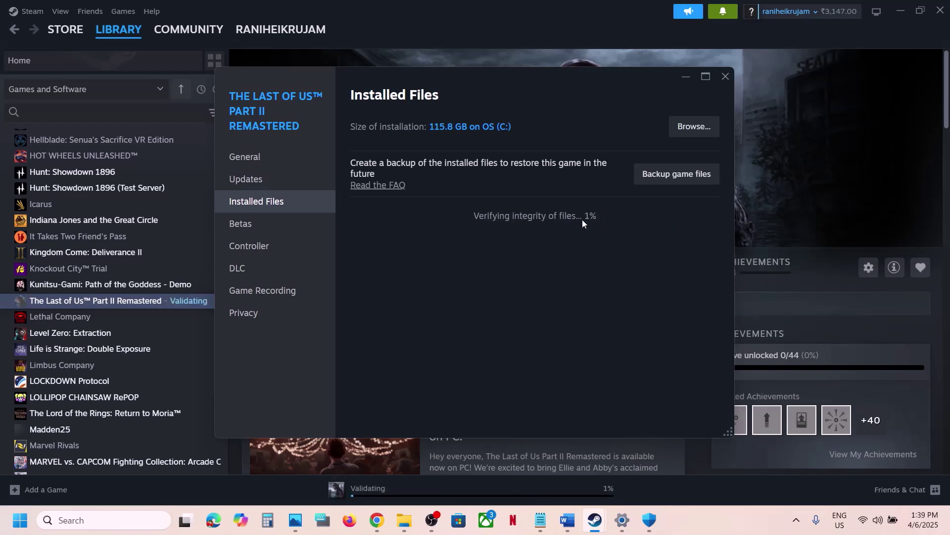
pyautogui.click(746, 227)
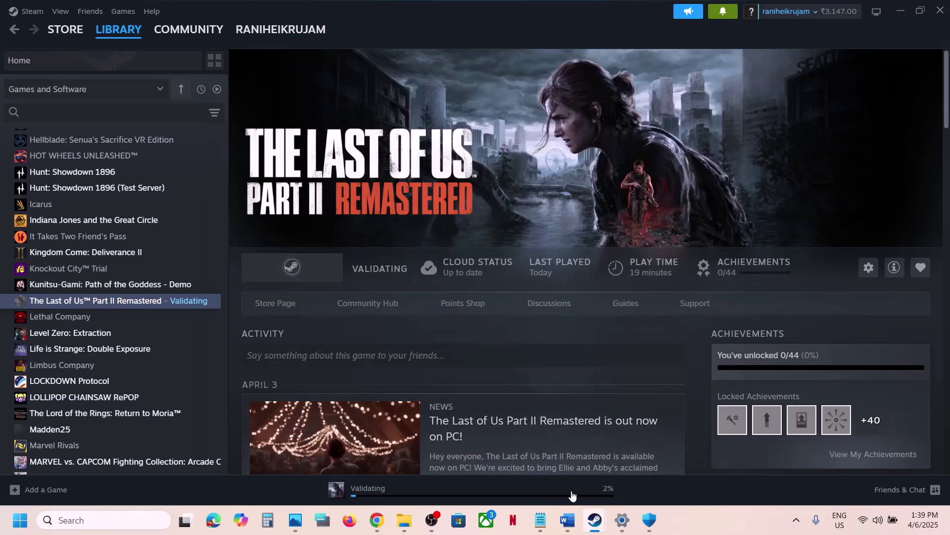
# - Switch to Word and highlight "Launch the launcher from game folder" in Step 10
pyautogui.click(568, 519)
pyautogui.scroll(-4, 307, 282)
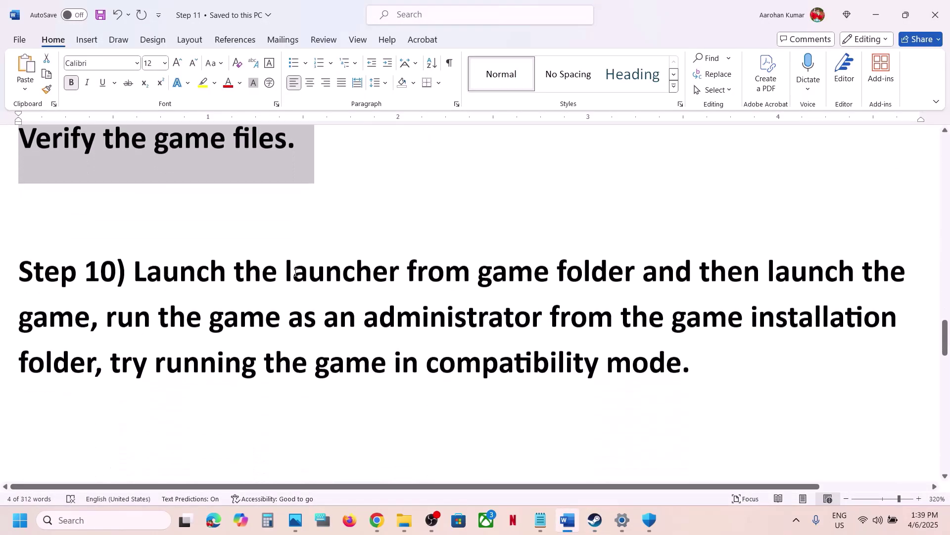
pyautogui.moveTo(134, 267); pyautogui.dragTo(628, 274)
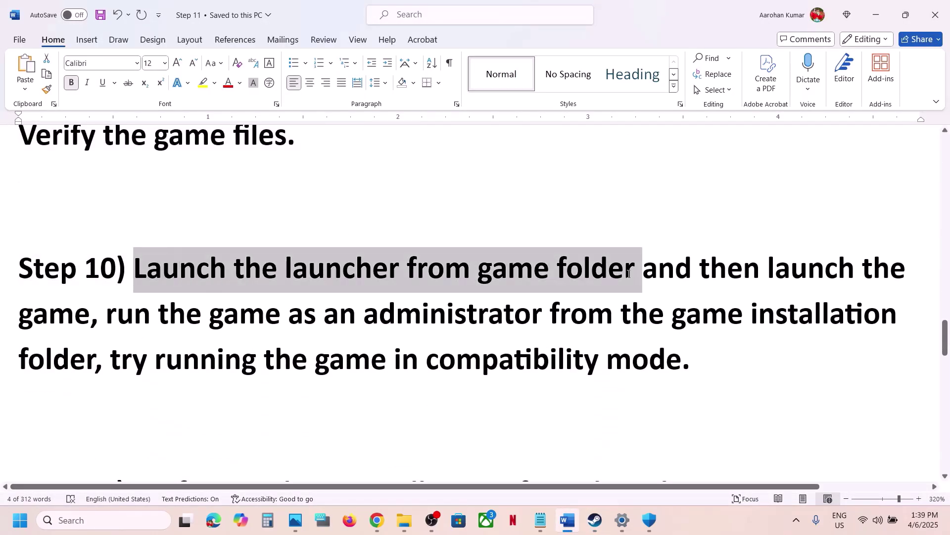
# - Switch to Steam, open the local files folder of The Last of Us Part II Remastered, and select the launcher application
pyautogui.click(595, 519)
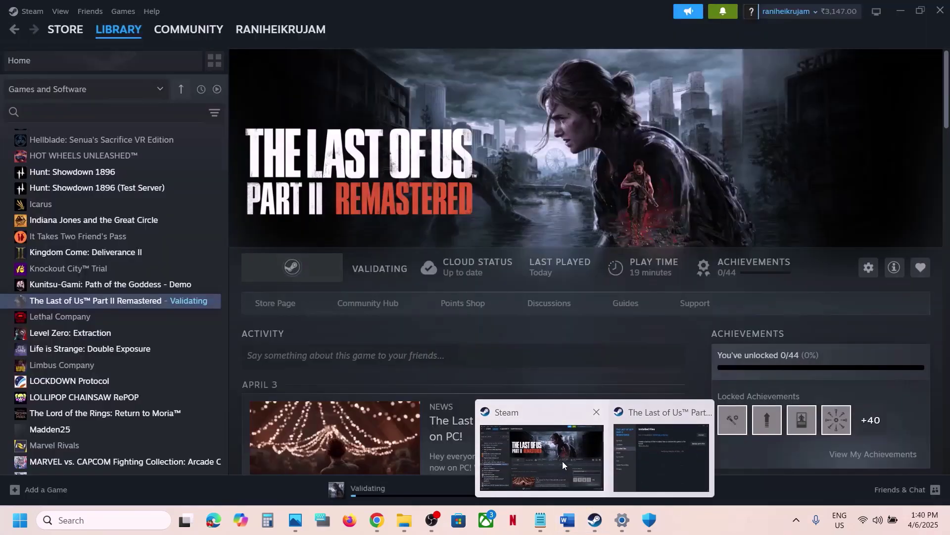
pyautogui.click(562, 461)
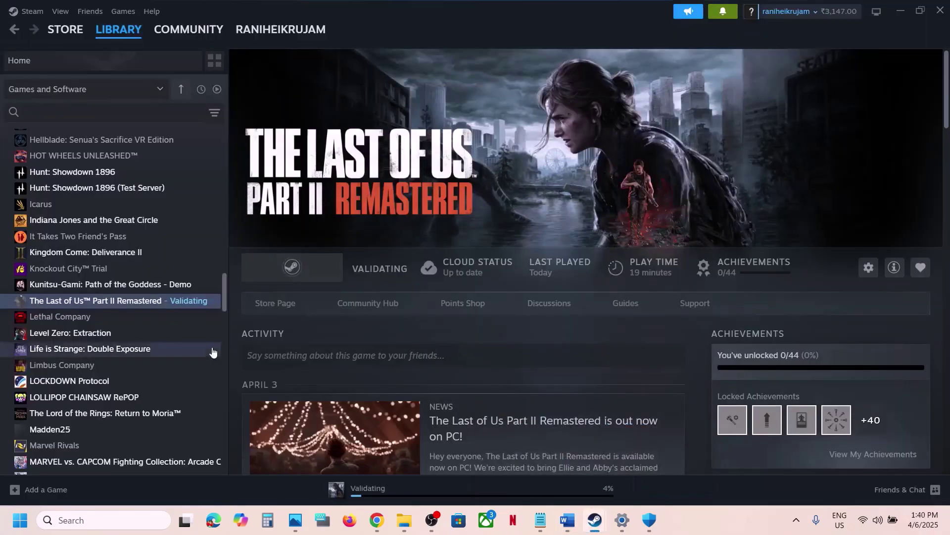
pyautogui.rightClick(165, 305)
pyautogui.moveTo(208, 353)
pyautogui.click(310, 377)
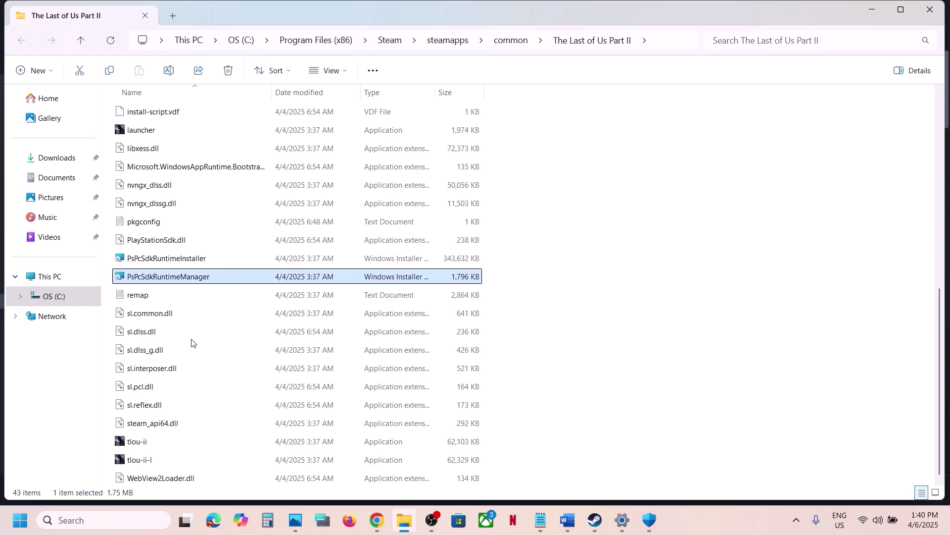
pyautogui.click(561, 524)
pyautogui.click(561, 524)
pyautogui.click(172, 200)
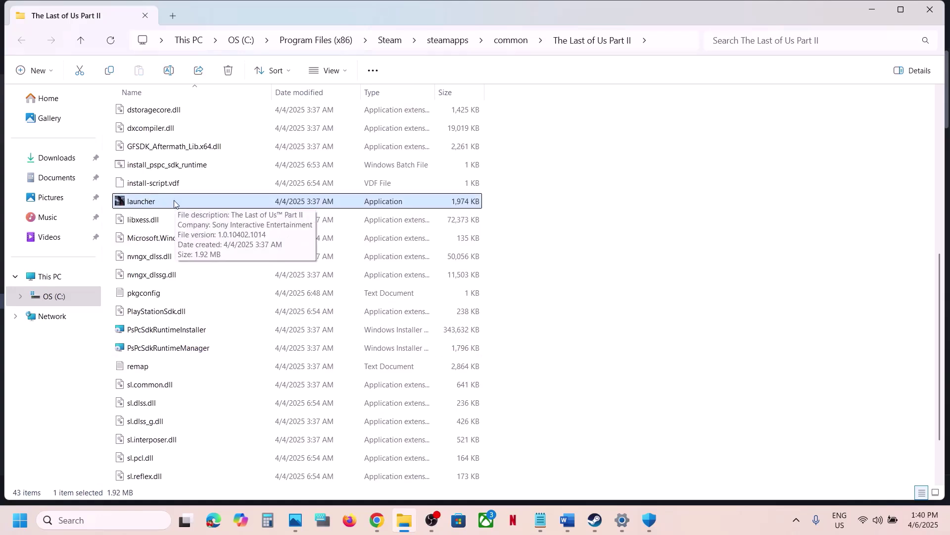
# - Set the tlou-ii application to run as an administrator in its compatibility properties, and apply the change
pyautogui.scroll(-2, 174, 203)
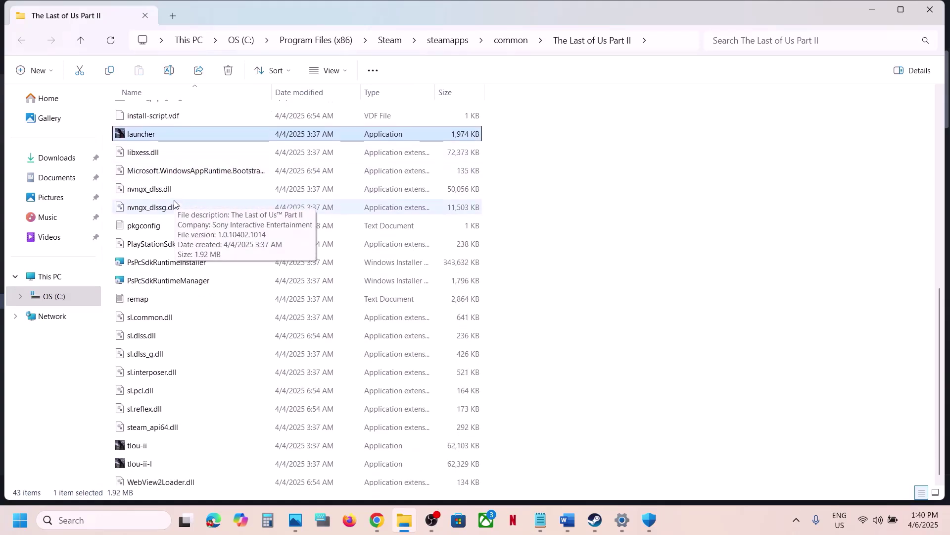
pyautogui.click(157, 446)
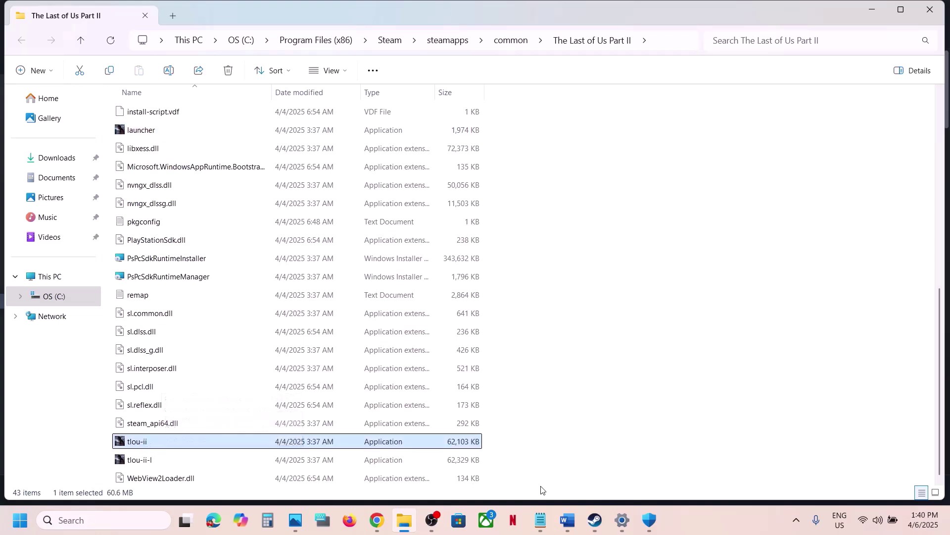
pyautogui.rightClick(158, 443)
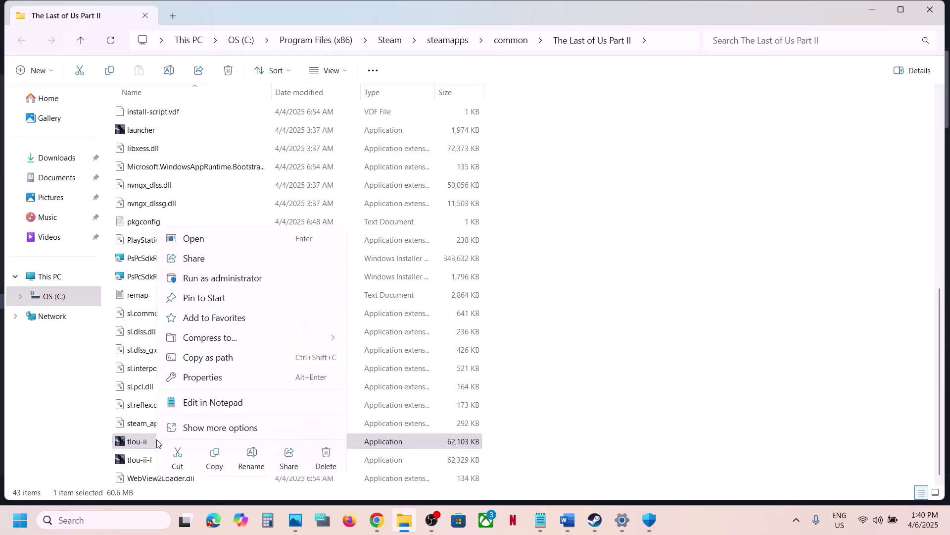
pyautogui.click(211, 378)
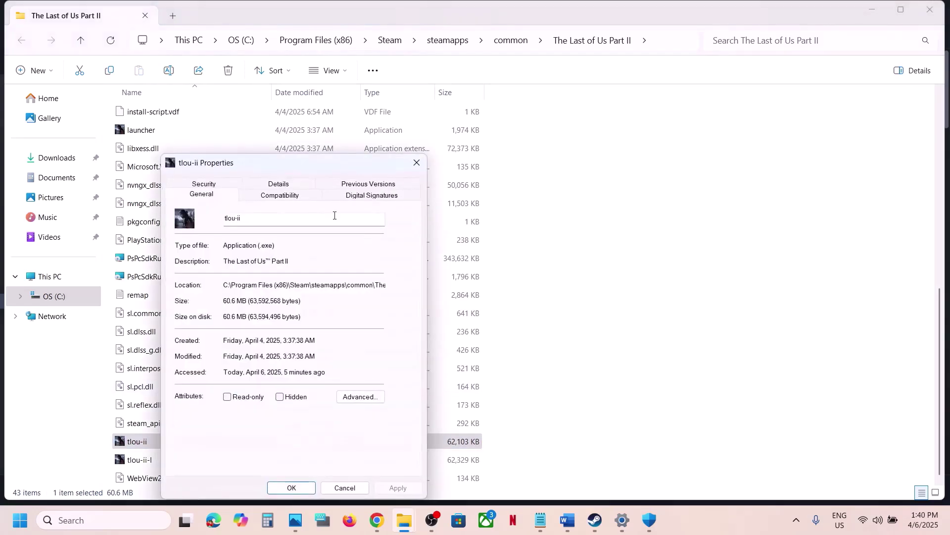
pyautogui.click(290, 198)
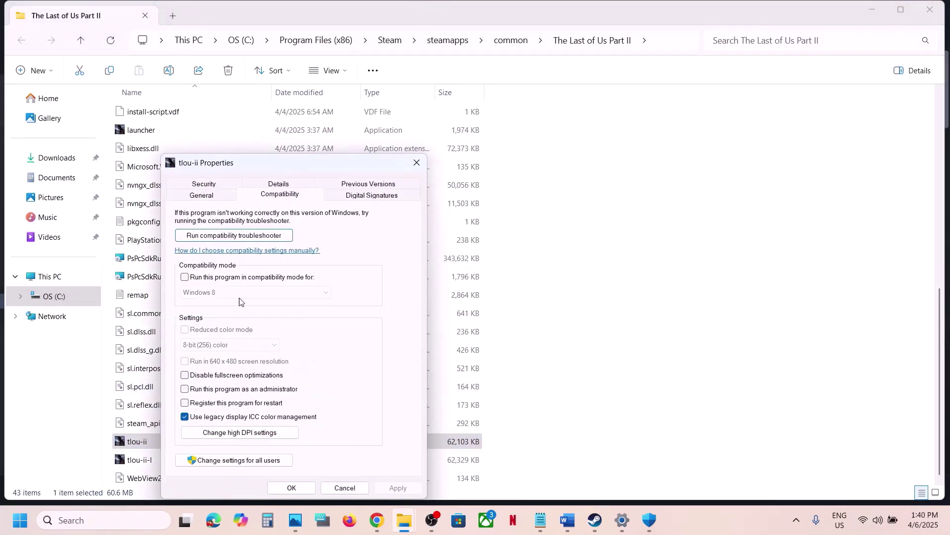
pyautogui.click(185, 390)
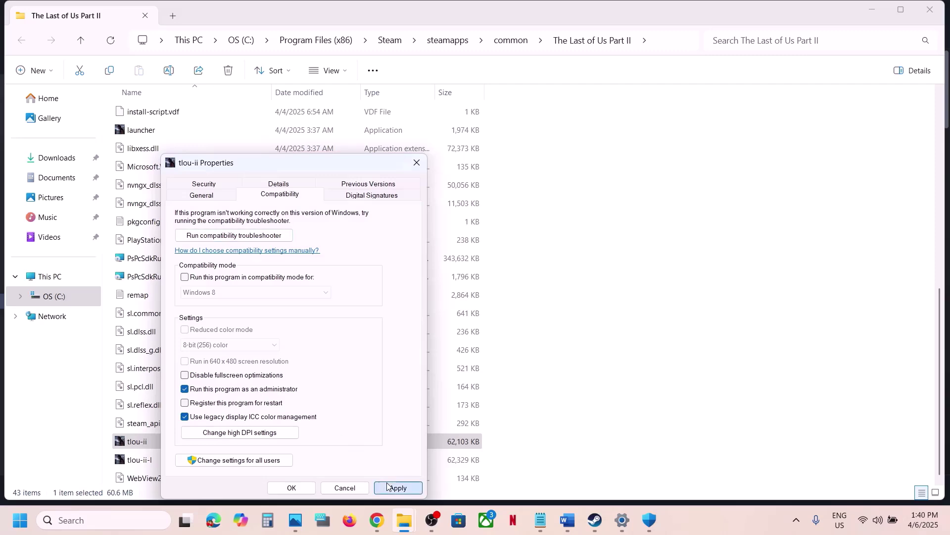
pyautogui.click(389, 488)
pyautogui.click(292, 488)
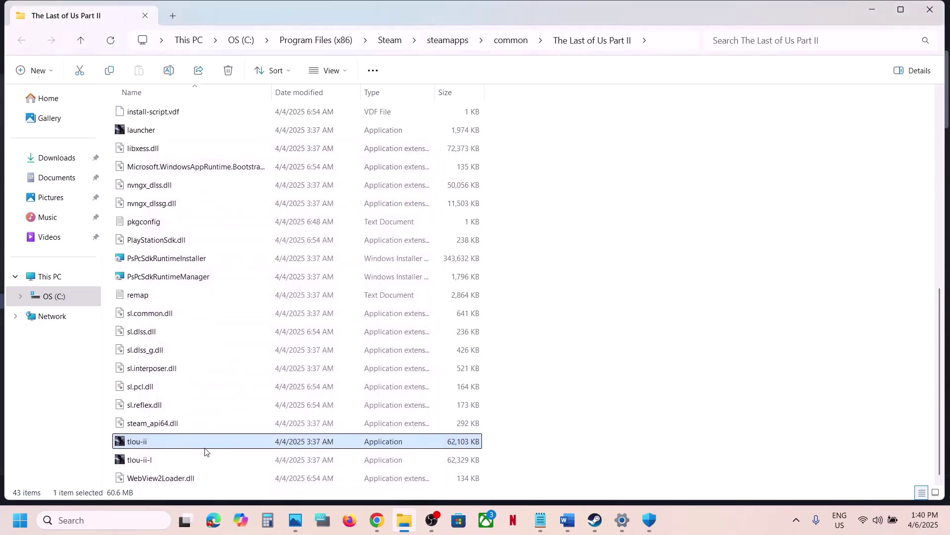
# - Enable Windows 8 compatibility mode in the tlou-ii application's properties and apply the change
pyautogui.rightClick(194, 446)
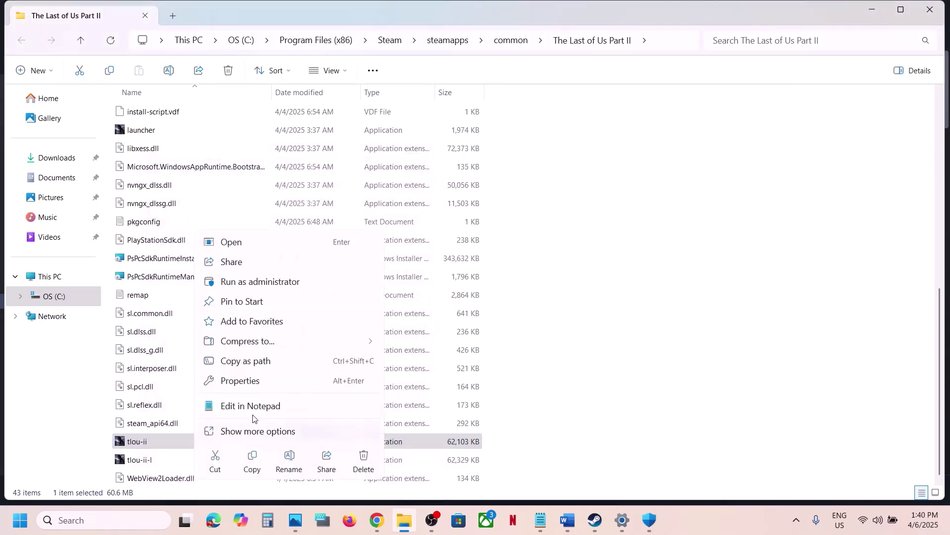
pyautogui.click(254, 381)
pyautogui.click(299, 198)
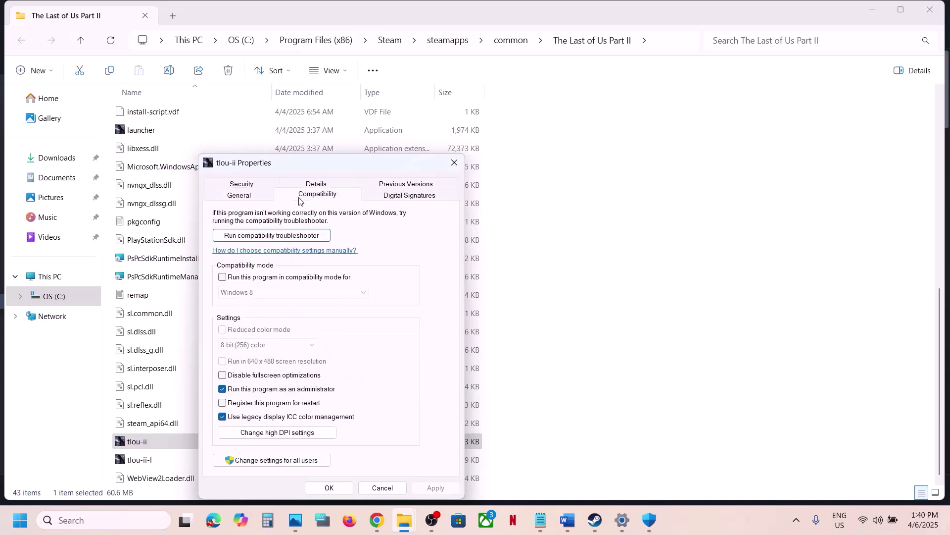
pyautogui.click(222, 277)
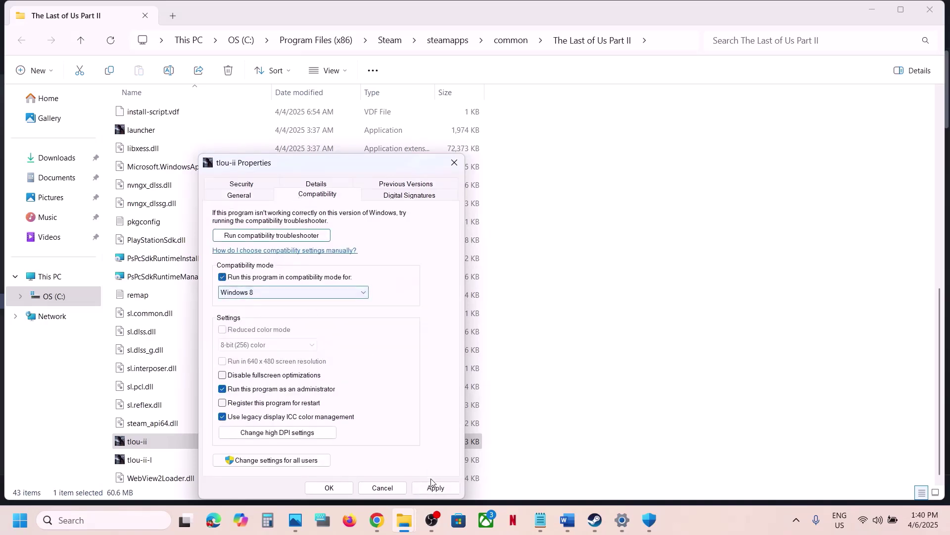
pyautogui.click(435, 488)
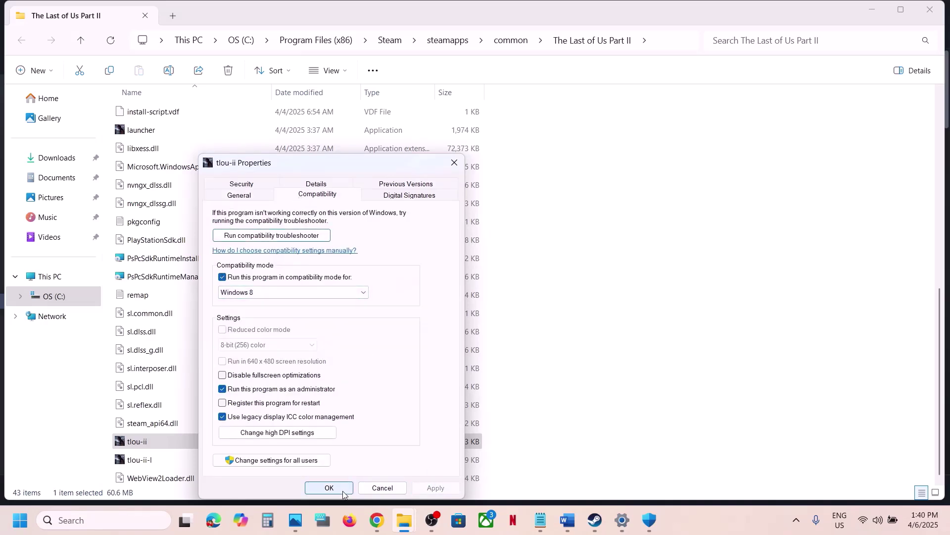
# - Change tlou-ii's compatibility mode to Windows 7, disable fullscreen optimizations, and apply both changes
pyautogui.click(259, 293)
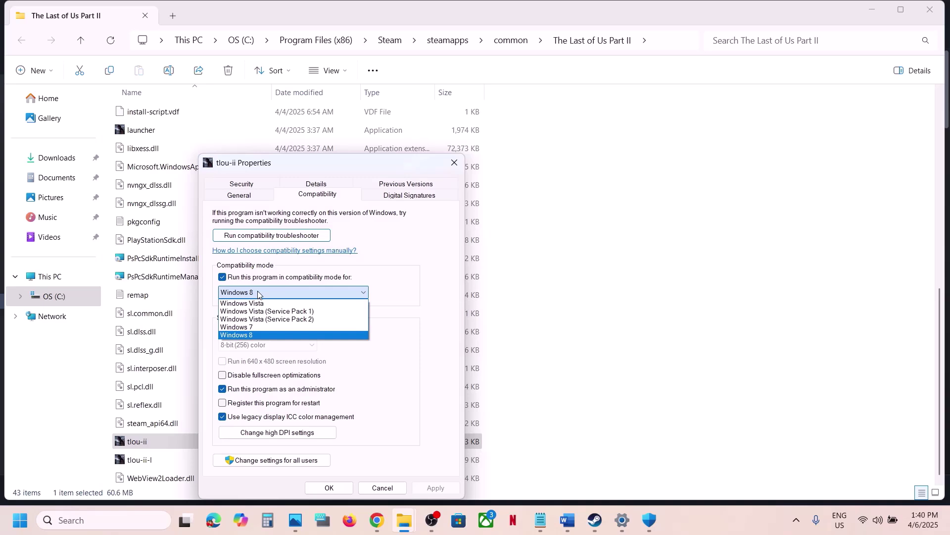
pyautogui.click(252, 327)
pyautogui.click(435, 488)
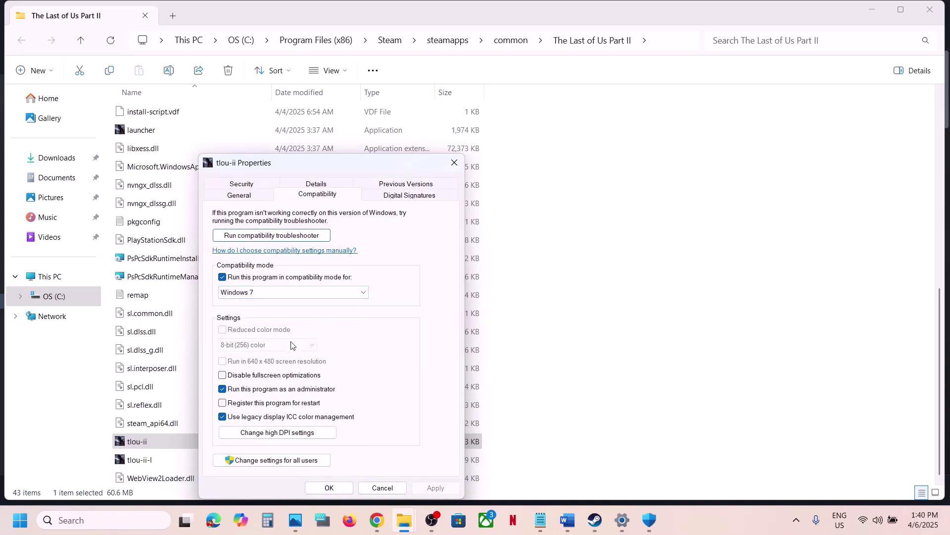
pyautogui.click(223, 375)
pyautogui.click(436, 487)
pyautogui.click(330, 488)
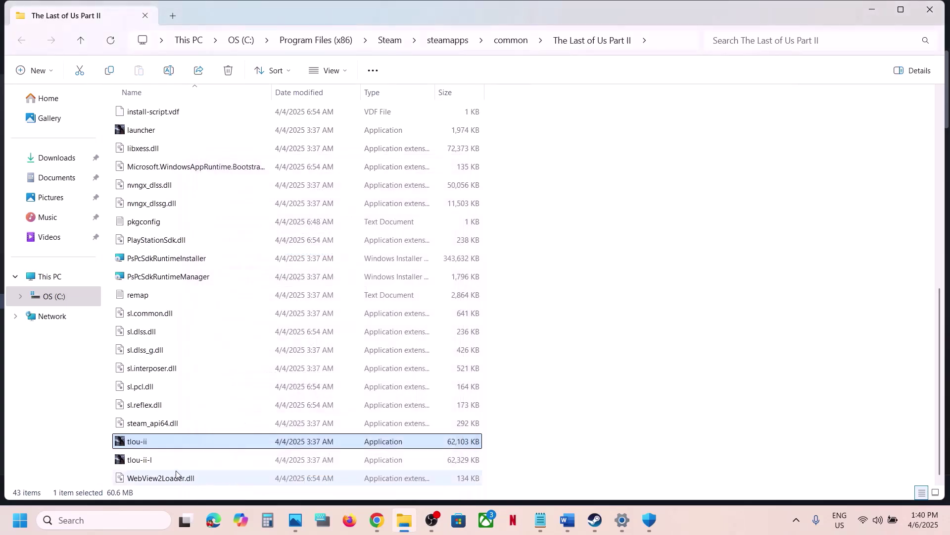
# - Clear tlou-ii's compatibility mode, disabled fullscreen optimizations, run as administrator and legacy display ICC color management options, and apply the changes
pyautogui.click(160, 467)
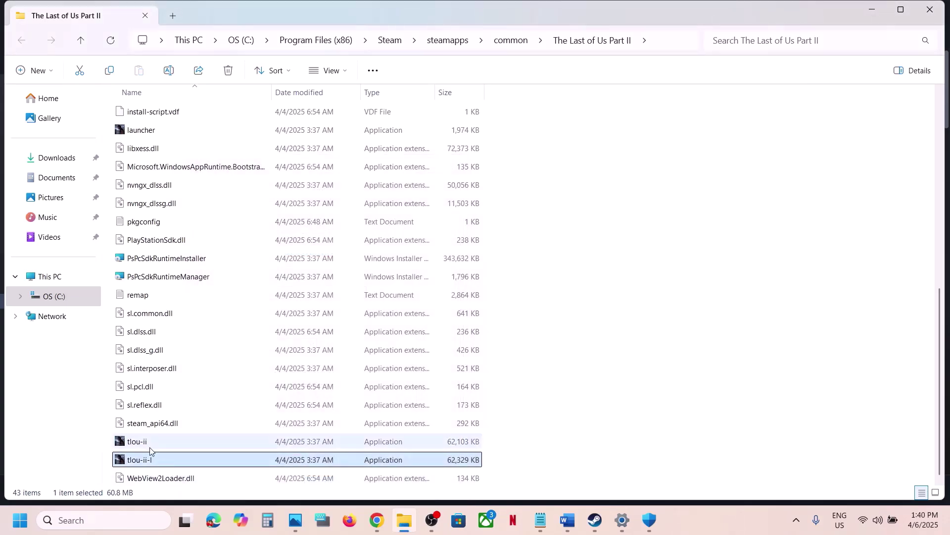
pyautogui.rightClick(148, 448)
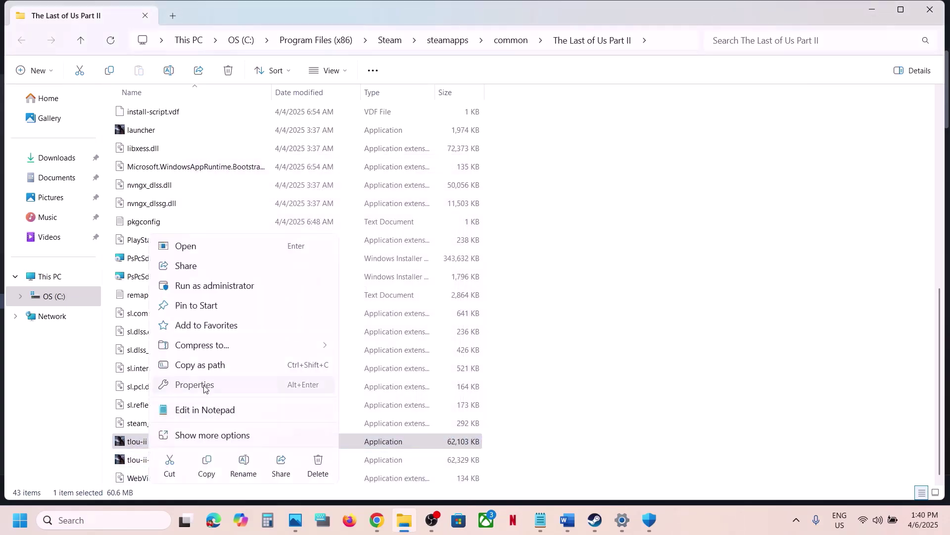
pyautogui.click(205, 390)
pyautogui.click(266, 198)
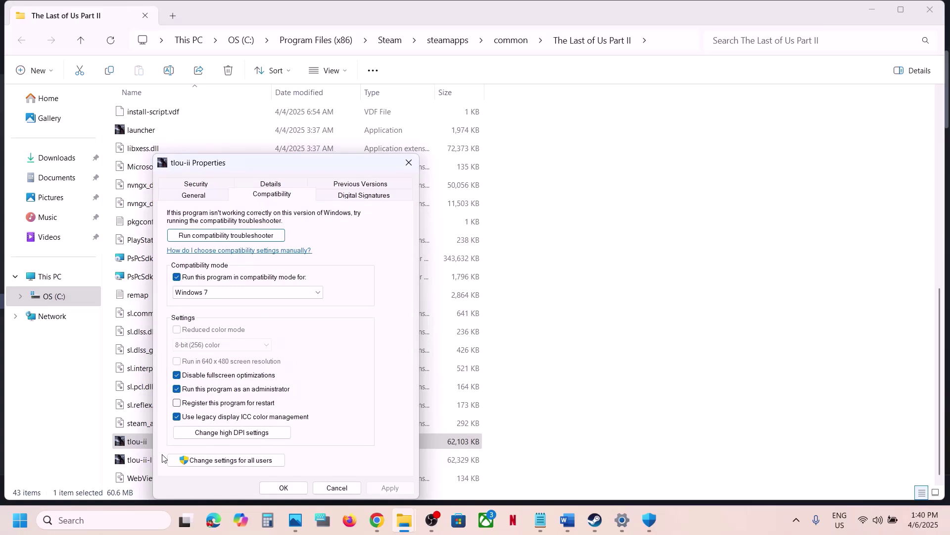
pyautogui.click(178, 278)
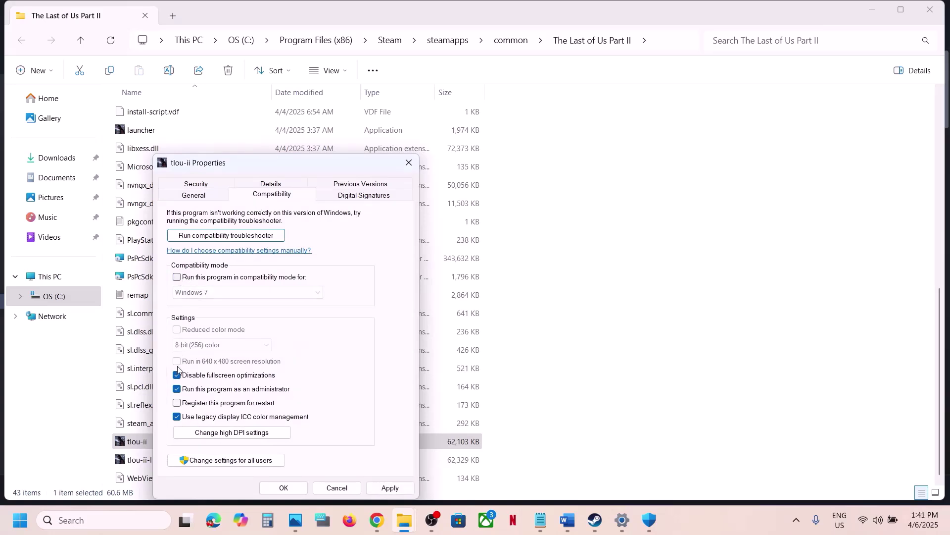
pyautogui.click(178, 375)
pyautogui.click(179, 389)
pyautogui.click(176, 417)
pyautogui.click(390, 487)
pyautogui.click(300, 493)
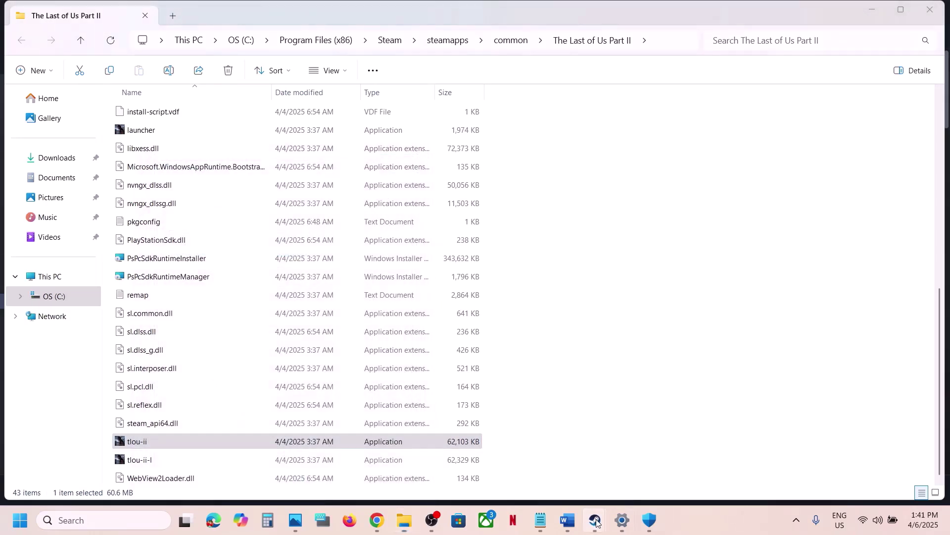
# - Switch to Word and highlight "Perform a clean installation of graphics driver" in Step 11
pyautogui.moveTo(595, 519)
pyautogui.click(574, 465)
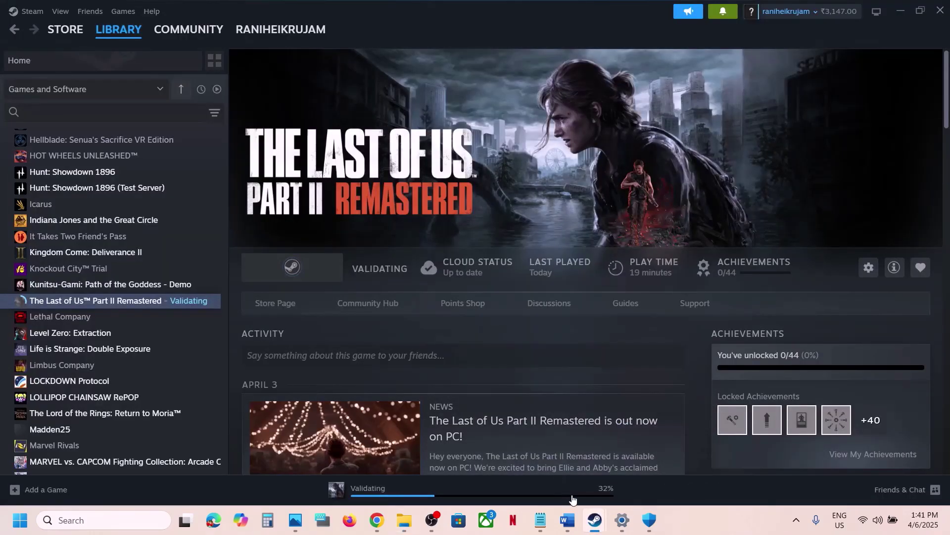
pyautogui.click(568, 528)
pyautogui.scroll(-4, 394, 329)
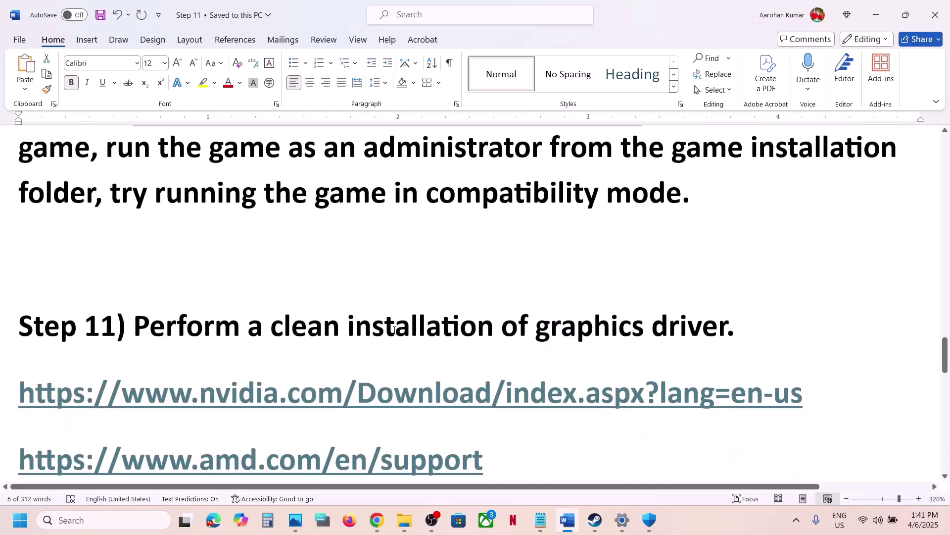
pyautogui.moveTo(165, 262); pyautogui.dragTo(726, 271)
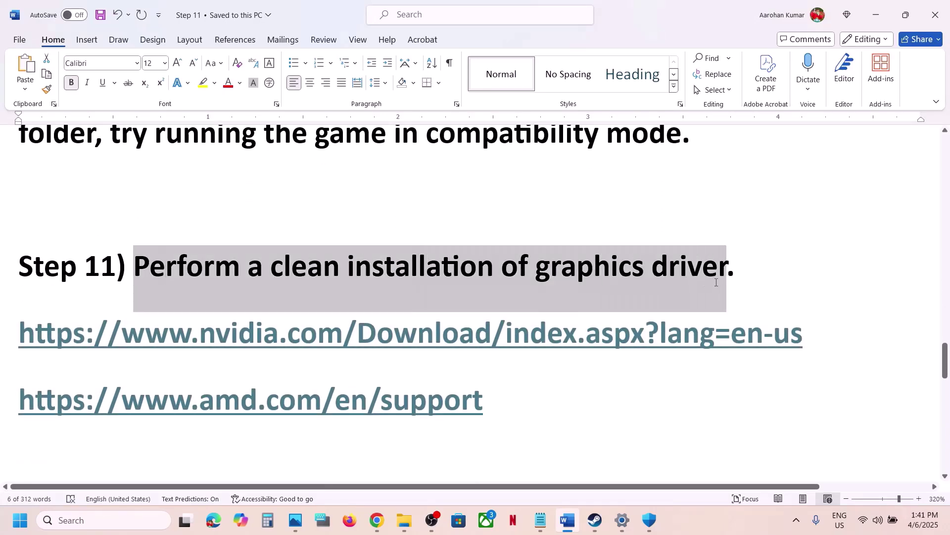
# - Highlight the NVIDIA and AMD driver download links listed under Step 11
pyautogui.moveTo(145, 333); pyautogui.dragTo(502, 341)
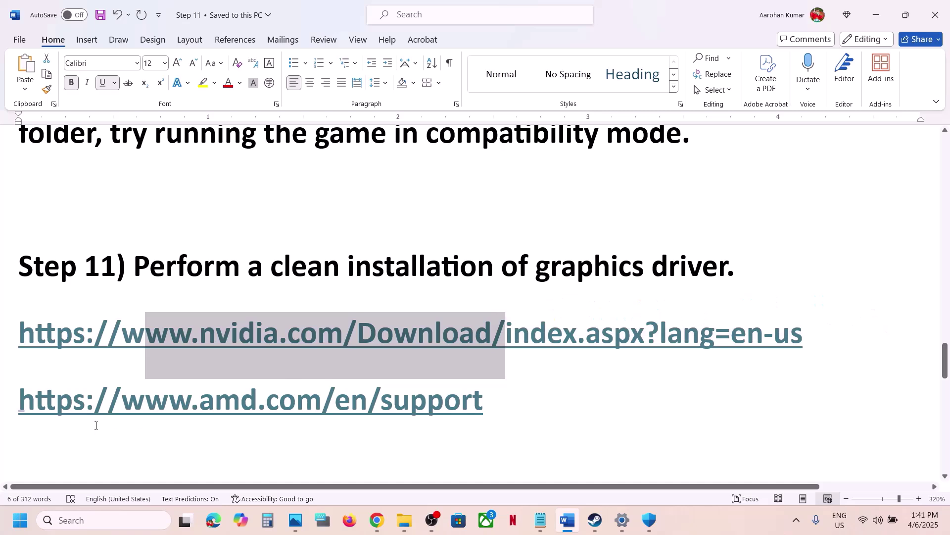
pyautogui.moveTo(94, 401); pyautogui.dragTo(350, 404)
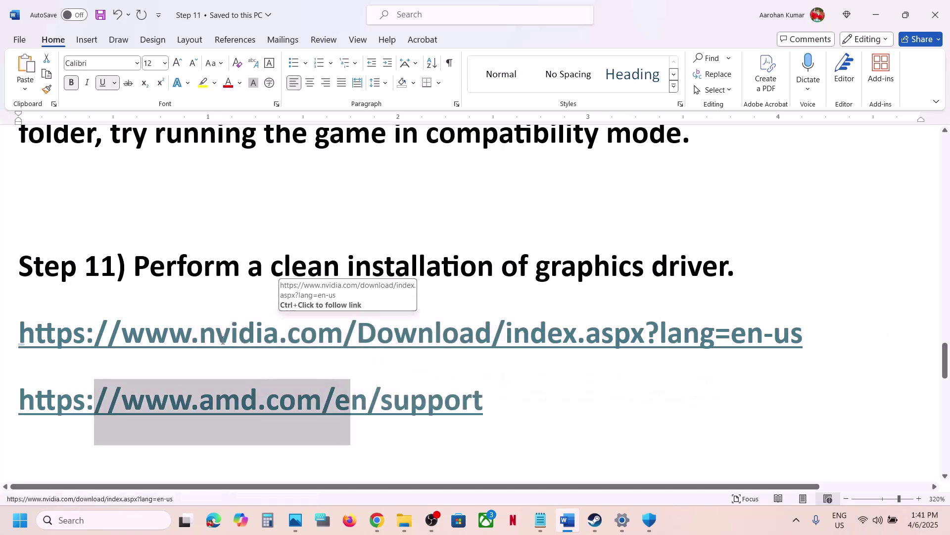
pyautogui.moveTo(216, 336); pyautogui.dragTo(441, 341)
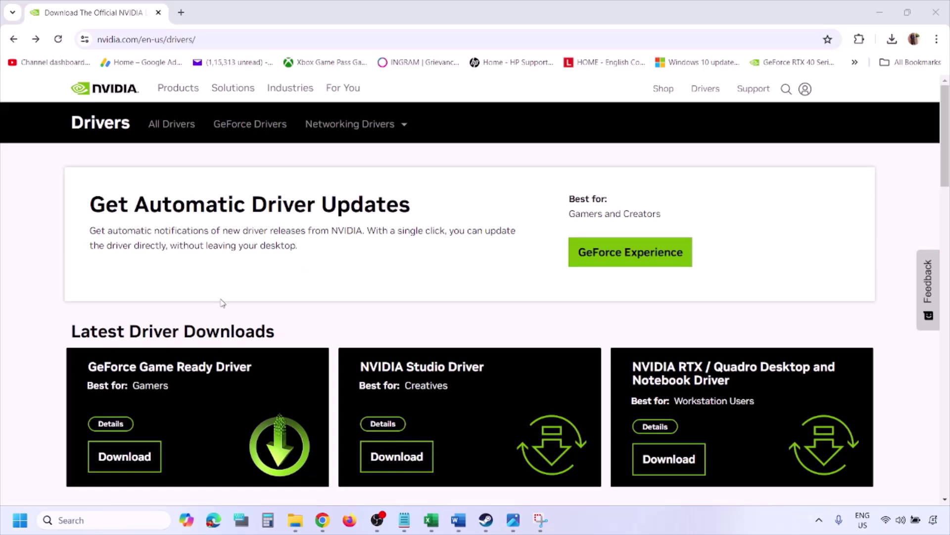
# - On NVIDIA's drivers page in Chrome, choose Windows 11 and search for GeForce RTX 3050 Laptop GPU drivers
pyautogui.scroll(-7, 223, 303)
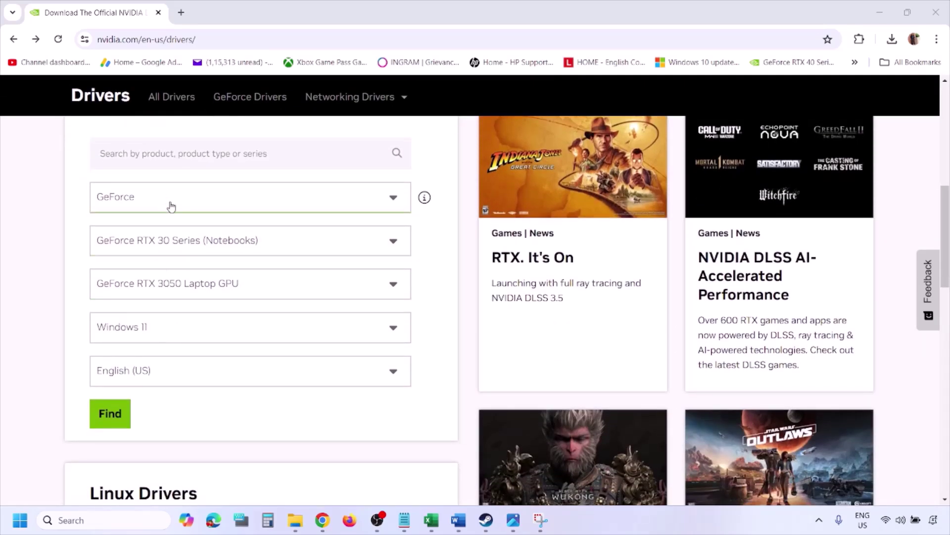
pyautogui.click(156, 329)
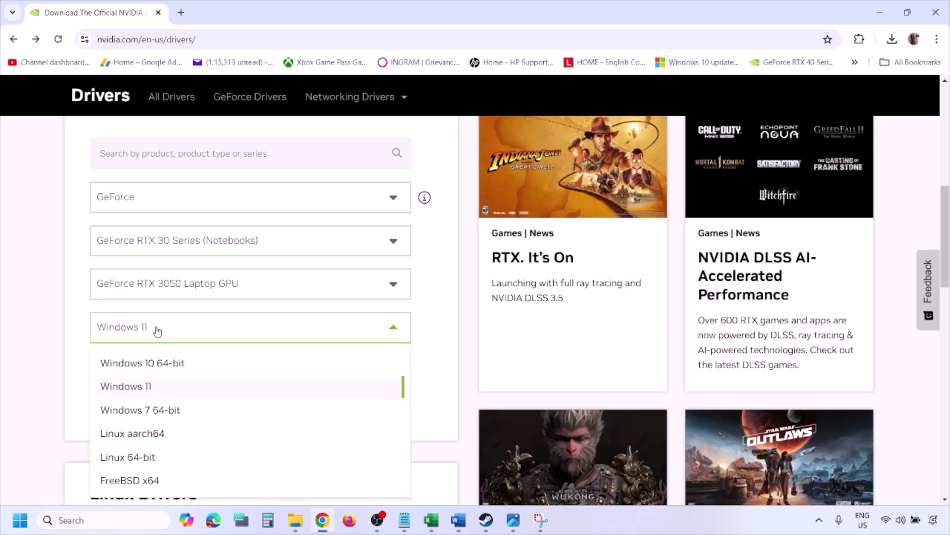
pyautogui.click(140, 390)
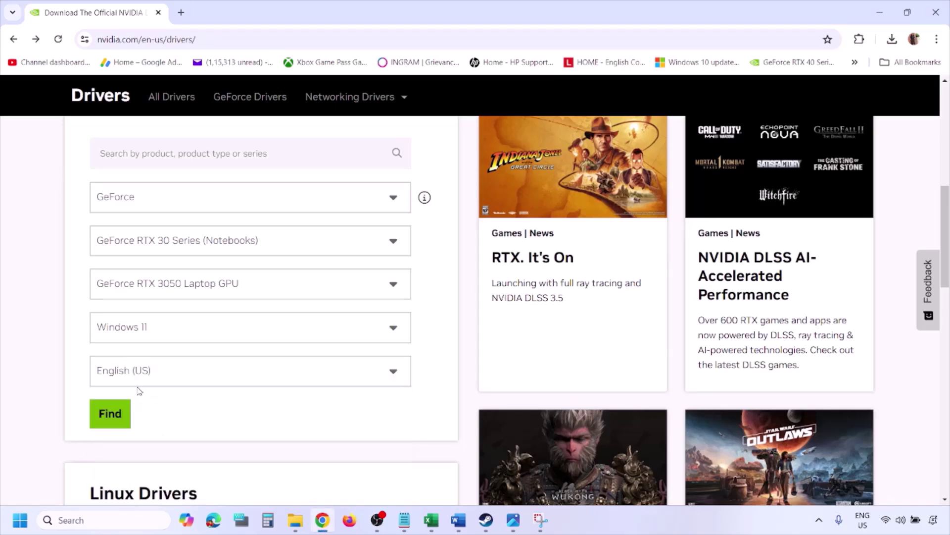
pyautogui.click(110, 414)
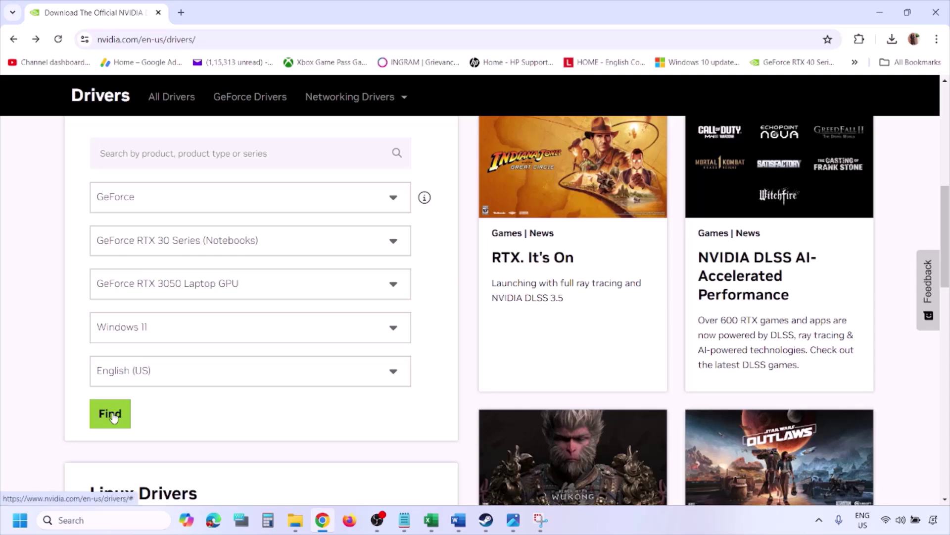
# - Switch to Photos, view the NVIDIA driver download and clean installation screenshots 1.png through 5.png, and show the Windows power options
pyautogui.click(513, 520)
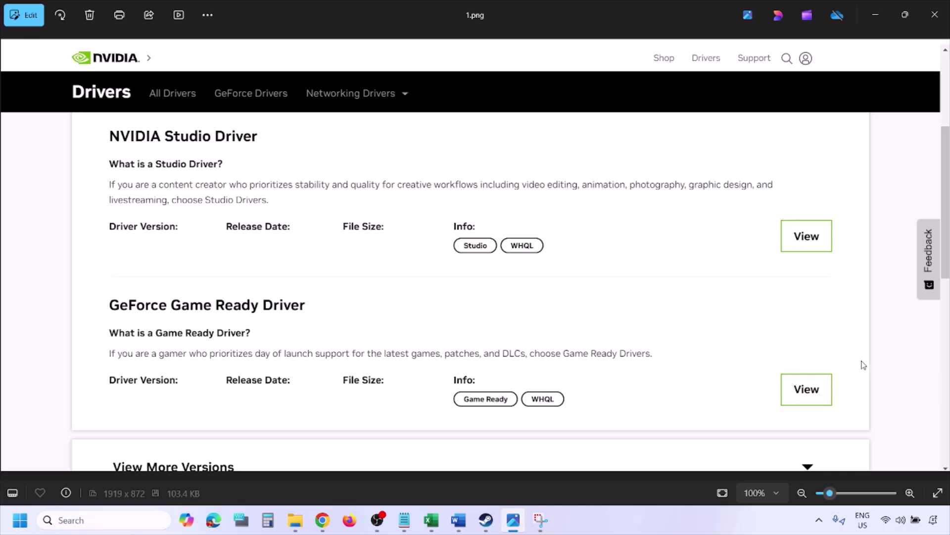
pyautogui.press('Right')
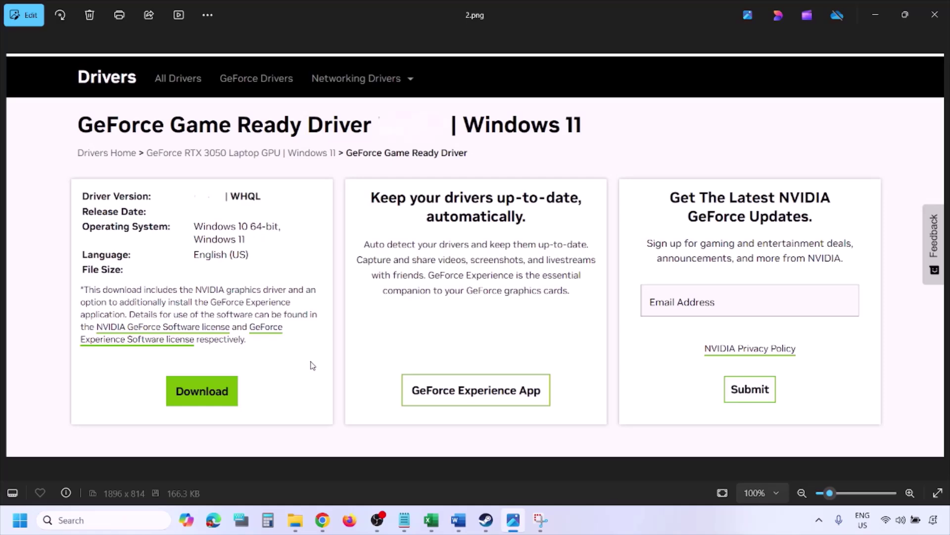
pyautogui.press('Right')
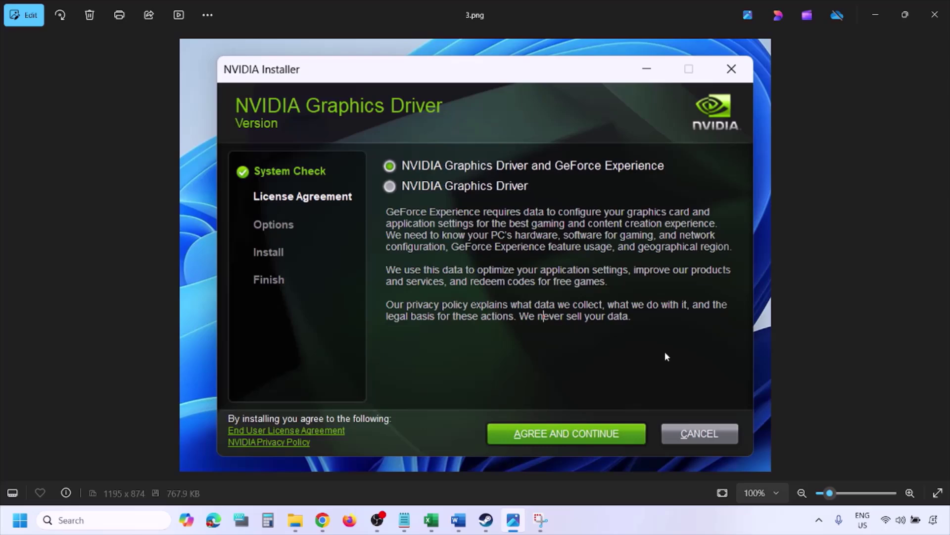
pyautogui.press('Right')
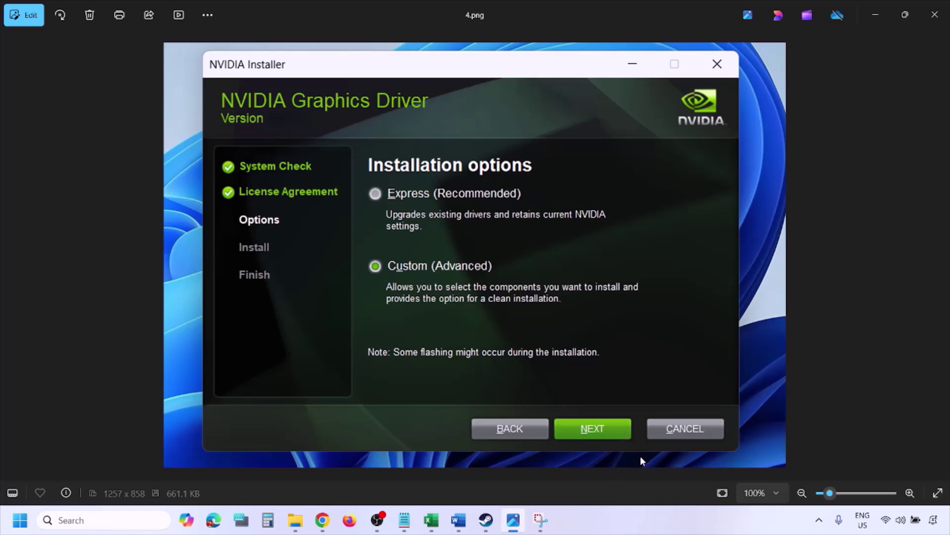
pyautogui.press('Right')
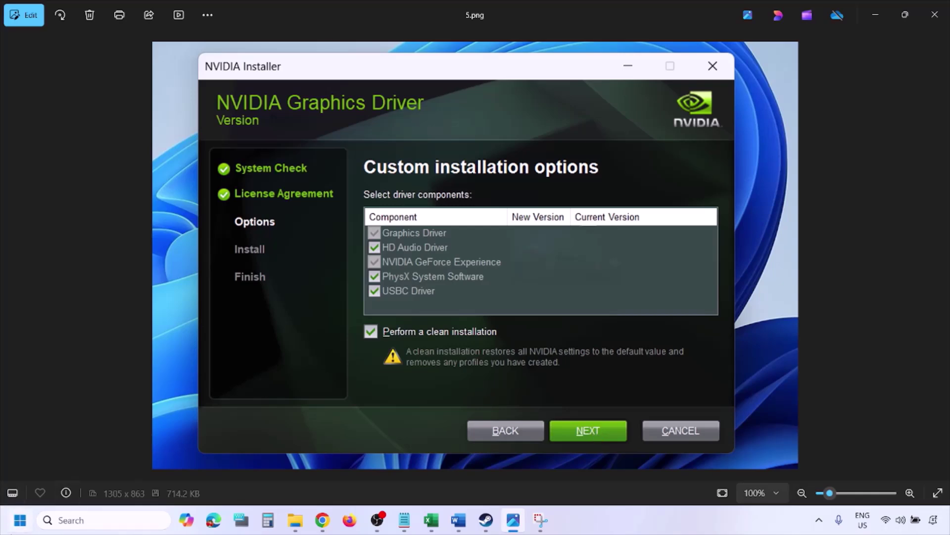
pyautogui.click(20, 520)
pyautogui.click(363, 480)
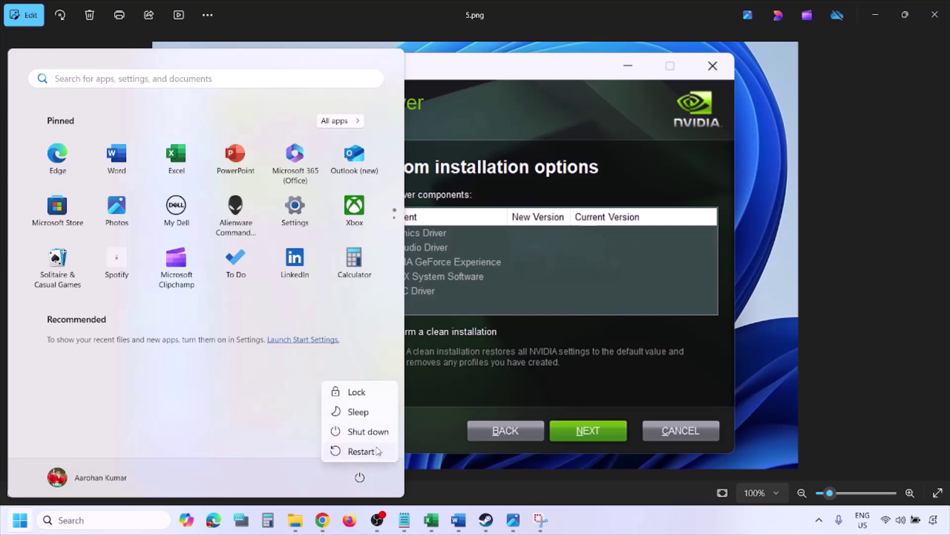
# - Switch to Word and highlight the AMD support link under Step 11
pyautogui.click(648, 530)
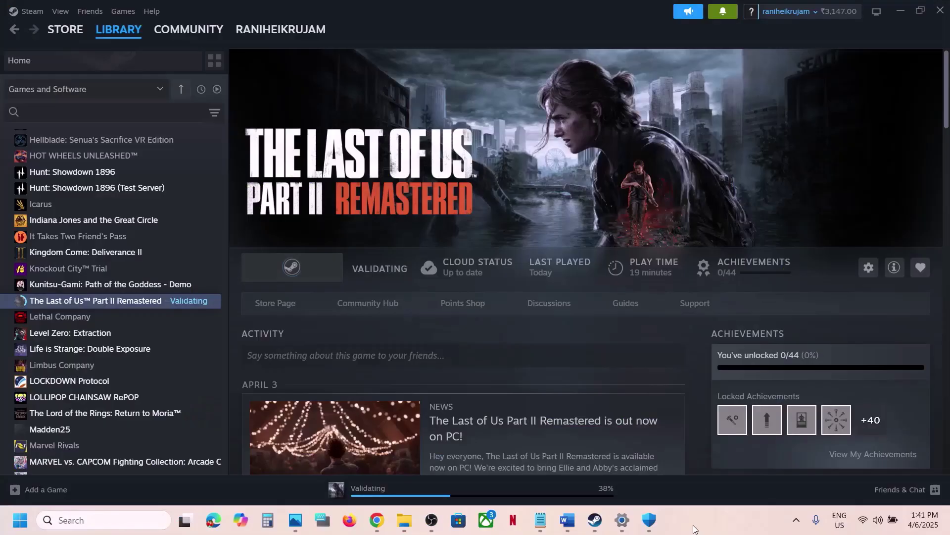
pyautogui.click(568, 519)
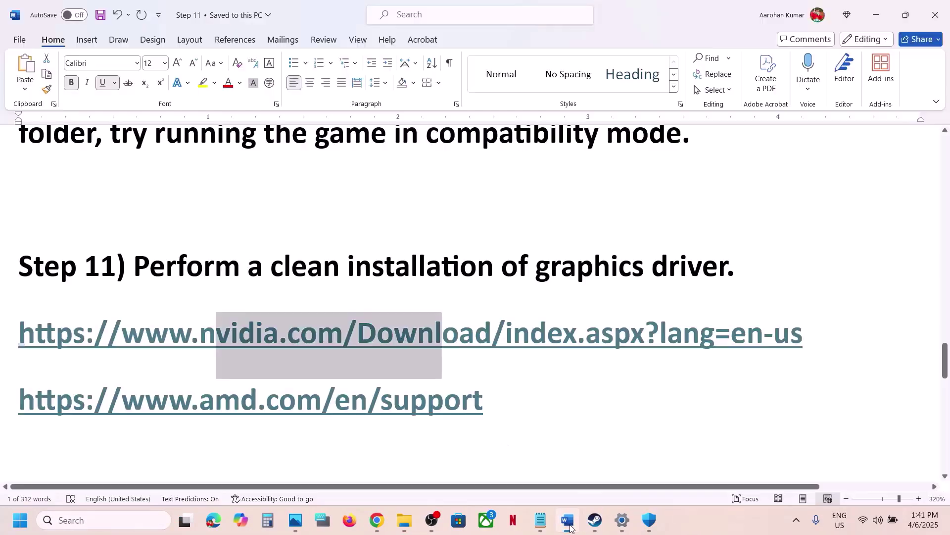
pyautogui.moveTo(139, 409); pyautogui.dragTo(477, 393)
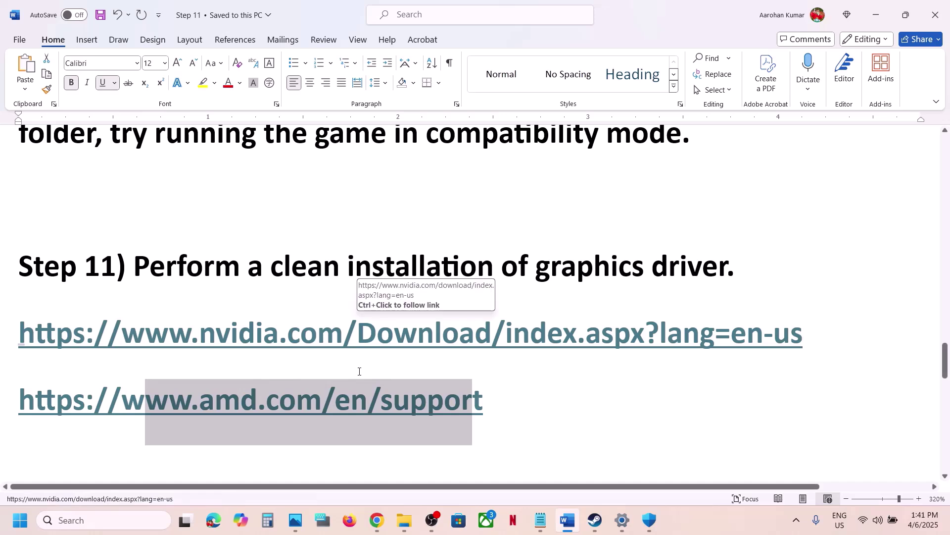
# - Copy the word "graphics" from Step 12, search Windows for it, and open Graphics settings
pyautogui.scroll(-1, 358, 371)
pyautogui.scroll(-4, 358, 371)
pyautogui.scroll(3, 382, 332)
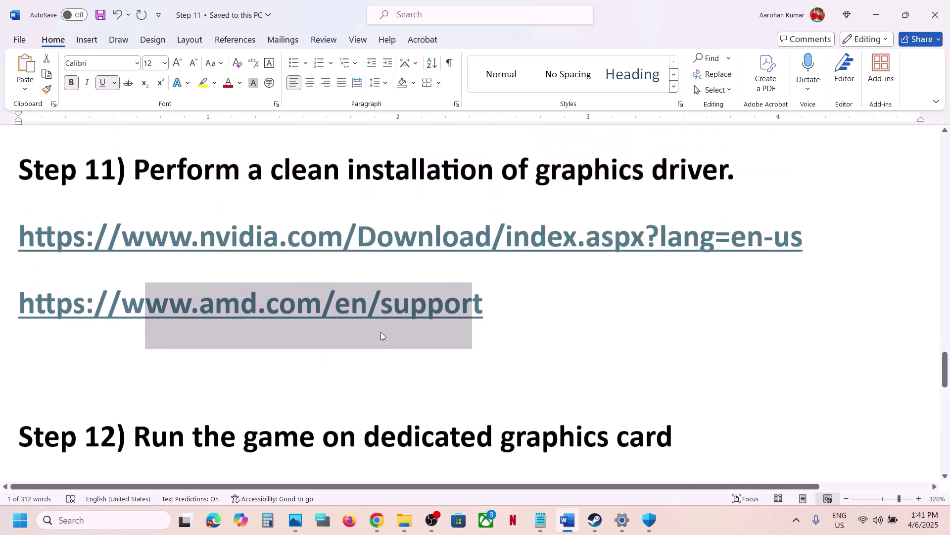
pyautogui.doubleClick(555, 434)
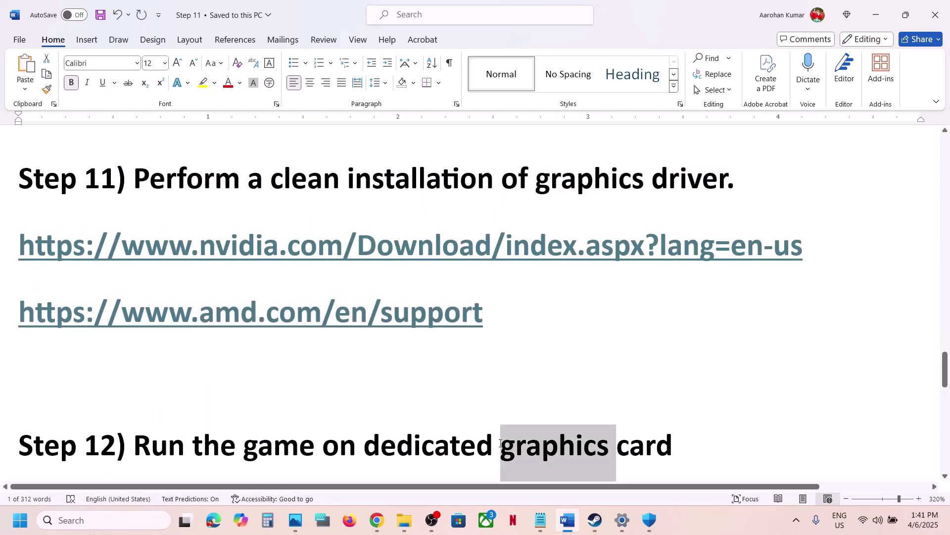
pyautogui.hotkey('ctrl', 'c')
pyautogui.click(123, 520)
pyautogui.hotkey('ctrl', 'v')
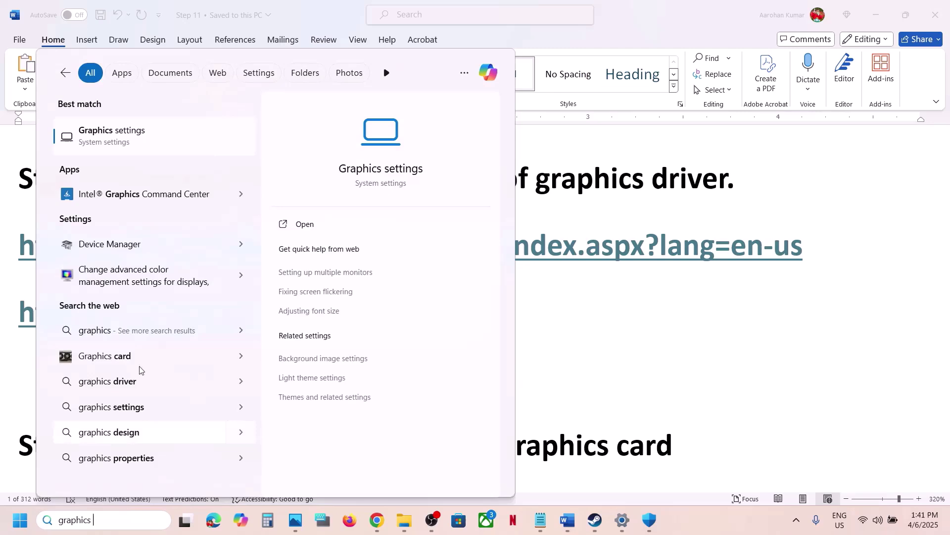
pyautogui.click(116, 147)
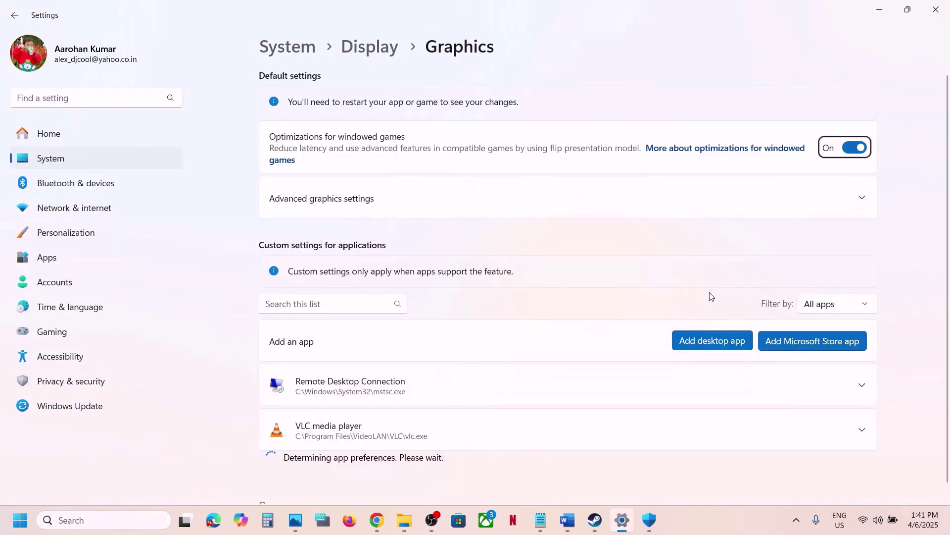
# - Add the desktop app tlou-ii from The Last of Us Part II folder to the custom graphics settings
pyautogui.click(705, 334)
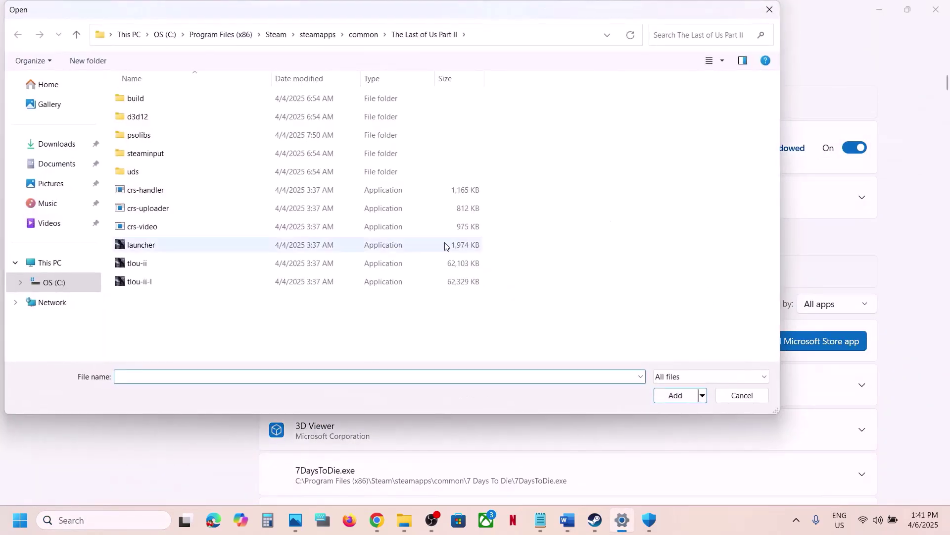
pyautogui.click(134, 265)
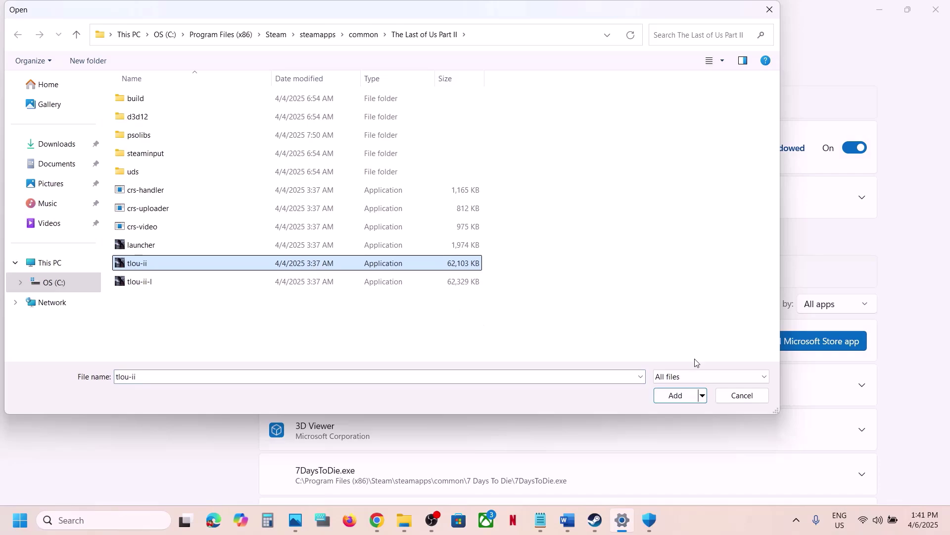
pyautogui.click(676, 395)
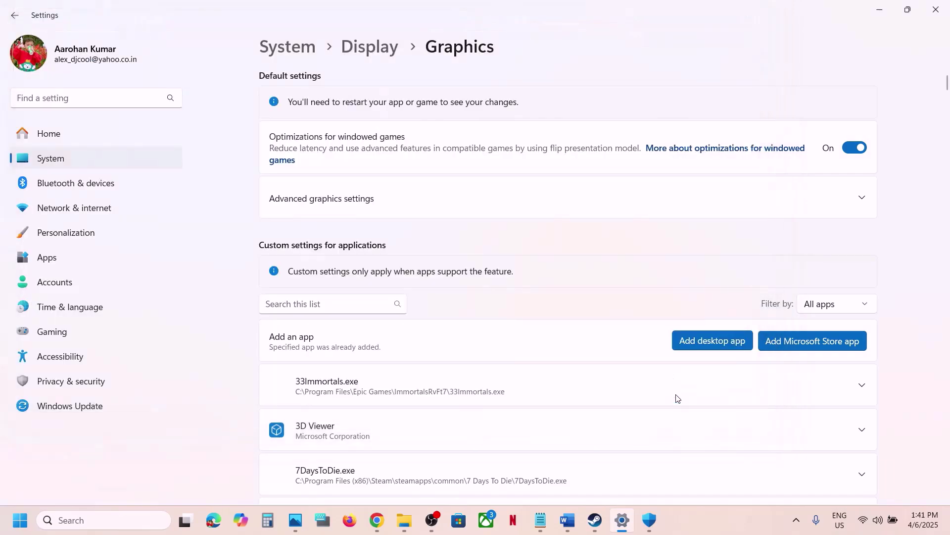
# - Set the GPU preference for The Last of Us Part II entry tlou-ii-l.exe to High Performance (NVIDIA GeForce RTX 3050 Laptop GPU)
pyautogui.scroll(-20, 414, 424)
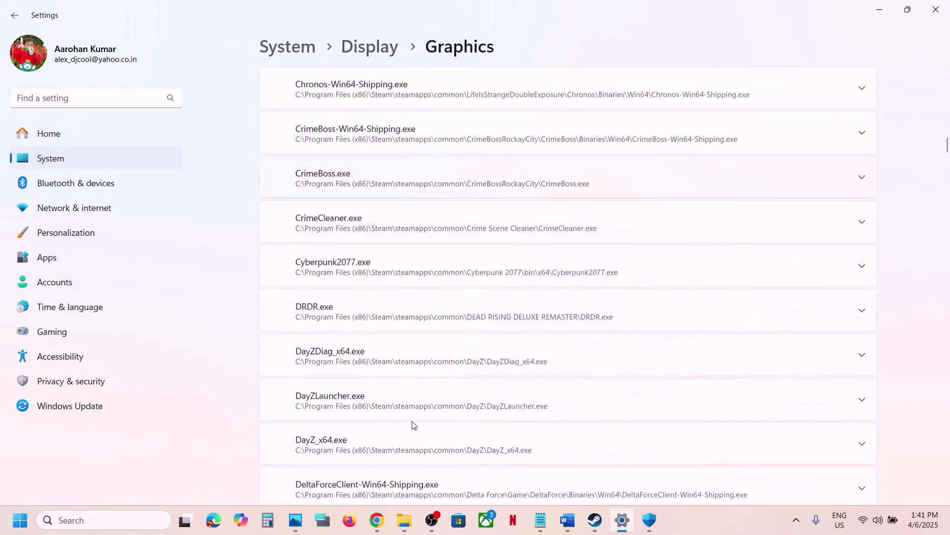
pyautogui.scroll(-20, 414, 424)
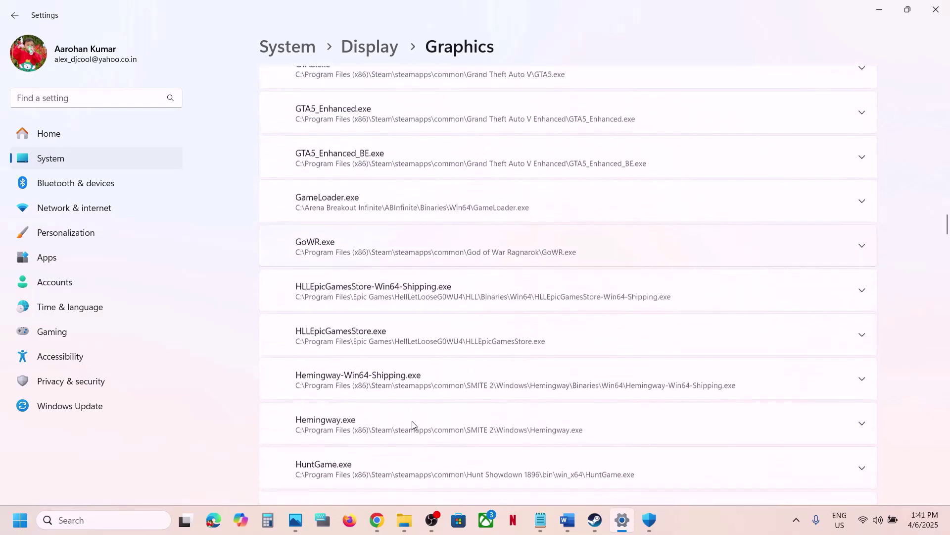
pyautogui.scroll(-20, 411, 424)
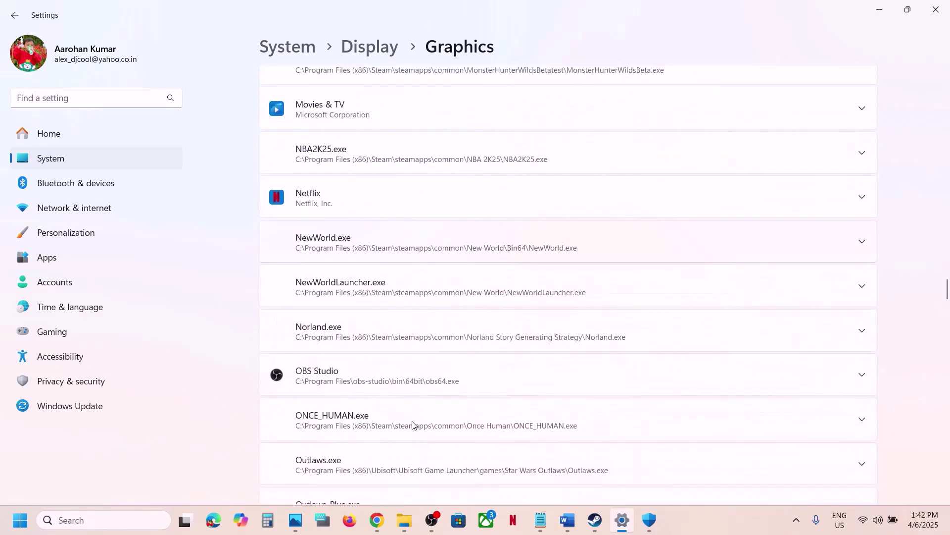
pyautogui.scroll(-20, 412, 424)
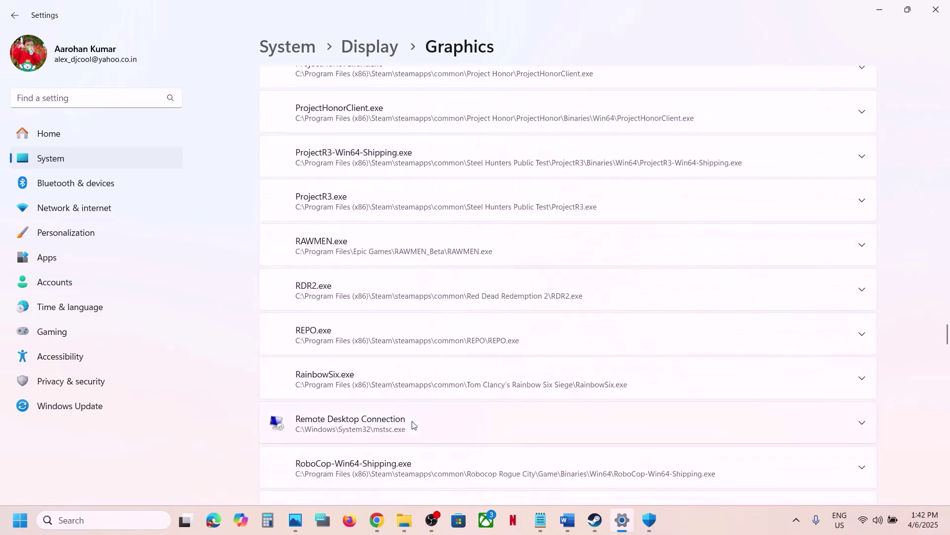
pyautogui.scroll(-20, 412, 425)
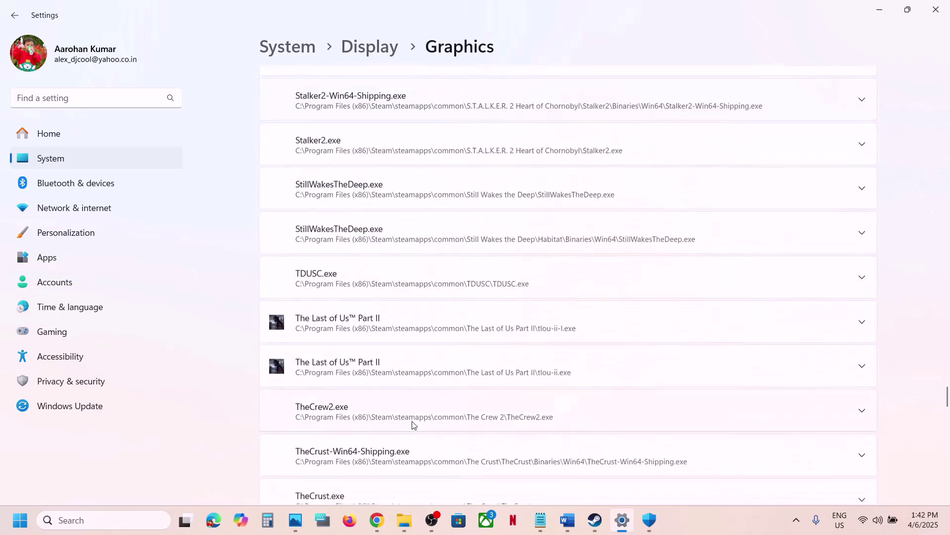
pyautogui.scroll(-3, 412, 426)
pyautogui.click(409, 252)
pyautogui.scroll(4, 409, 255)
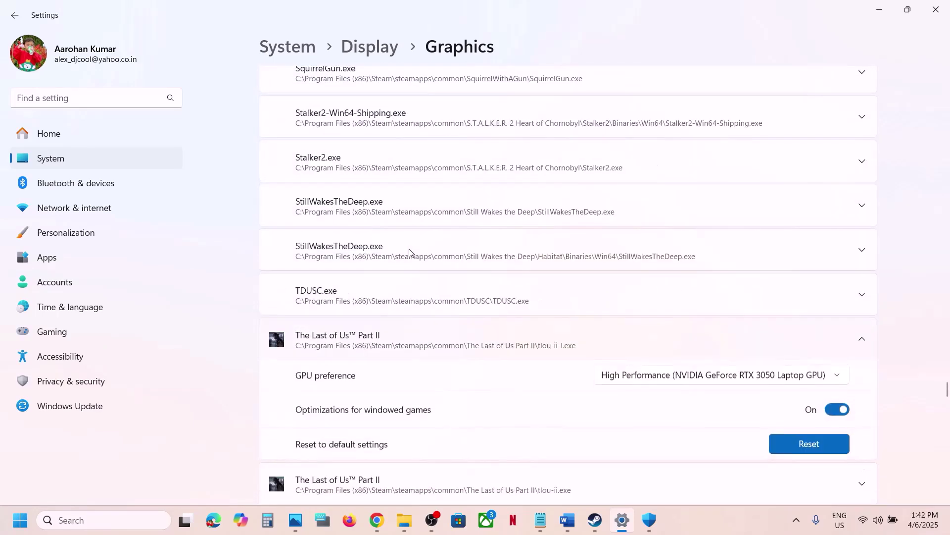
pyautogui.scroll(-4, 597, 339)
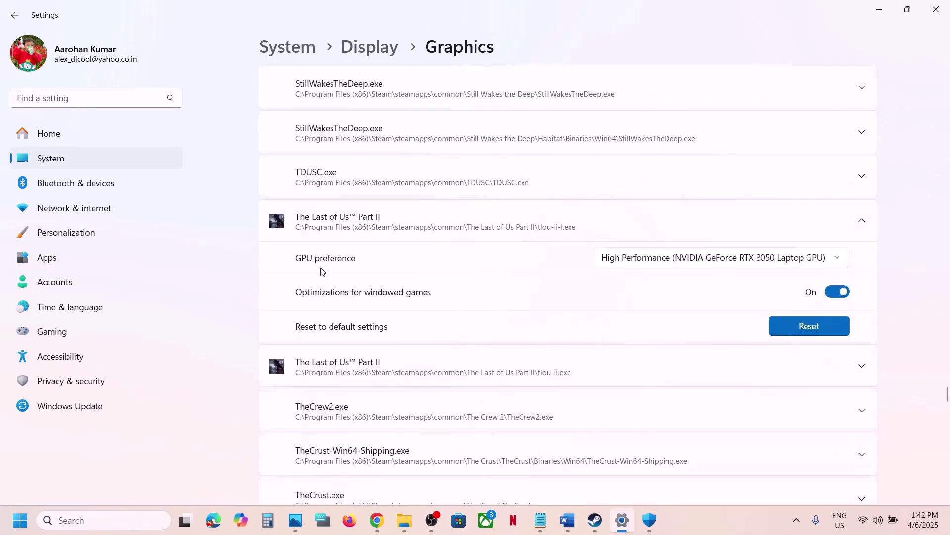
pyautogui.click(712, 254)
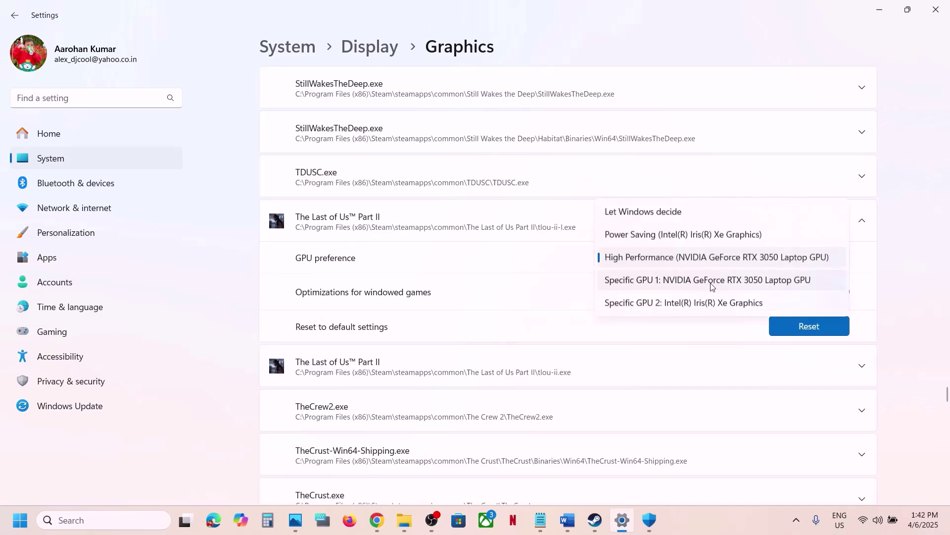
pyautogui.click(708, 263)
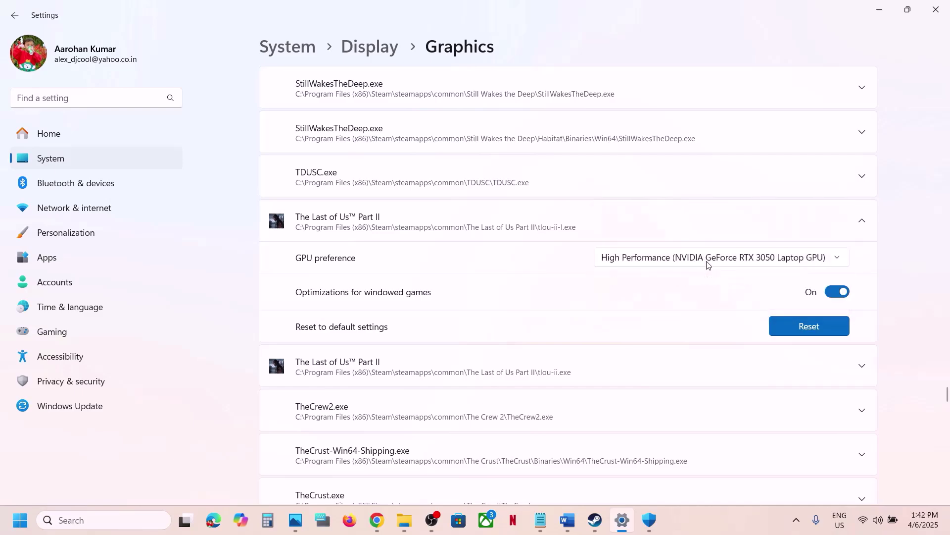
# - Add the desktop app tlou-ii-l from The Last of Us Part II folder to the custom graphics settings
pyautogui.scroll(20, 413, 358)
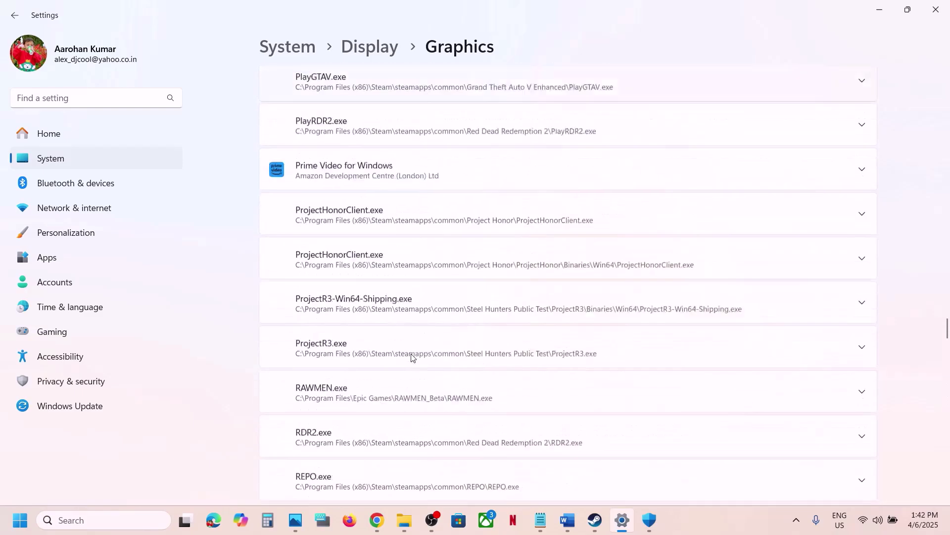
pyautogui.scroll(15, 413, 357)
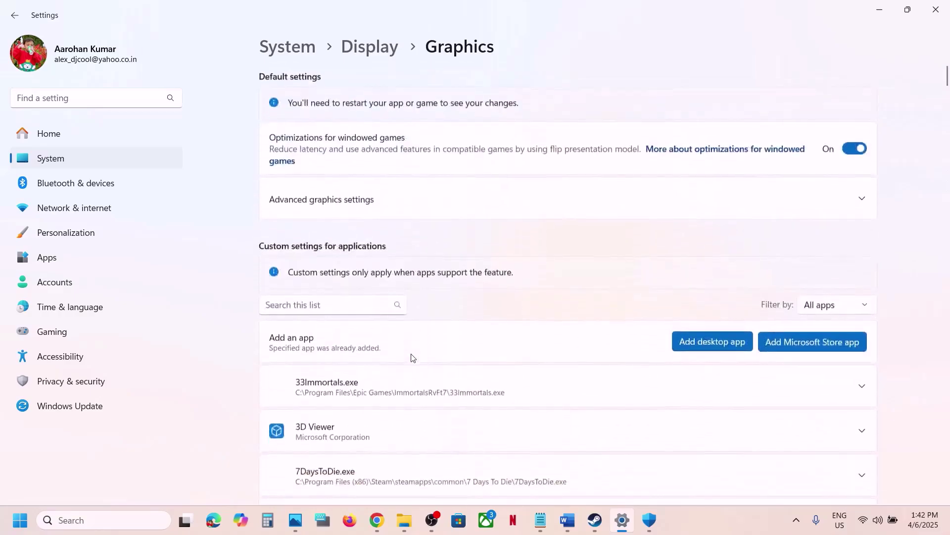
pyautogui.click(709, 347)
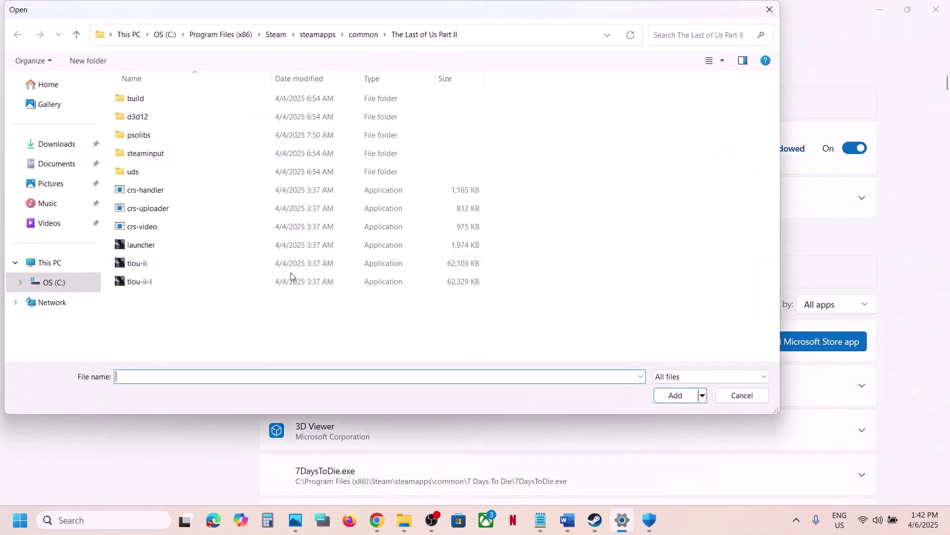
pyautogui.click(199, 287)
pyautogui.click(672, 396)
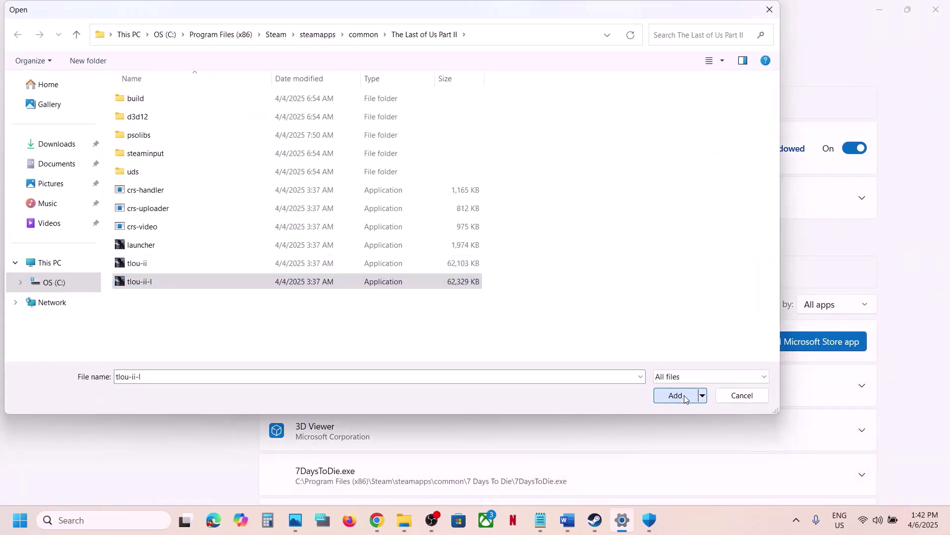
# - Show the GPU preference options for The Last of Us Part II entry tlou-ii.exe, and close Settings
pyautogui.scroll(-20, 382, 407)
pyautogui.scroll(-20, 384, 407)
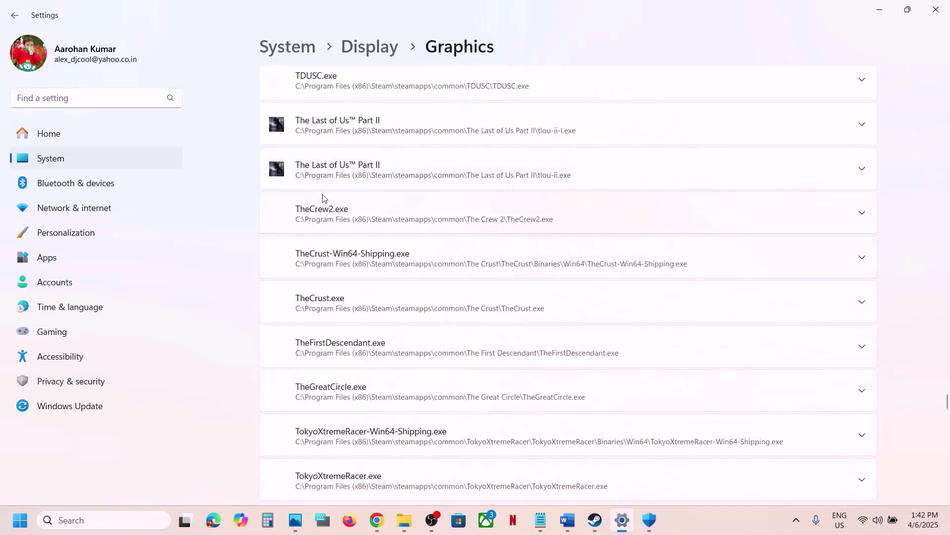
pyautogui.click(318, 173)
pyautogui.scroll(2, 445, 185)
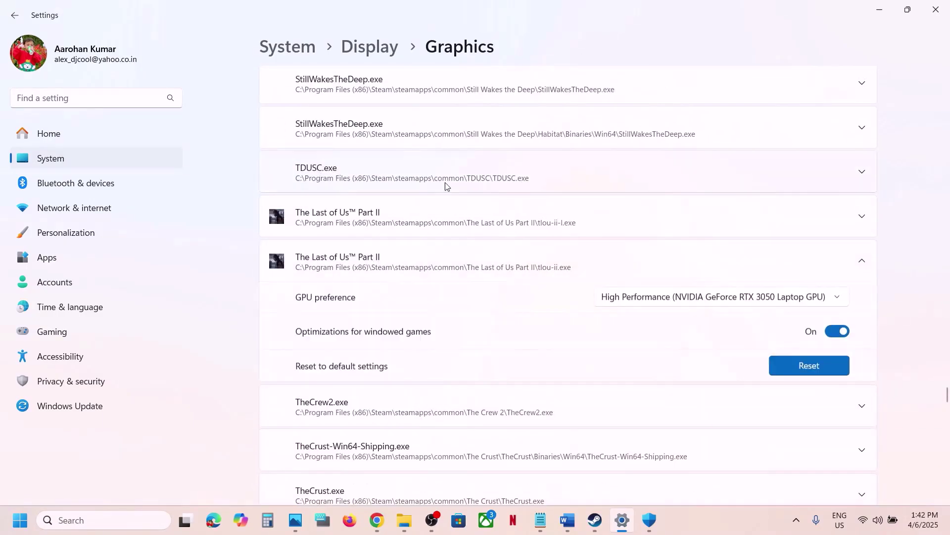
pyautogui.click(755, 298)
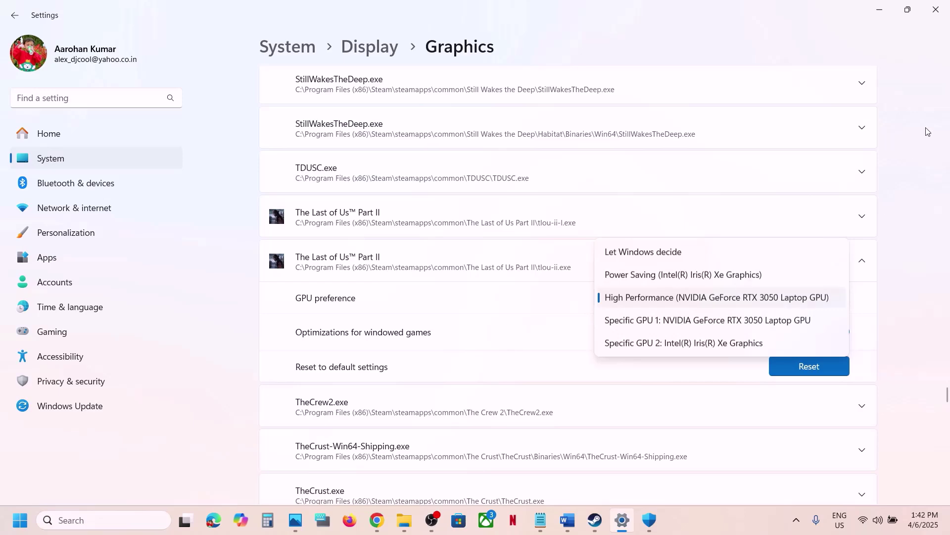
pyautogui.click(936, 9)
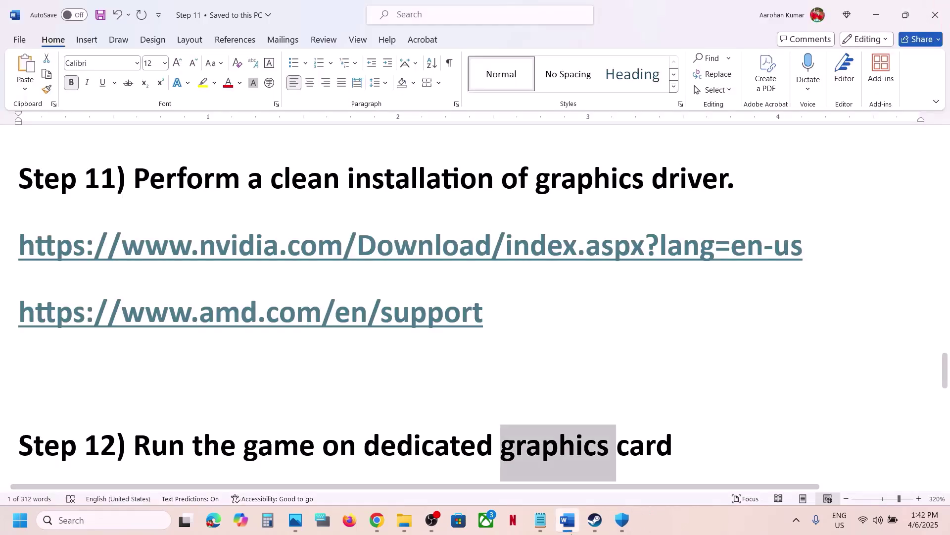
# - In the Word document, highlight the Step 13 instructions on turning off Razer Synapse and closing third-party services in task manager
pyautogui.click(599, 530)
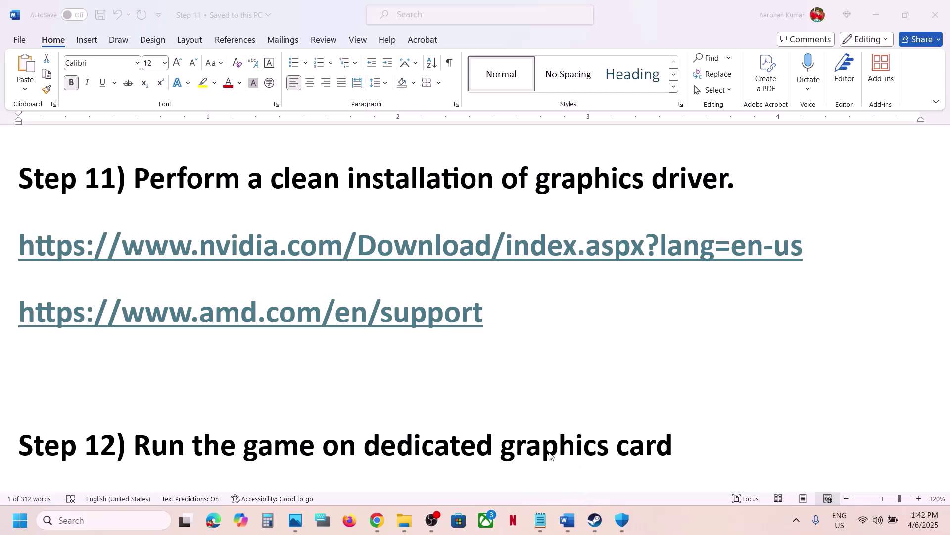
pyautogui.scroll(-10, 549, 455)
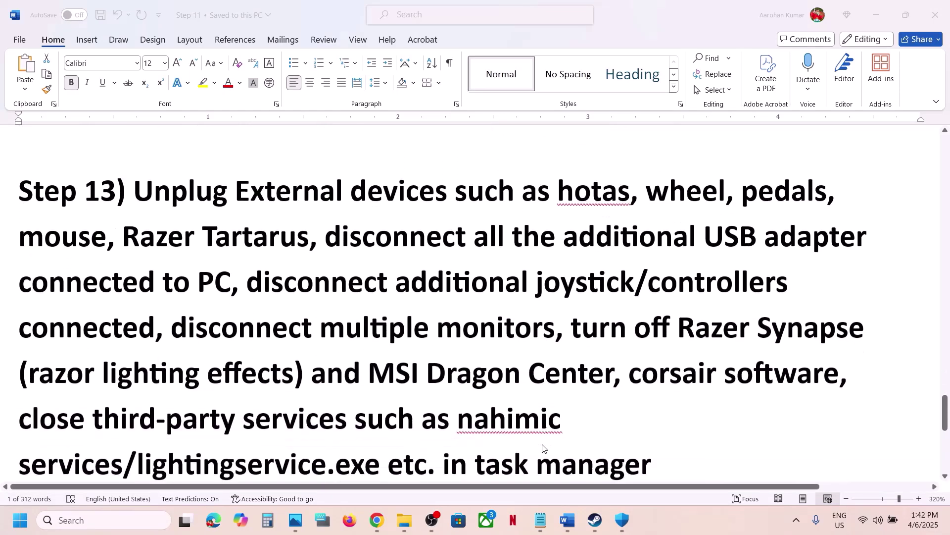
pyautogui.scroll(-1, 543, 448)
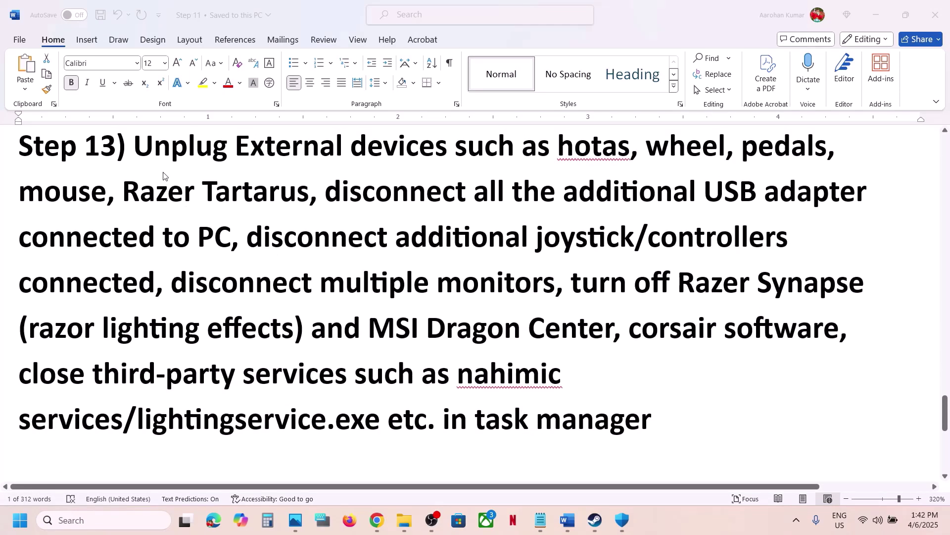
pyautogui.click(148, 147)
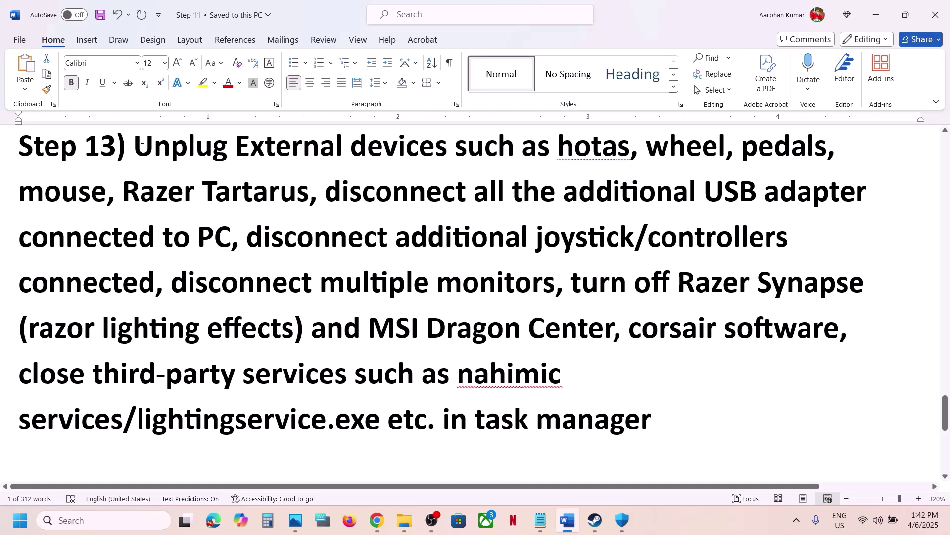
pyautogui.moveTo(141, 147); pyautogui.dragTo(623, 418)
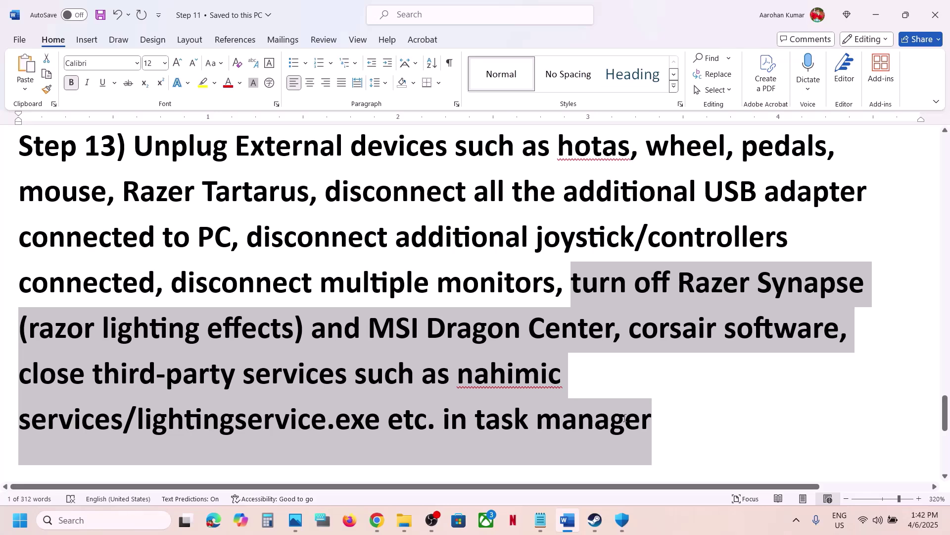
pyautogui.moveTo(625, 419); pyautogui.dragTo(625, 418)
# - Highlight "Update BIOS" in Step 14 and check the laptop's battery charge in the Windows quick settings
pyautogui.scroll(-5, 527, 349)
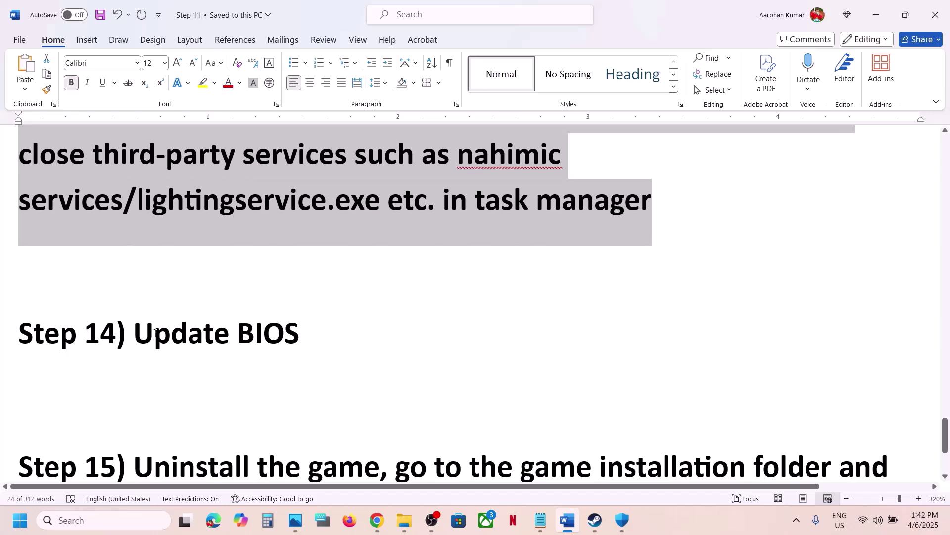
pyautogui.moveTo(155, 332); pyautogui.dragTo(320, 327)
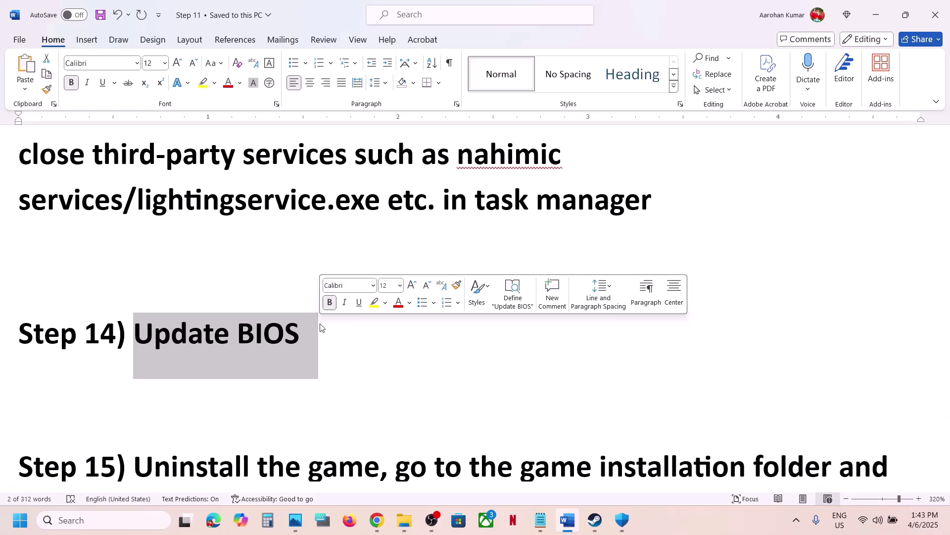
pyautogui.click(874, 521)
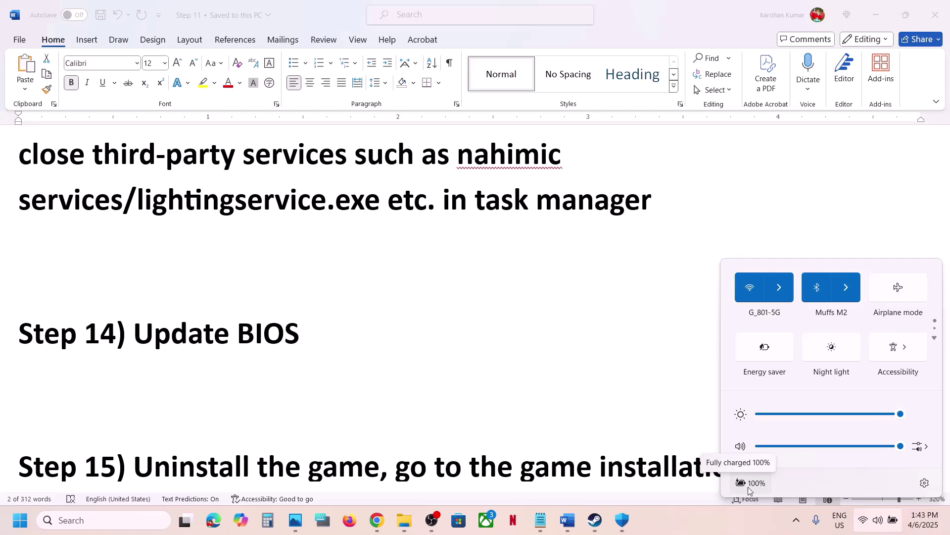
pyautogui.click(451, 396)
# - Highlight the Step 15 text from "Uninstall the game" through "installed to C drive"
pyautogui.scroll(-3, 450, 396)
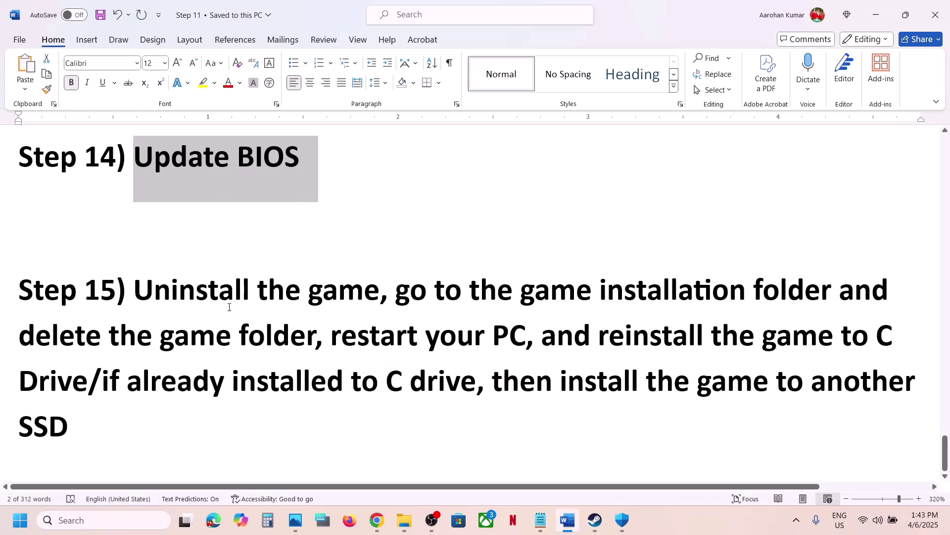
pyautogui.moveTo(141, 295); pyautogui.dragTo(301, 295)
pyautogui.moveTo(357, 349); pyautogui.dragTo(424, 399)
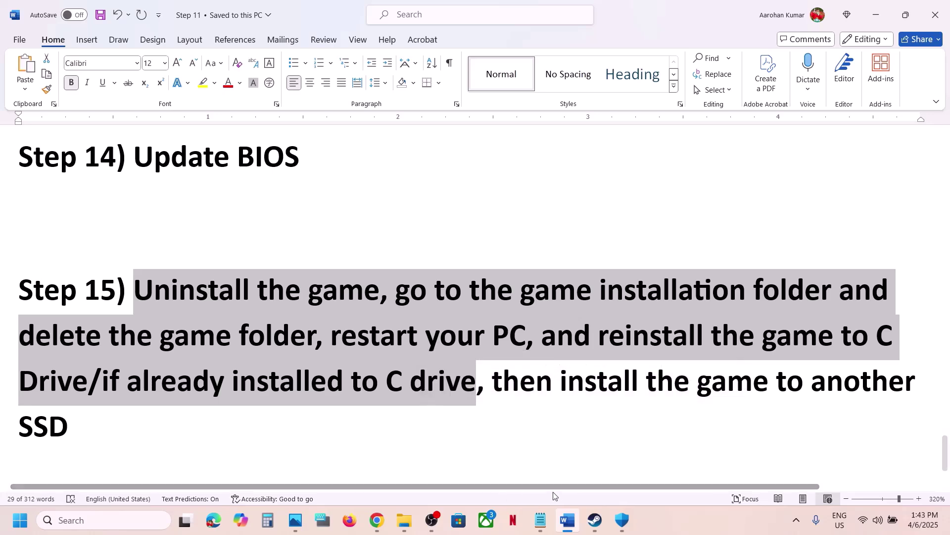
# - Switch to Steam and show the management options, including Uninstall, for The Last of Us Part II Remastered
pyautogui.click(595, 519)
pyautogui.click(540, 469)
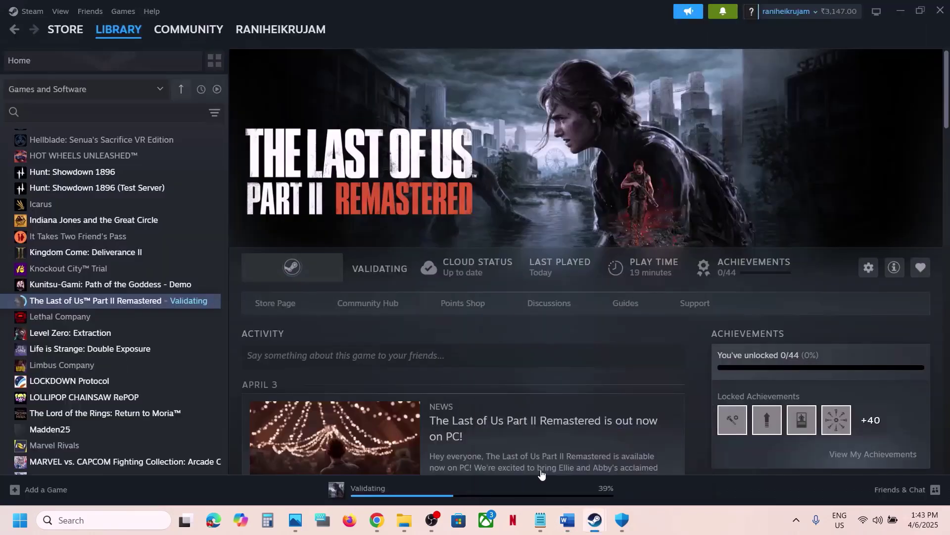
pyautogui.rightClick(174, 302)
pyautogui.moveTo(207, 367)
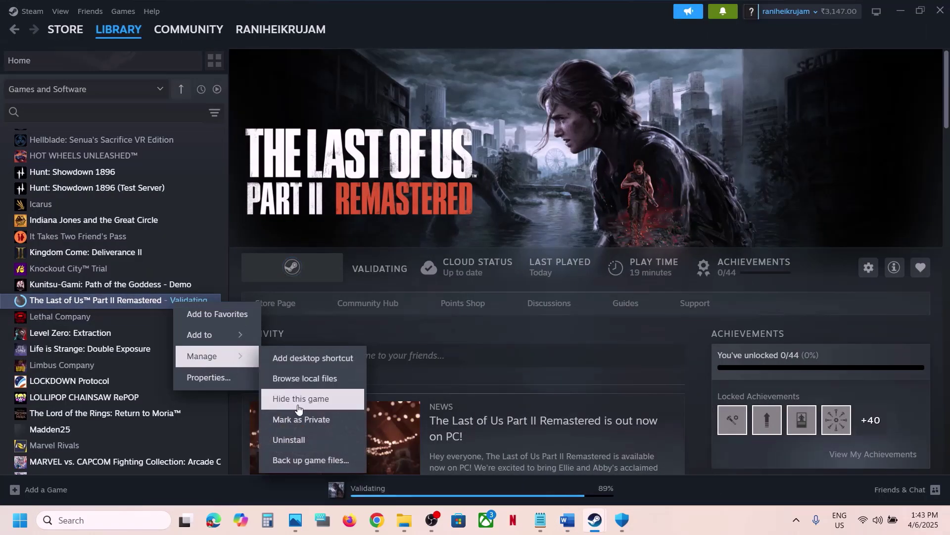
# - Return to Word and highlight "reinstall the game to C Drive" in Step 15
pyautogui.click(567, 519)
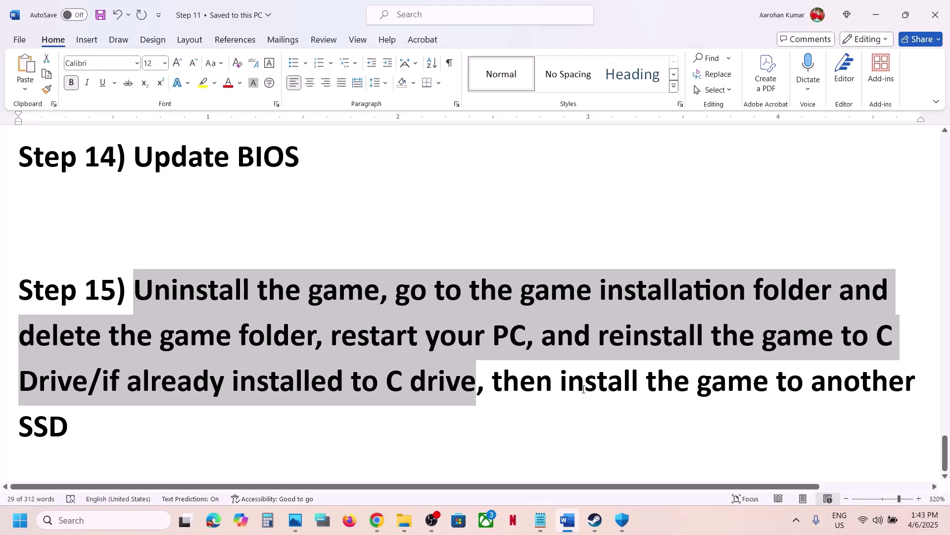
pyautogui.click(583, 390)
pyautogui.moveTo(602, 335); pyautogui.dragTo(88, 375)
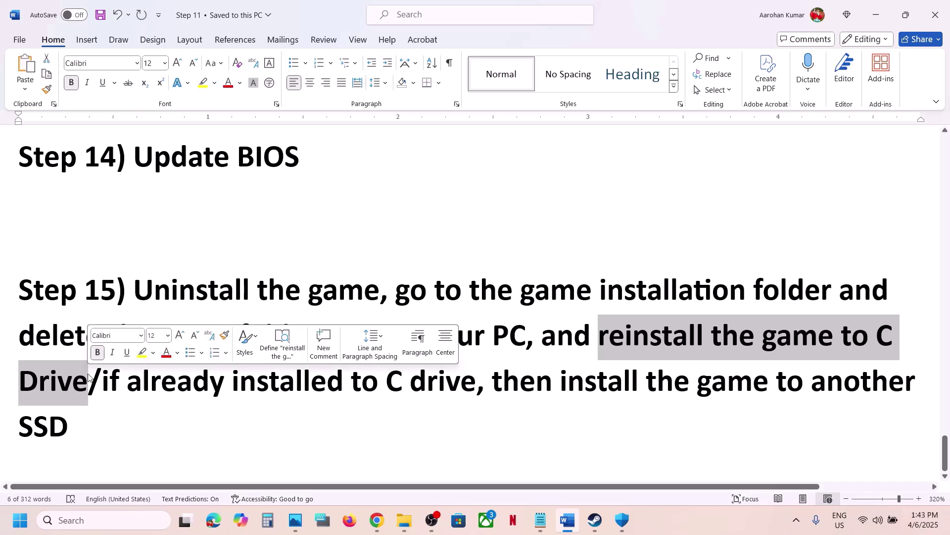